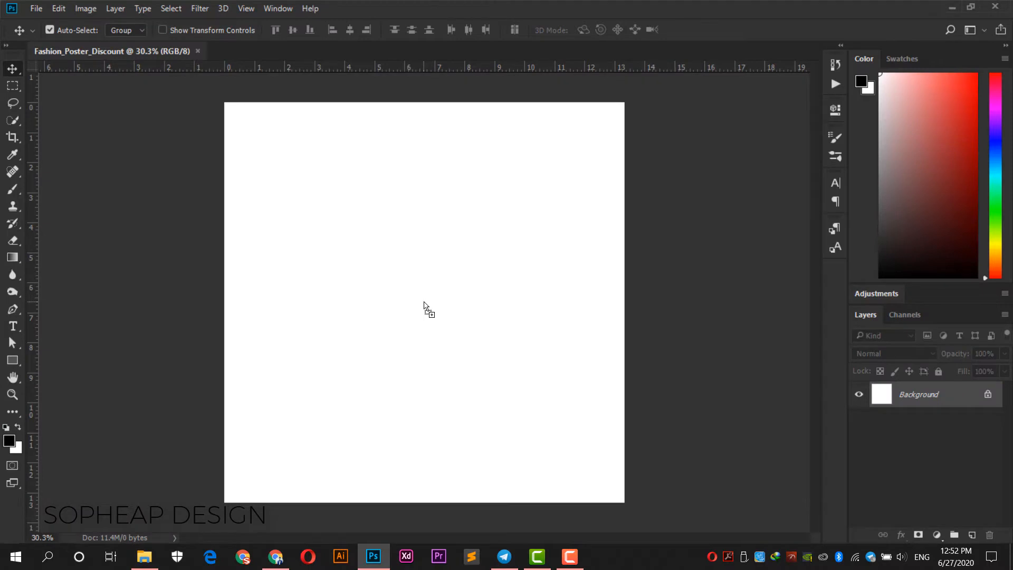
# Place the portrait photo of the woman in the denim jacket, scale it down, and position it in the right half of the canvas.
pyautogui.moveTo(424, 303); pyautogui.dragTo(425, 304)
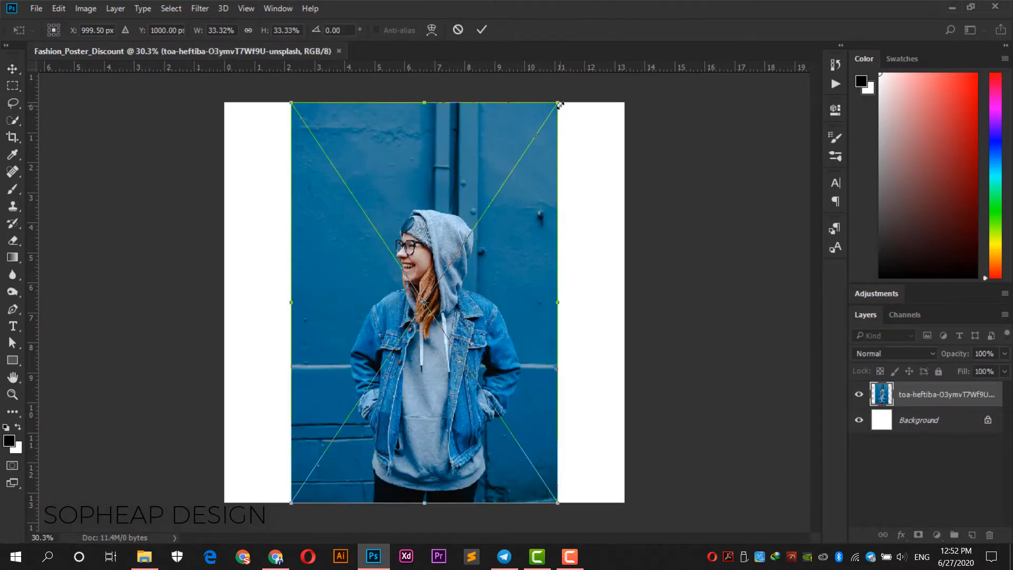
pyautogui.moveTo(561, 105); pyautogui.dragTo(512, 173)
pyautogui.moveTo(493, 226); pyautogui.dragTo(570, 223)
pyautogui.press('Return')
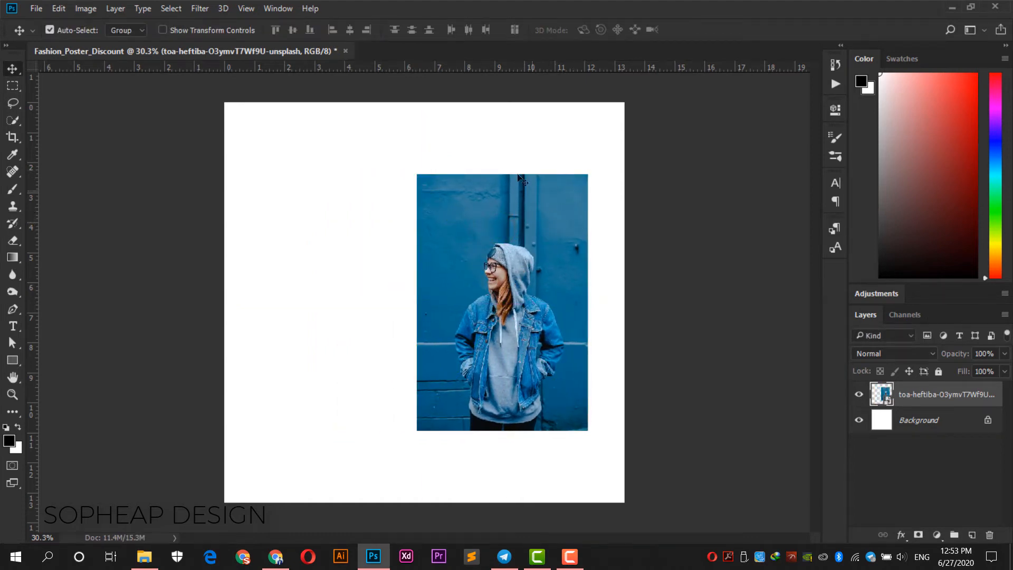
# Draw a rectangle about 629 x 114 px with fill #2899c7 and no stroke across the photo's upper edge.
pyautogui.scroll(4, 496, 155)
pyautogui.moveTo(514, 169); pyautogui.dragTo(492, 175)
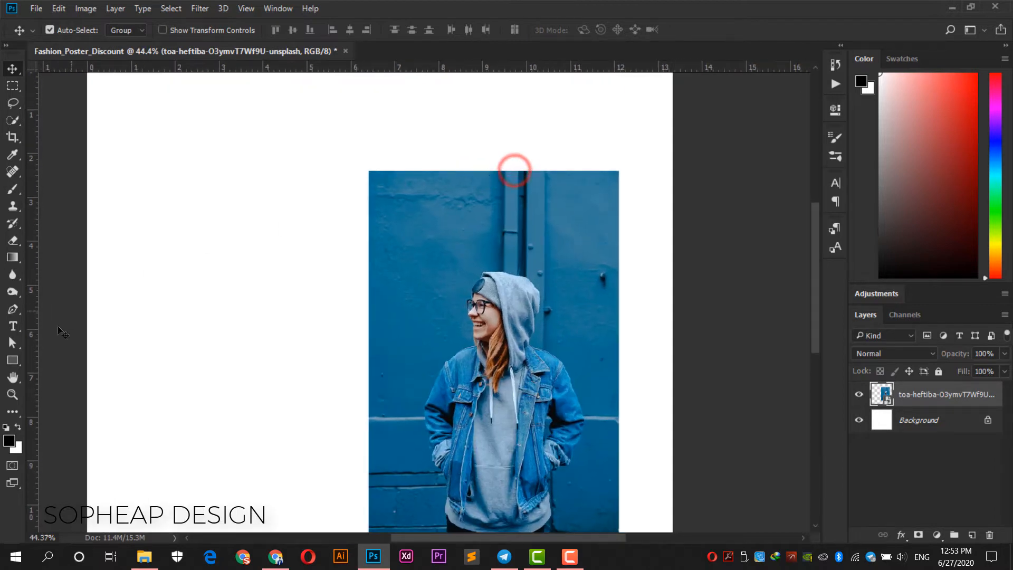
pyautogui.click(12, 360)
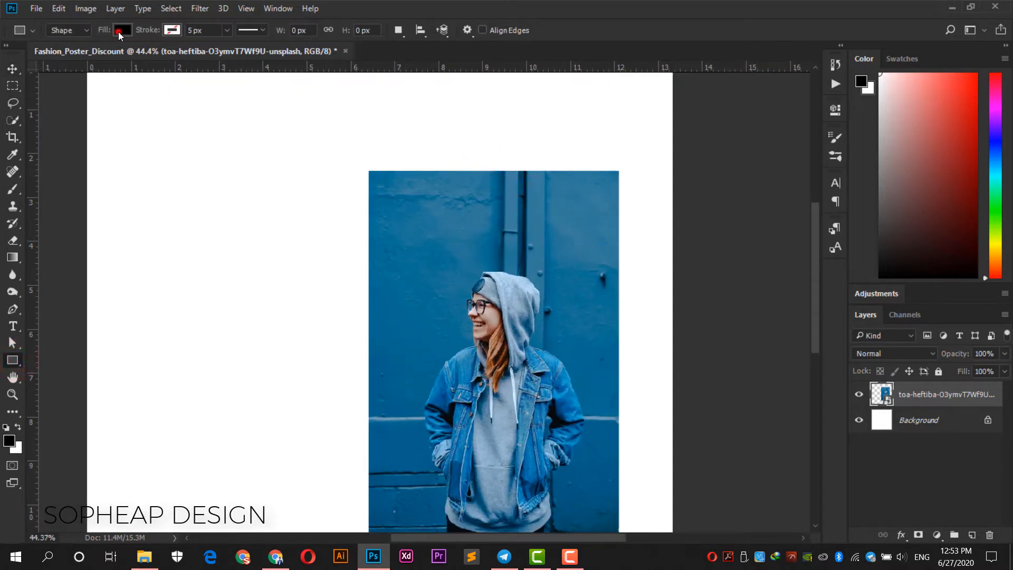
pyautogui.click(121, 32)
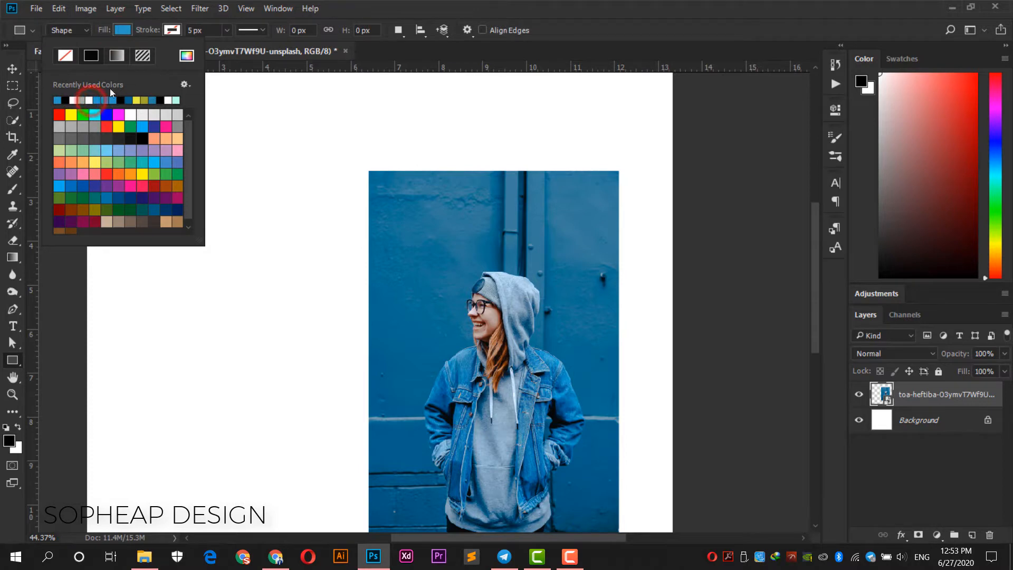
pyautogui.click(186, 55)
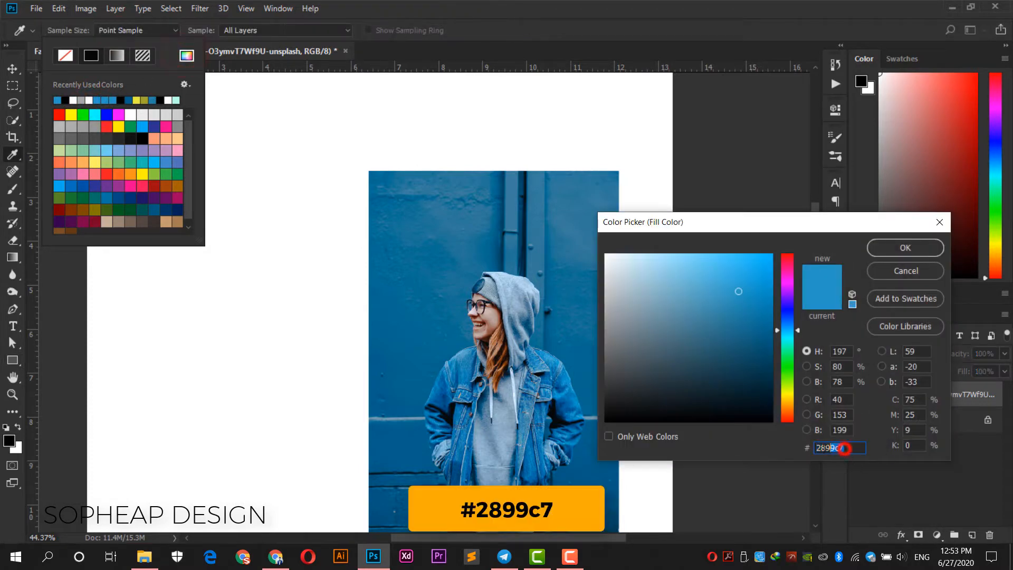
pyautogui.moveTo(844, 448); pyautogui.dragTo(816, 448)
pyautogui.click(887, 256)
pyautogui.moveTo(408, 154); pyautogui.dragTo(591, 186)
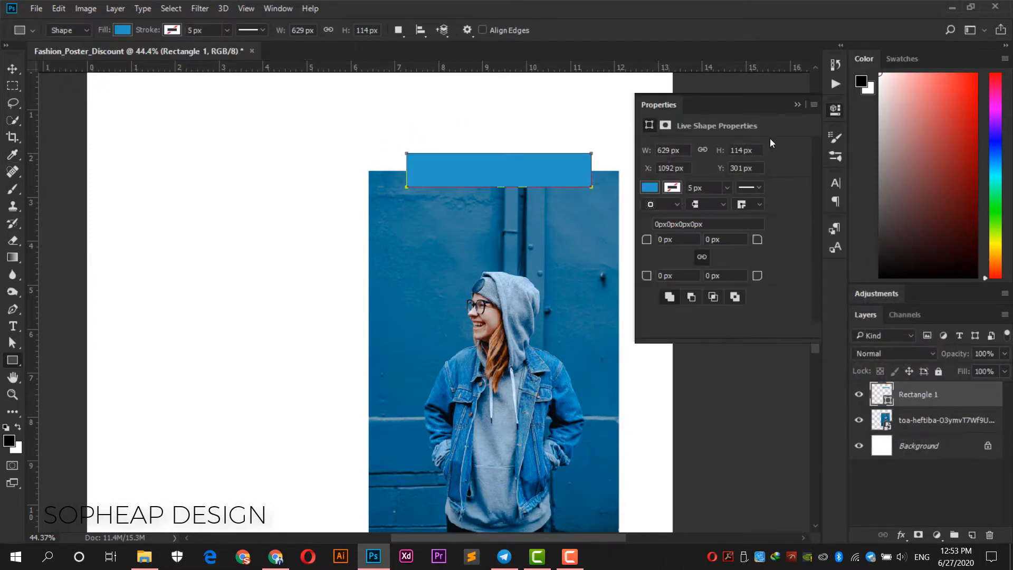
pyautogui.click(835, 111)
# Send the blue rectangle behind the photo and lower it slightly, leaving a thin centred strip above the photo's upper edge.
pyautogui.click(12, 68)
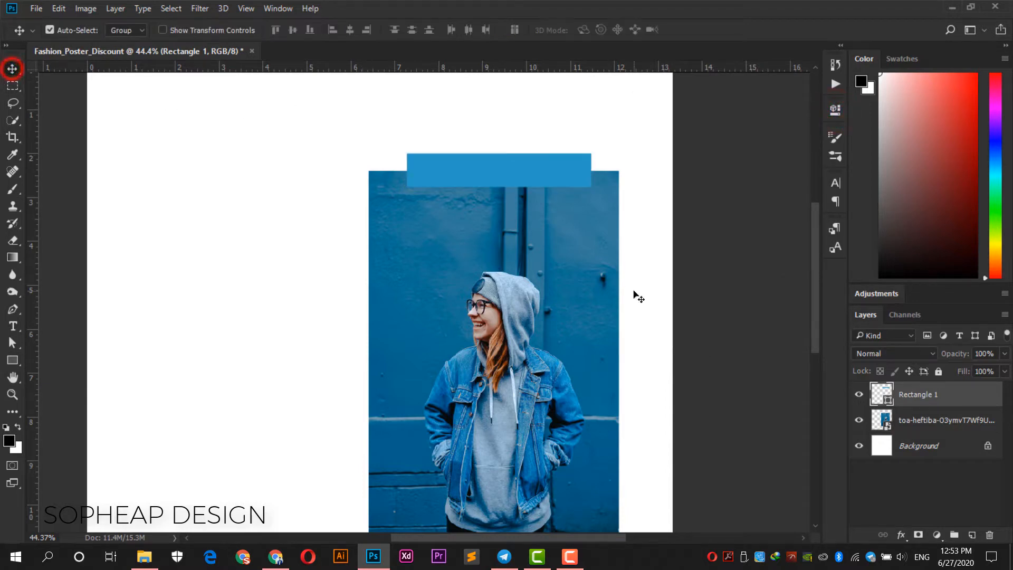
pyautogui.moveTo(933, 399); pyautogui.dragTo(947, 434)
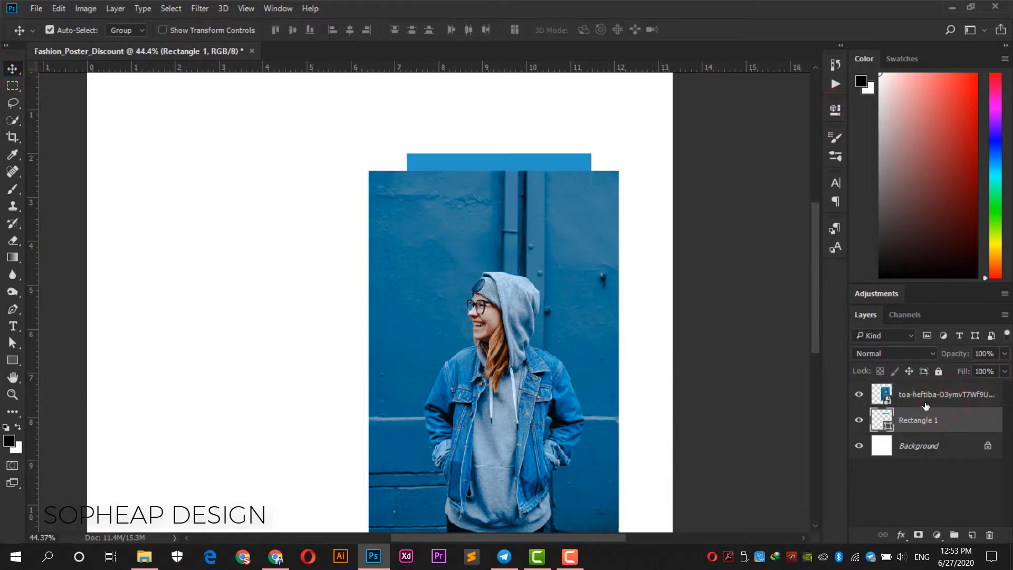
pyautogui.moveTo(512, 164); pyautogui.dragTo(508, 166)
pyautogui.scroll(-1, 348, 176)
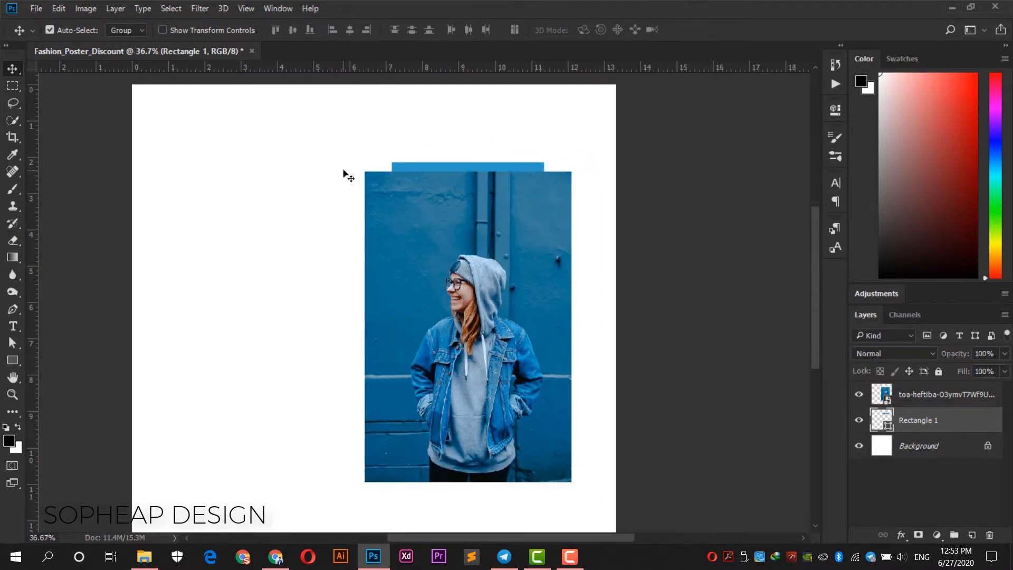
pyautogui.click(319, 252)
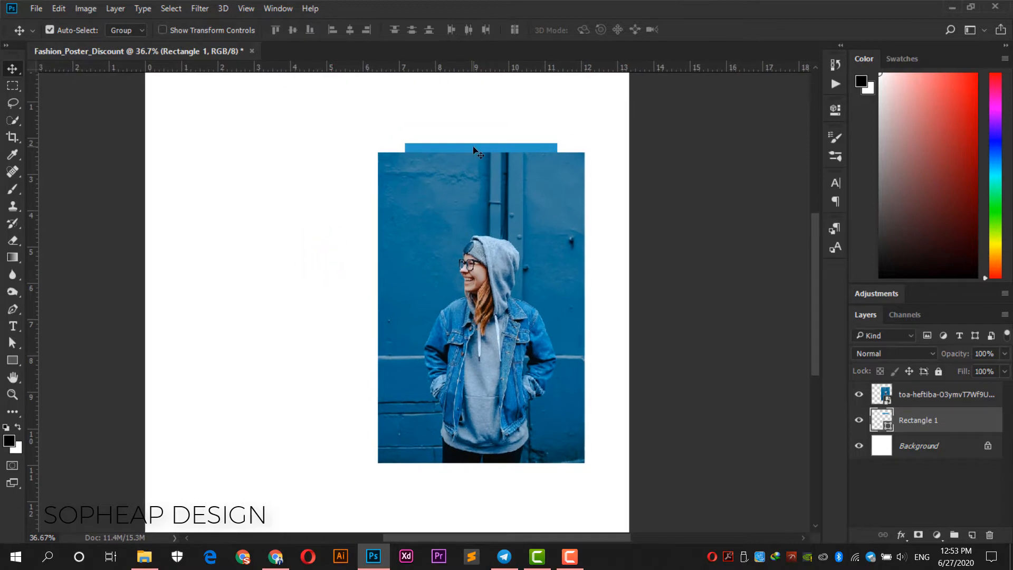
pyautogui.scroll(1, 477, 154)
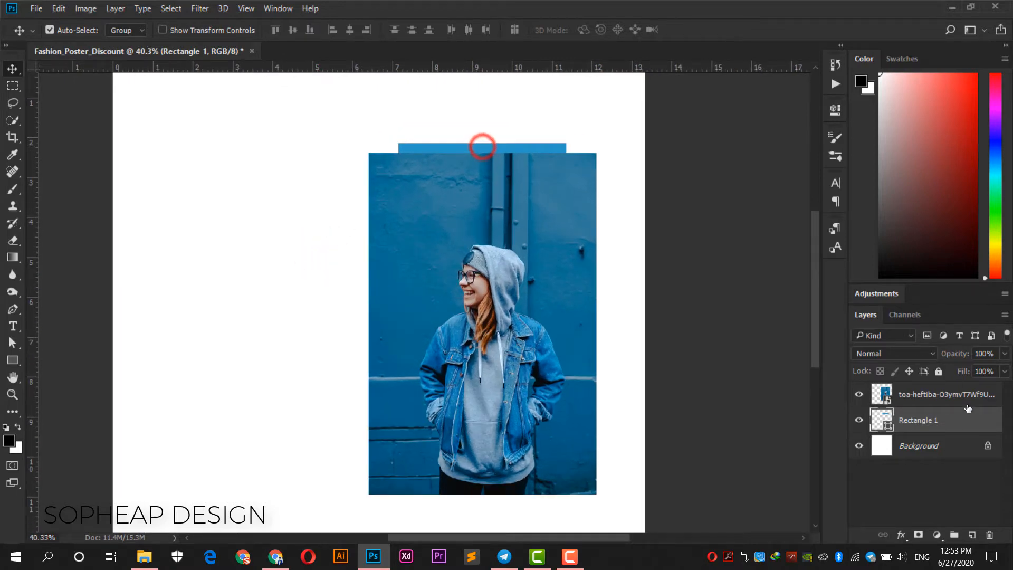
# Duplicate the blue rectangle, bring the copy above the photo, and resize it to about 733 x 1170 px inside the photo.
pyautogui.click(968, 420)
pyautogui.hotkey('ctrl', 'j')
pyautogui.moveTo(952, 426); pyautogui.dragTo(951, 393)
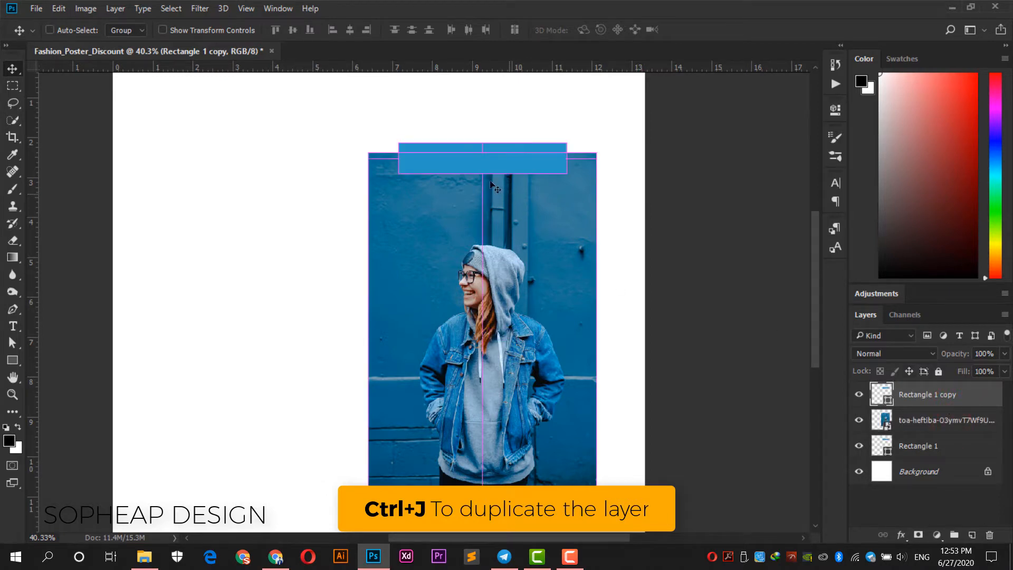
pyautogui.hotkey('ctrl', 't')
pyautogui.moveTo(482, 174); pyautogui.dragTo(482, 485)
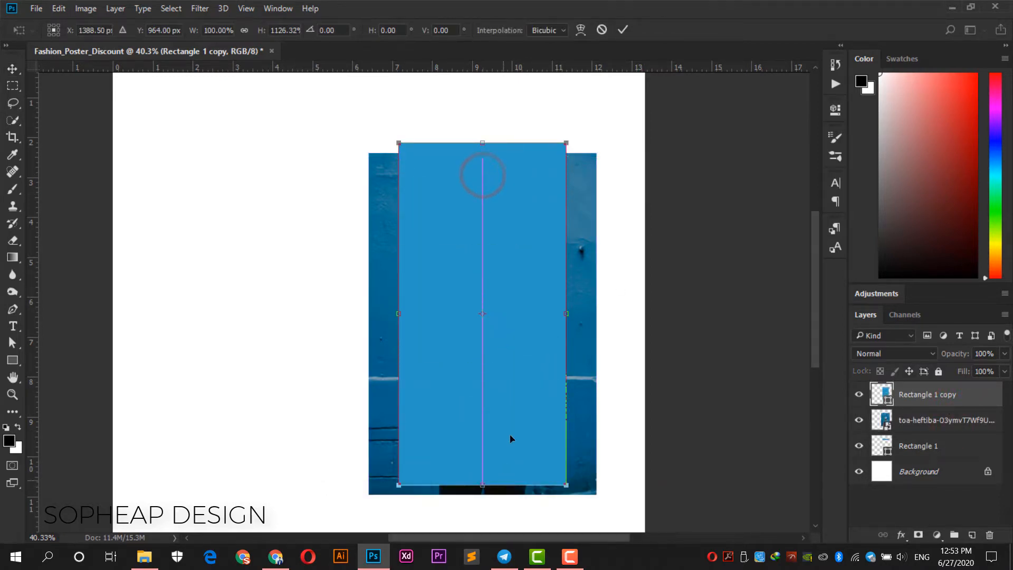
pyautogui.moveTo(565, 313); pyautogui.dragTo(580, 314)
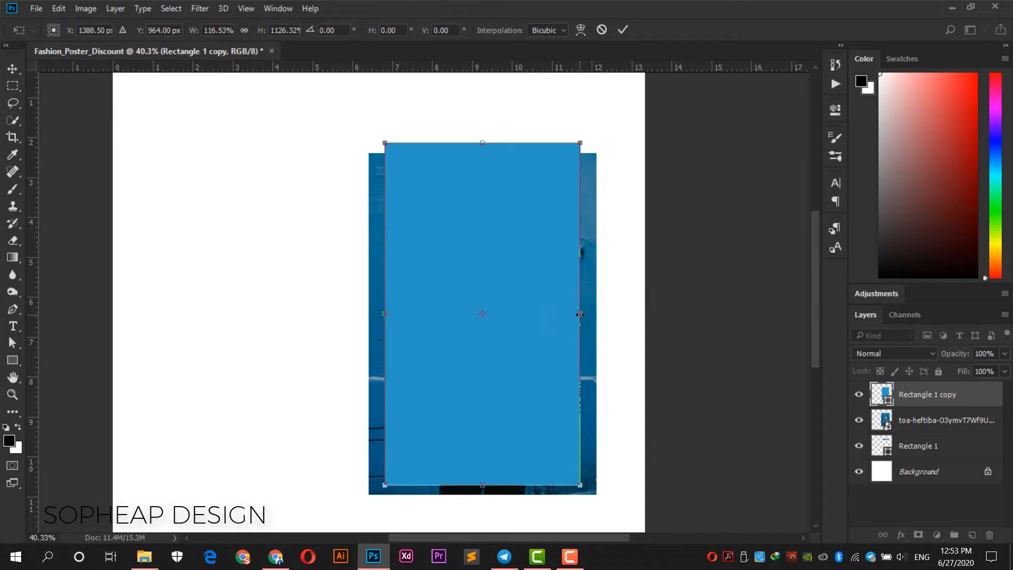
pyautogui.moveTo(478, 142); pyautogui.dragTo(481, 171)
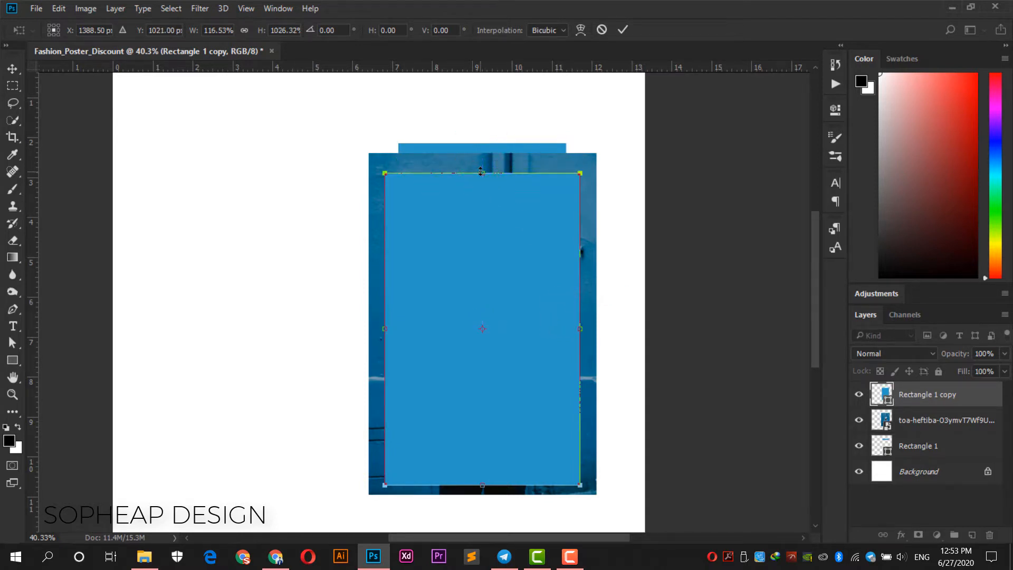
pyautogui.click(623, 30)
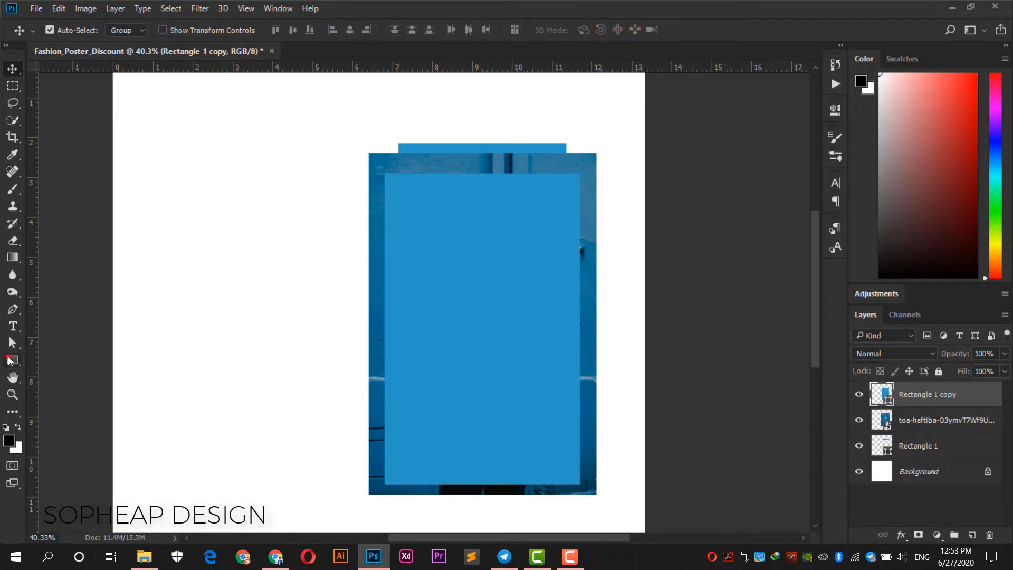
# Turn the rectangle copy into a frame with no fill and a white 5 px stroke.
pyautogui.click(11, 360)
pyautogui.click(125, 31)
pyautogui.click(63, 56)
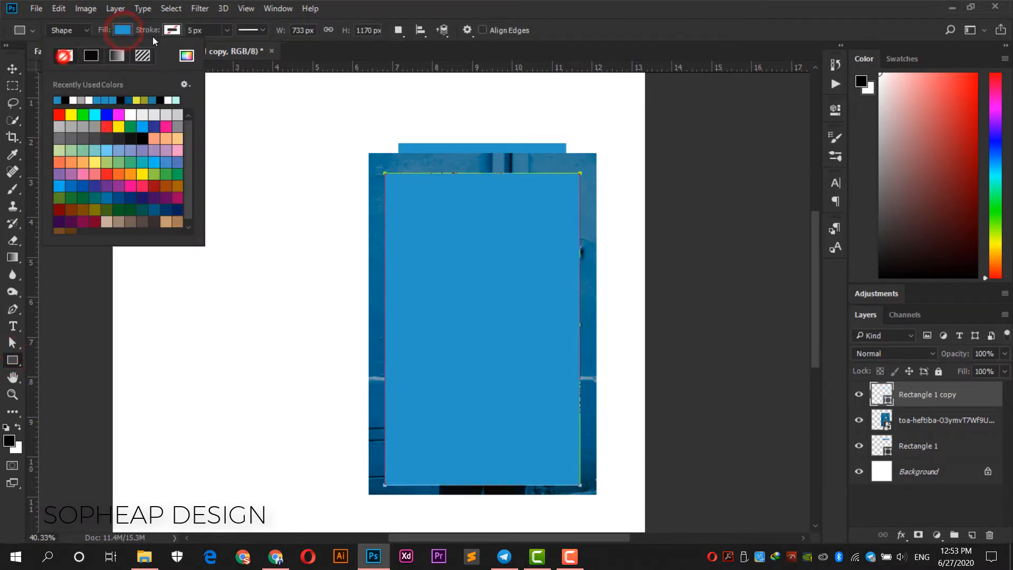
pyautogui.click(172, 30)
pyautogui.click(125, 100)
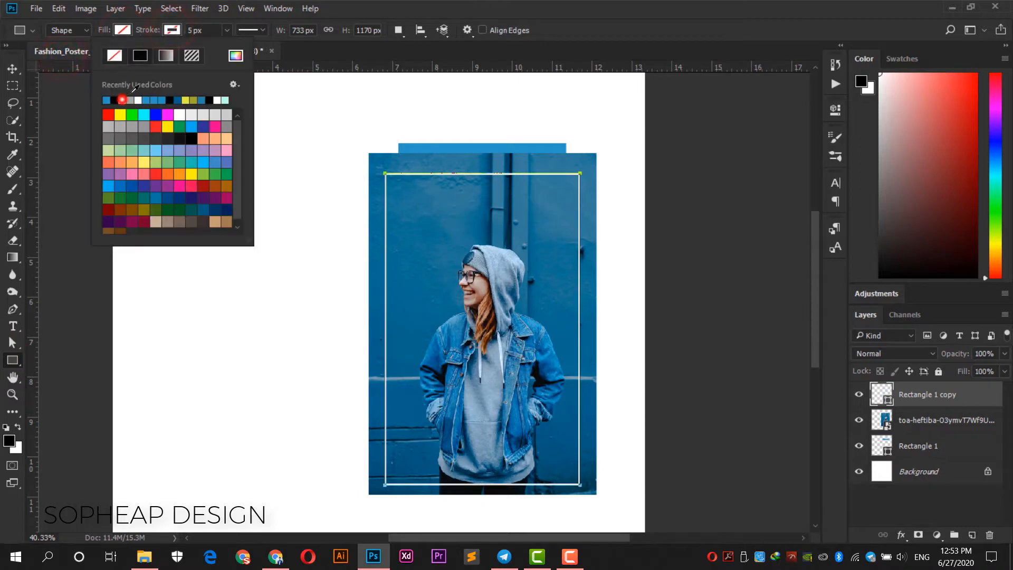
pyautogui.click(211, 30)
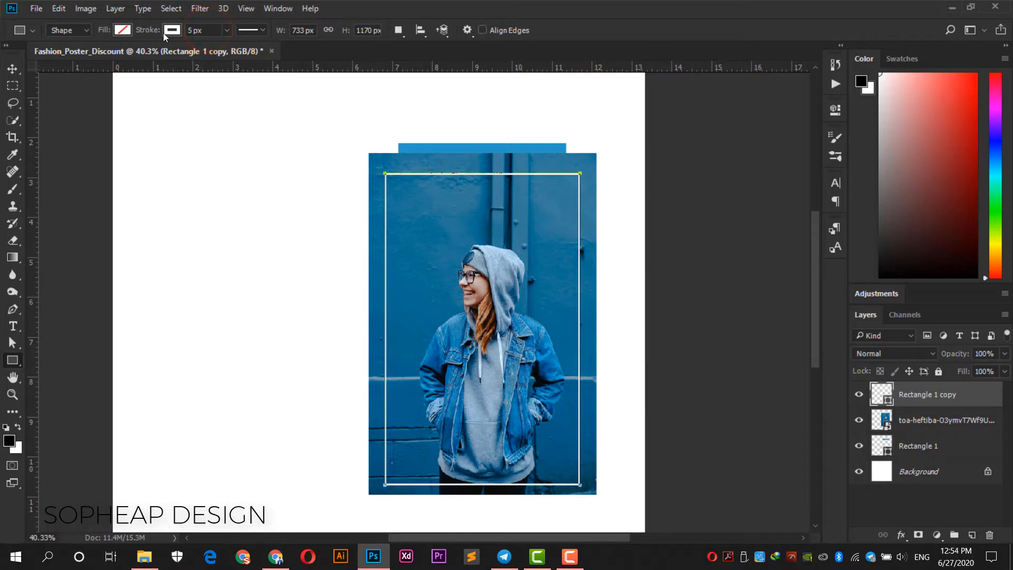
# Select the photo's outline, centre the white frame on it vertically and horizontally, and clear the selection.
pyautogui.click(12, 68)
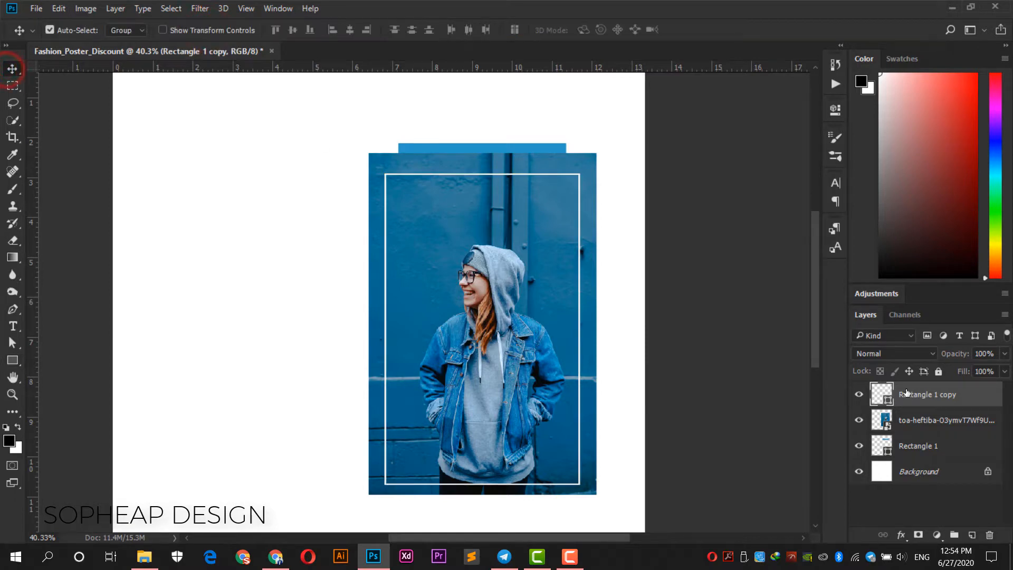
pyautogui.keyDown('ctrl'); pyautogui.click(882, 421); pyautogui.keyUp('ctrl')
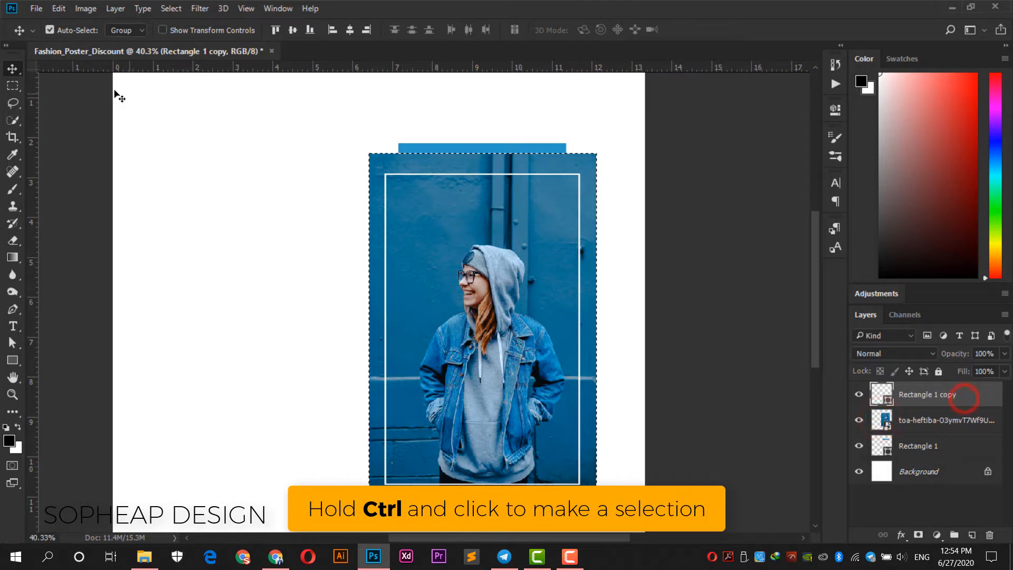
pyautogui.click(293, 30)
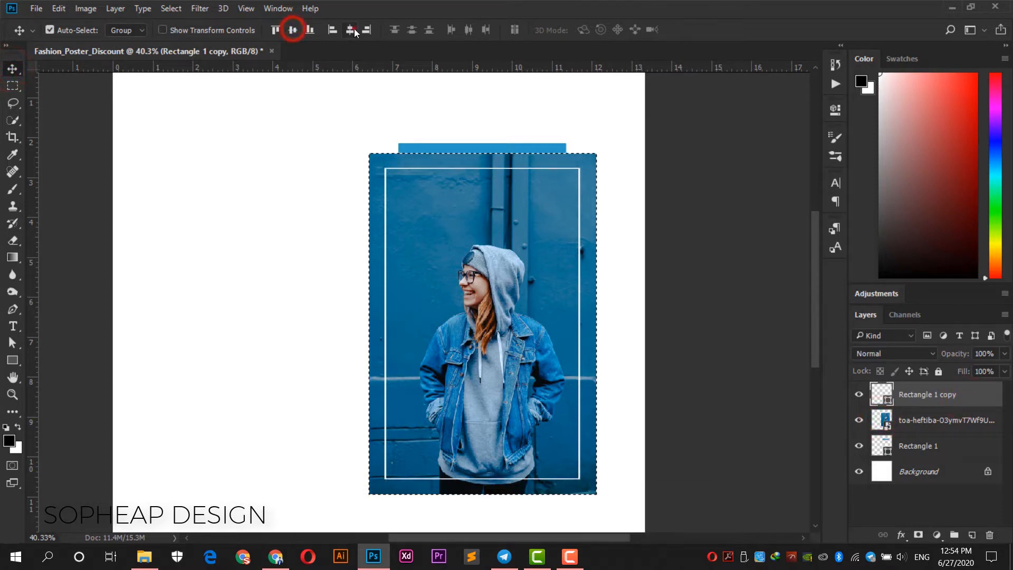
pyautogui.click(350, 29)
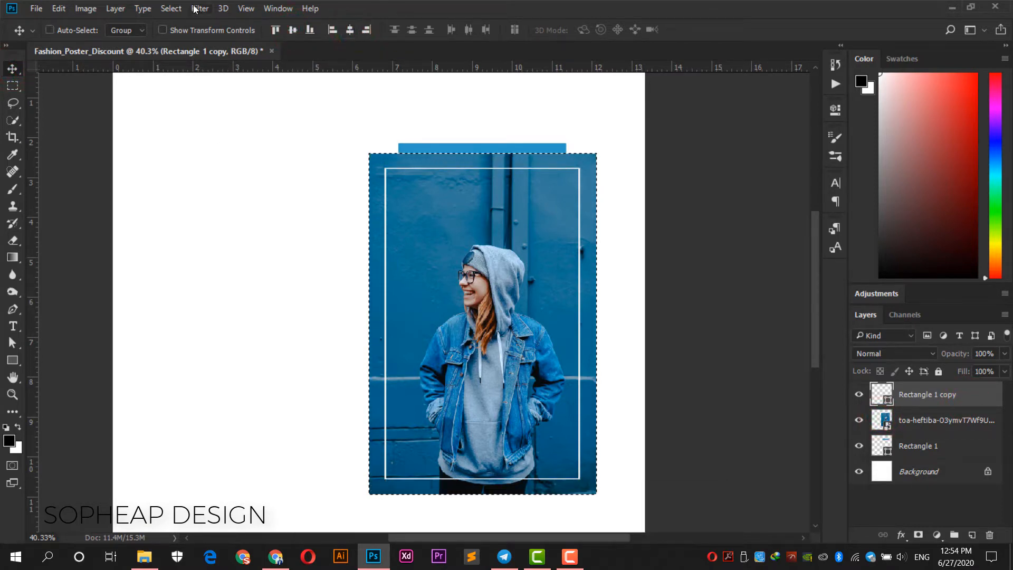
pyautogui.click(171, 9)
pyautogui.click(181, 33)
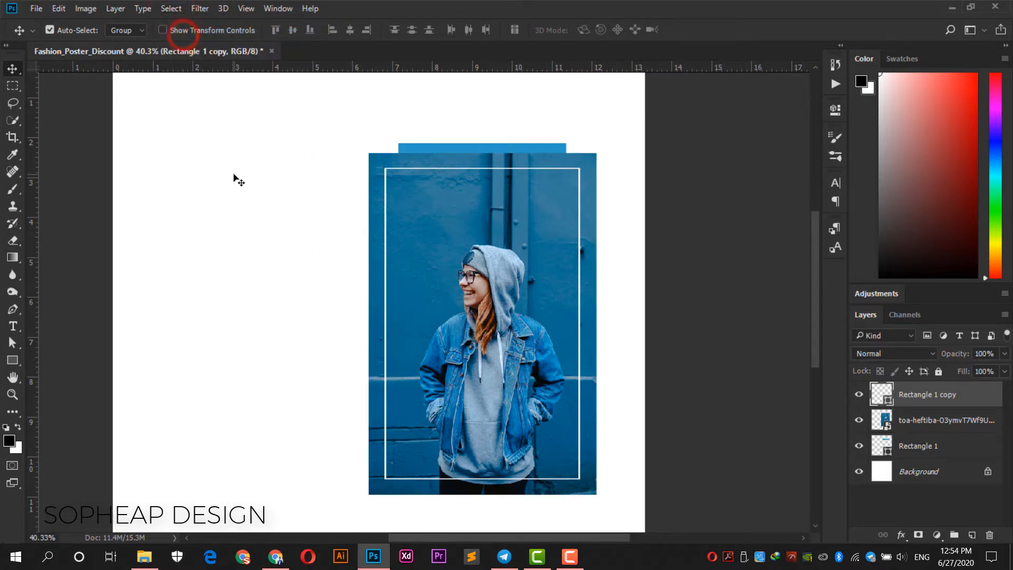
# Add the text "FASHION" at 48 pt in the empty white area beside the photo.
pyautogui.scroll(-3, 240, 185)
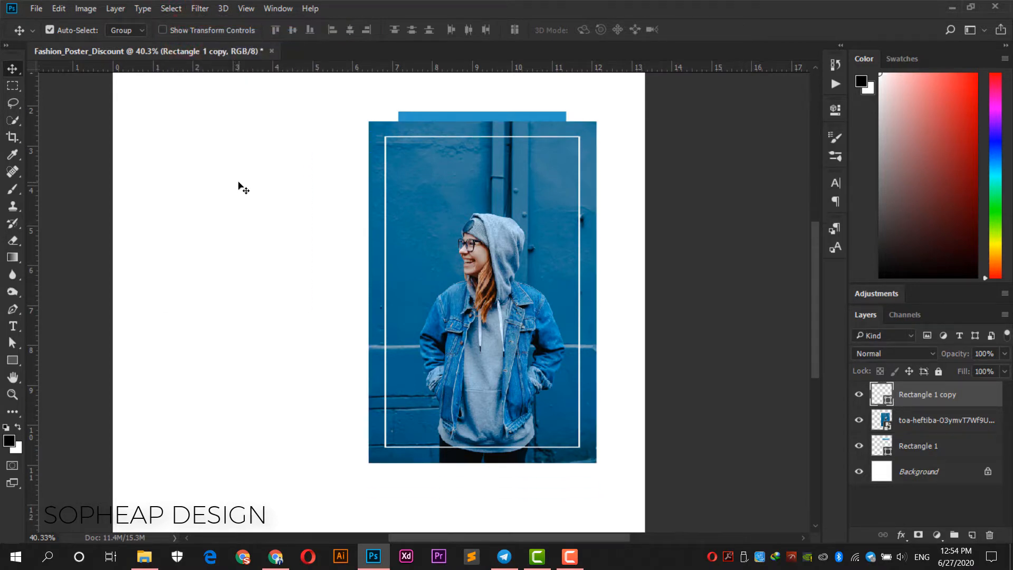
pyautogui.scroll(2, 240, 186)
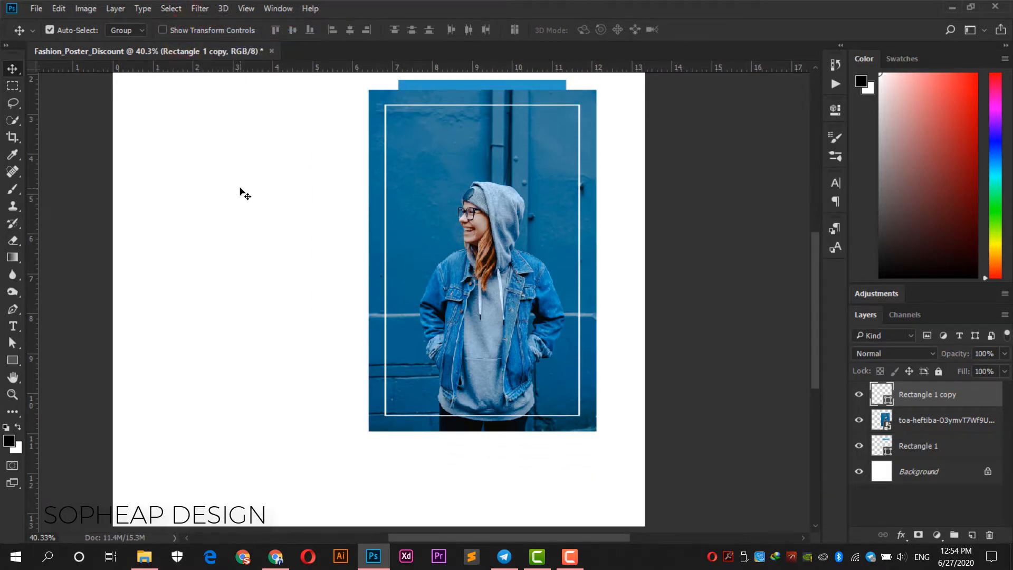
pyautogui.click(12, 326)
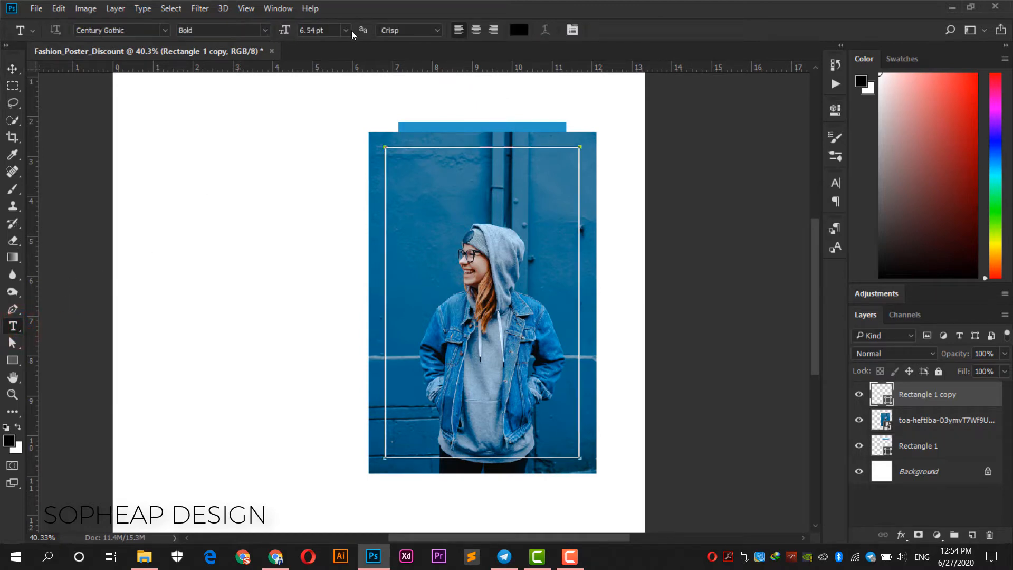
pyautogui.click(346, 30)
pyautogui.click(327, 236)
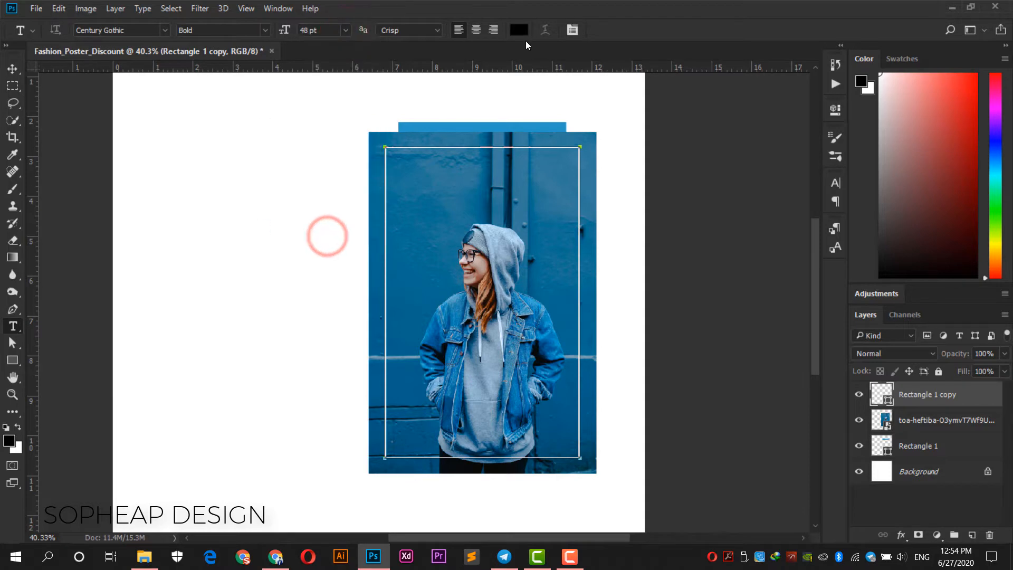
pyautogui.click(226, 283)
pyautogui.write('F')
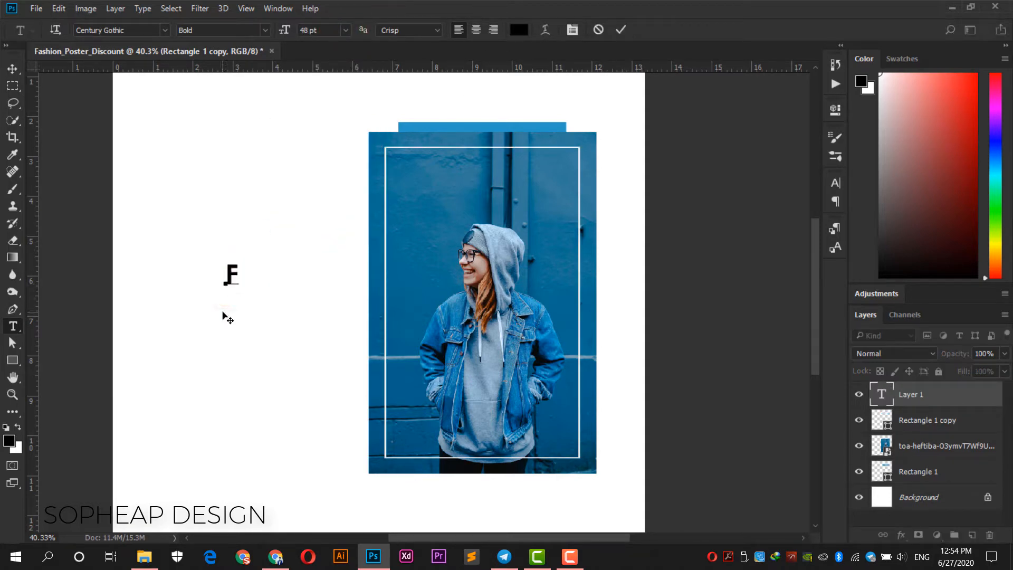
pyautogui.write('ASHION')
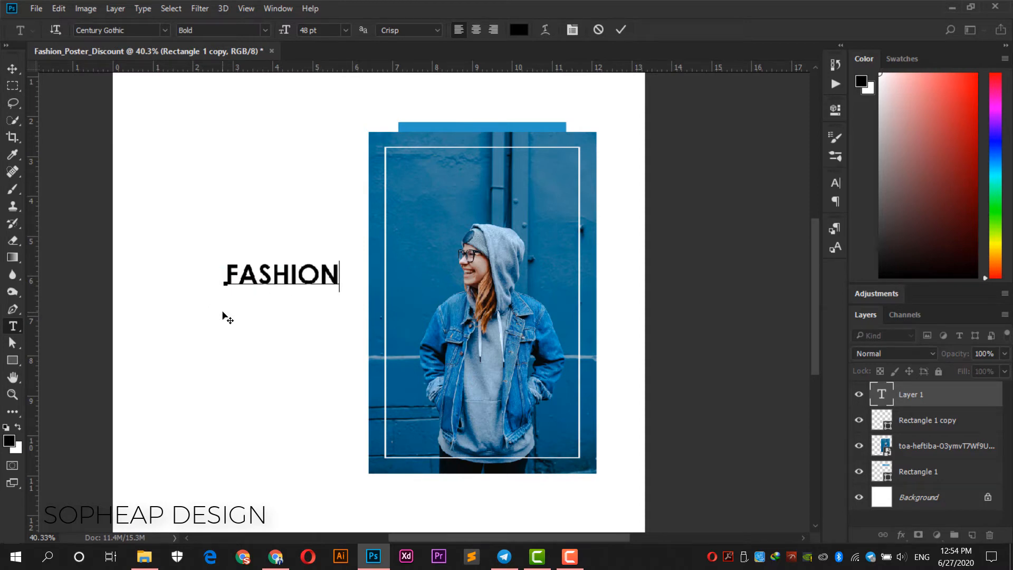
# Change the font of the "FASHION" text to Century Schoolbook Regular.
pyautogui.doubleClick(226, 284)
pyautogui.click(119, 30)
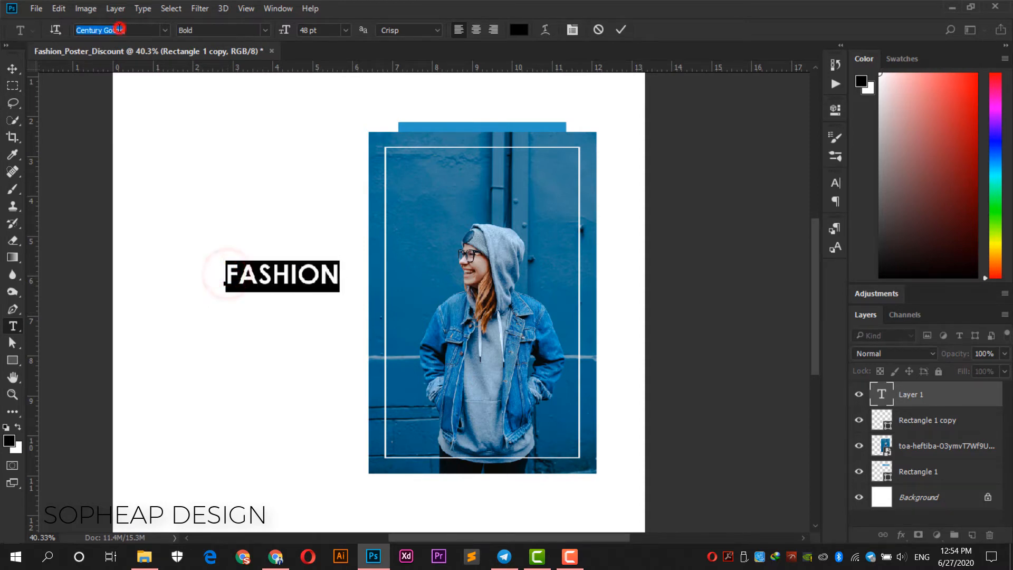
pyautogui.write('cent')
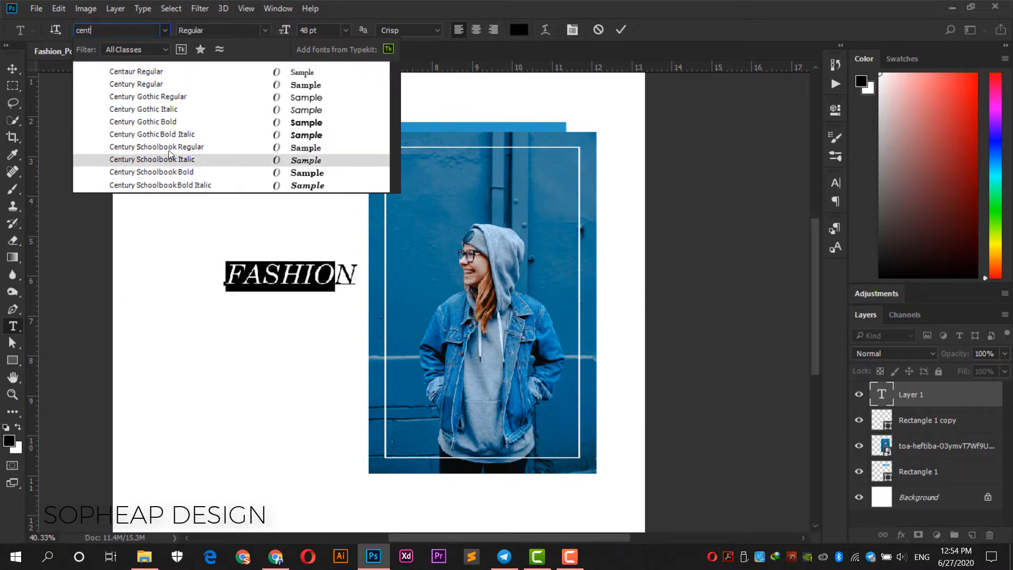
pyautogui.click(166, 149)
# Set the tracking of the "FASHION" text to 100.
pyautogui.click(834, 184)
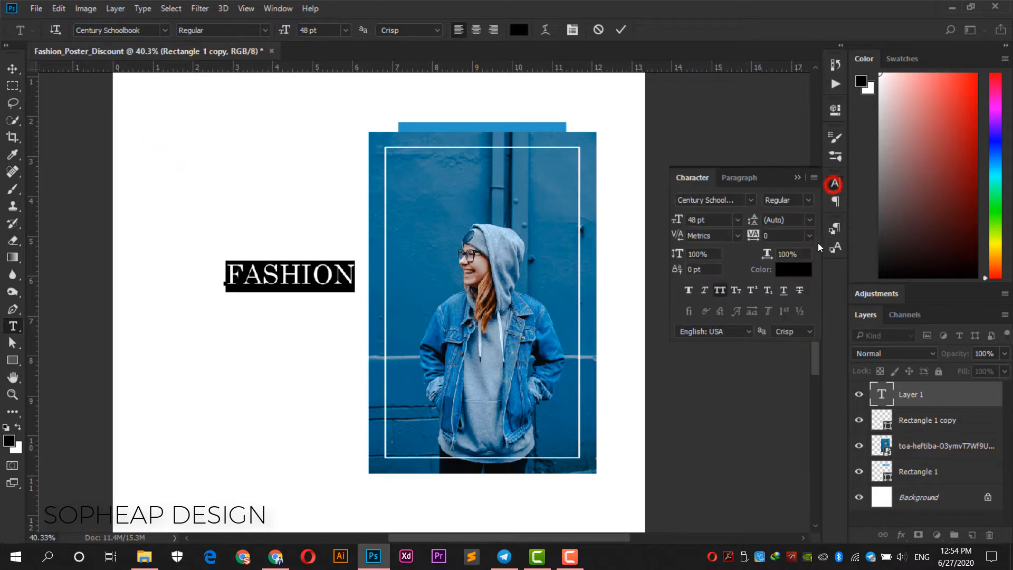
pyautogui.click(809, 236)
pyautogui.click(802, 441)
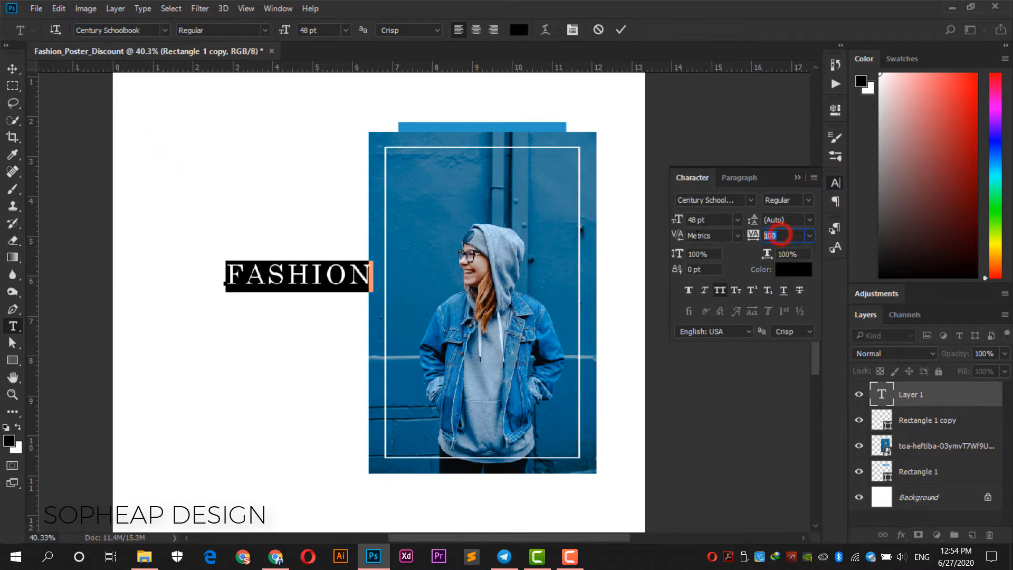
# Increase the tracking of the "FASHION" text to 200 and finish editing it.
pyautogui.write('20')
pyautogui.click(711, 220)
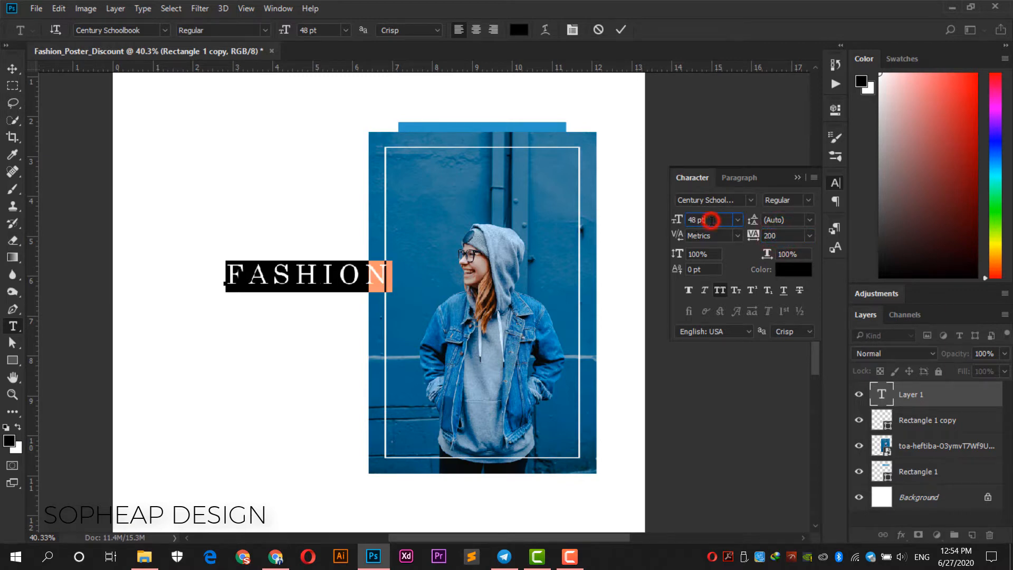
pyautogui.click(12, 68)
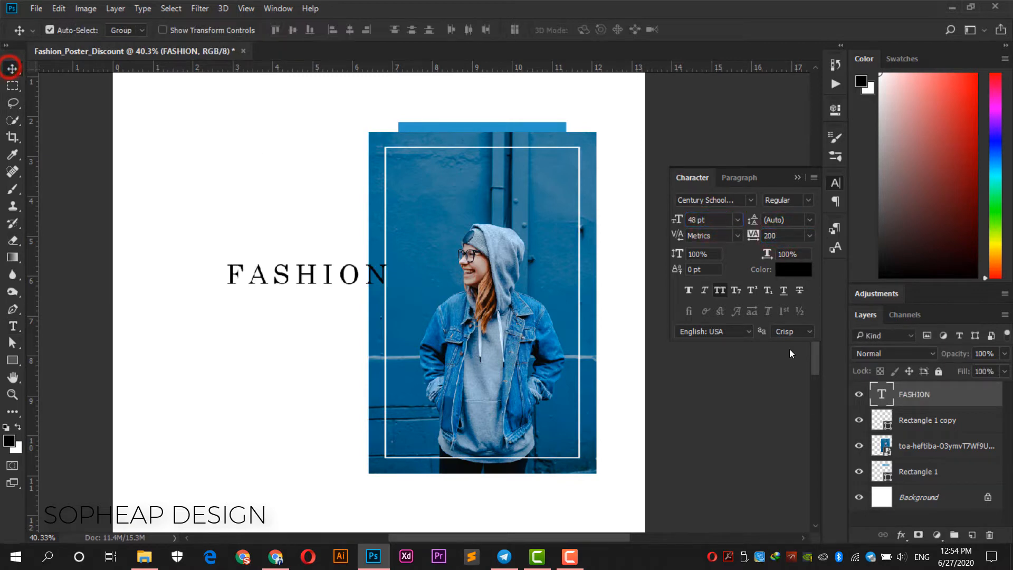
# Free-transform the "FASHION" text, rotate it to -90° and move it over the white frame's left line.
pyautogui.press('ctrl')
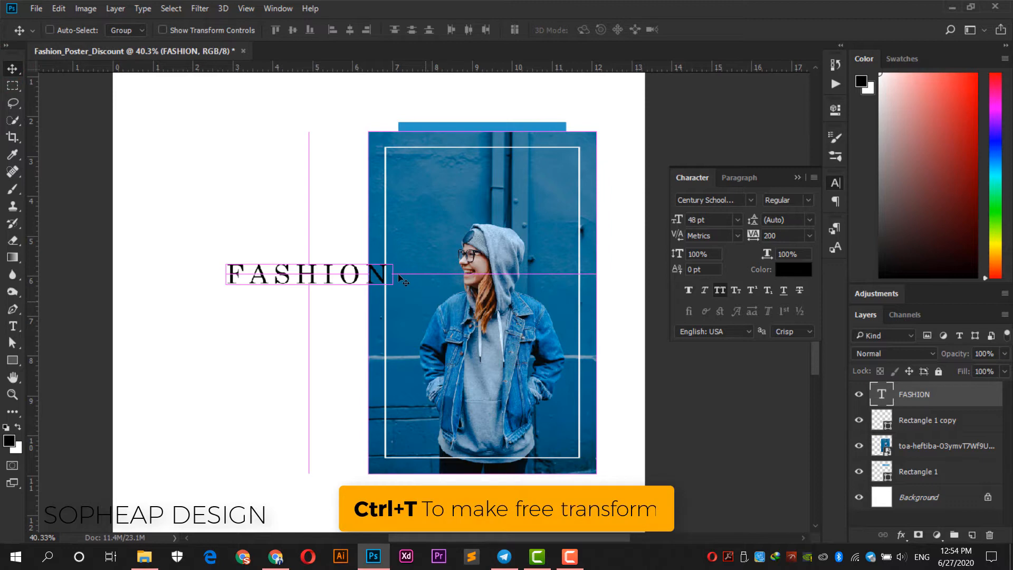
pyautogui.hotkey('ctrl', 't')
pyautogui.moveTo(404, 278); pyautogui.dragTo(327, 169)
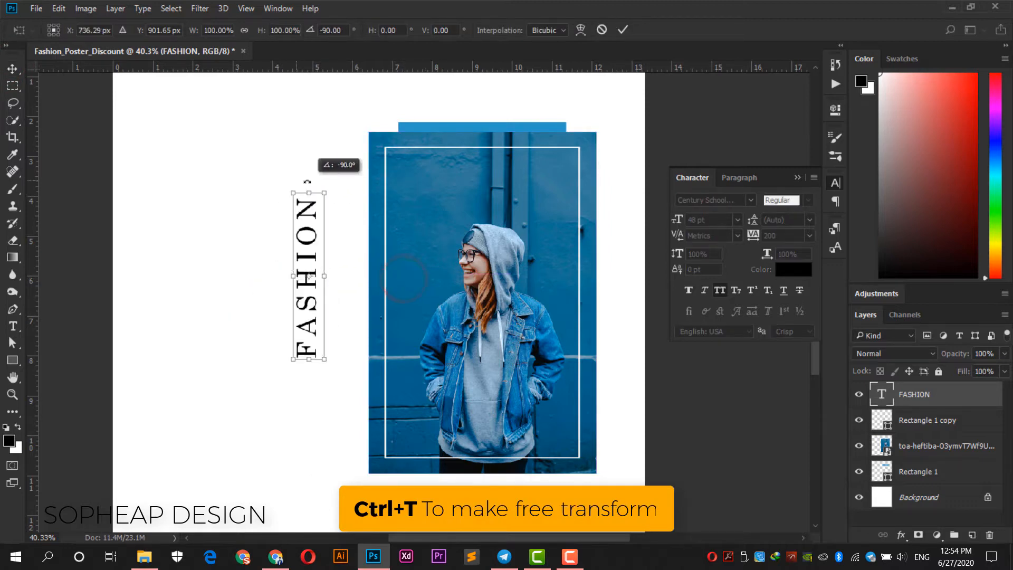
pyautogui.moveTo(310, 222); pyautogui.dragTo(391, 251)
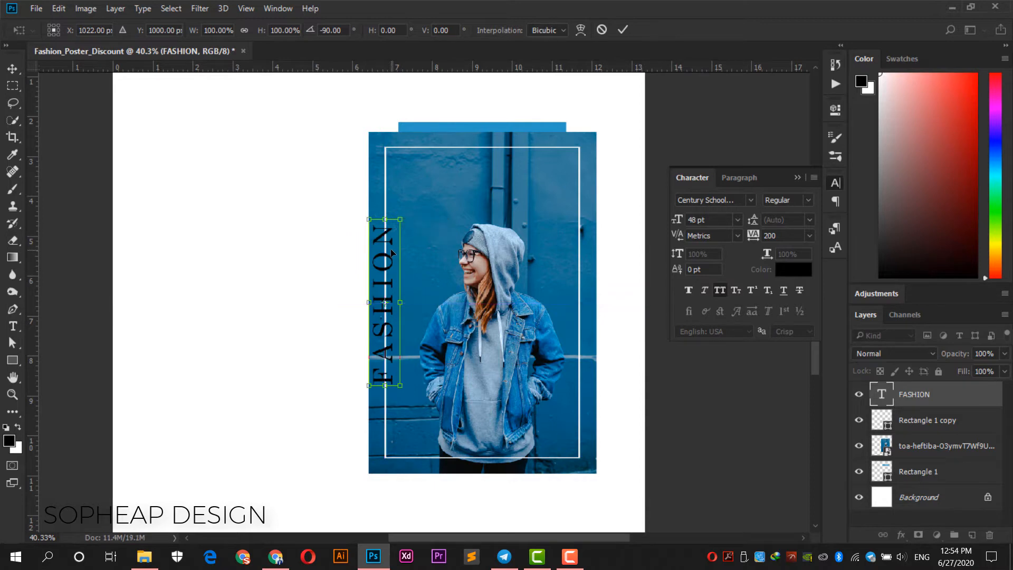
# Nudge the vertical "FASHION" text onto the frame's left line at about X 1042 px, Y 1012 px and apply the transform.
pyautogui.press('Down')
pyautogui.press('Down')
pyautogui.press('Down')
pyautogui.press('Down')
pyautogui.press('Down')
pyautogui.press('Right')
pyautogui.press('Right')
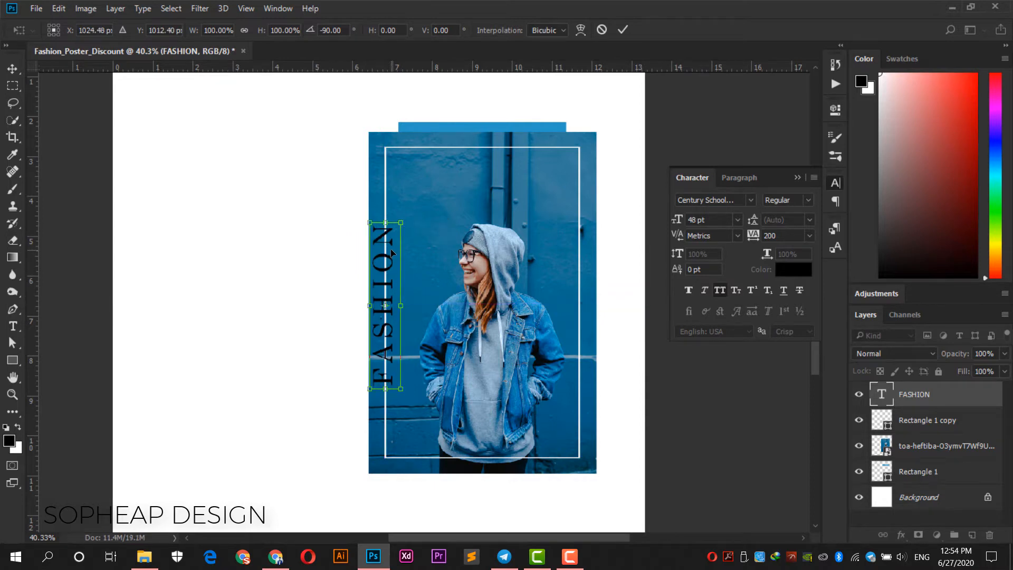
pyautogui.press('Right')
pyautogui.press('Right')
pyautogui.press('Right')
pyautogui.press('Right')
pyautogui.press('Right')
pyautogui.press('Right')
pyautogui.press('Right')
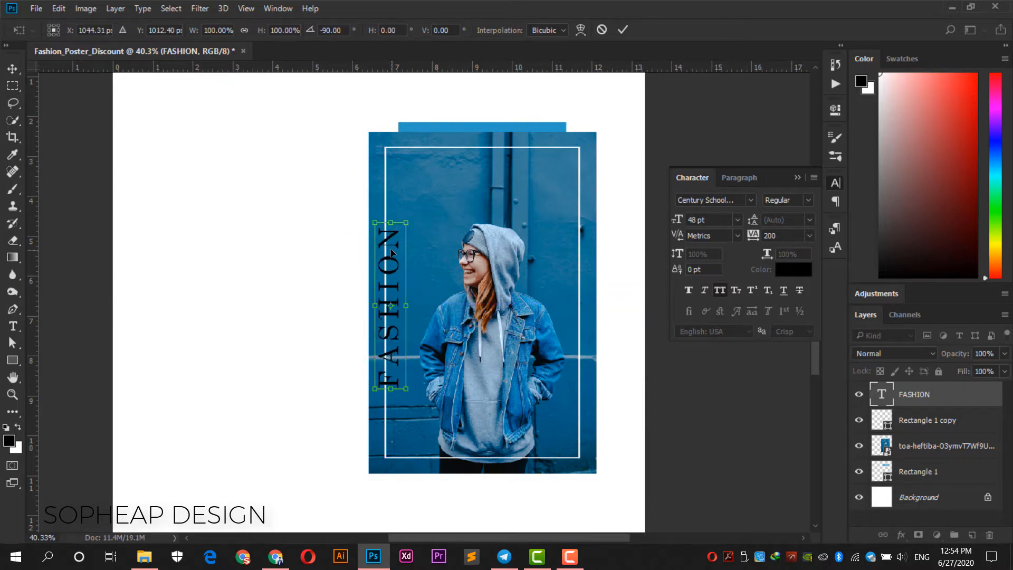
pyautogui.press('Left')
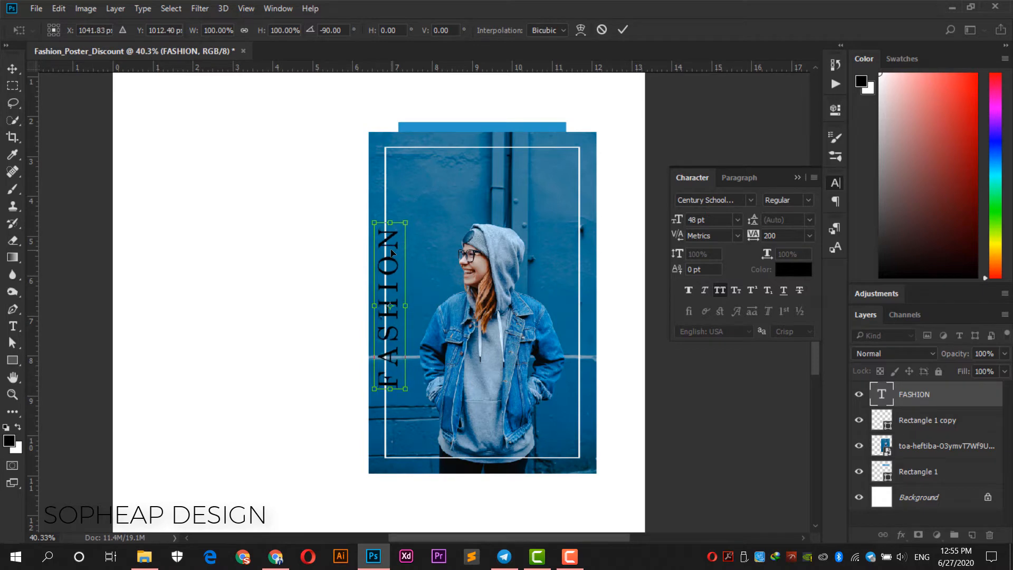
pyautogui.click(622, 31)
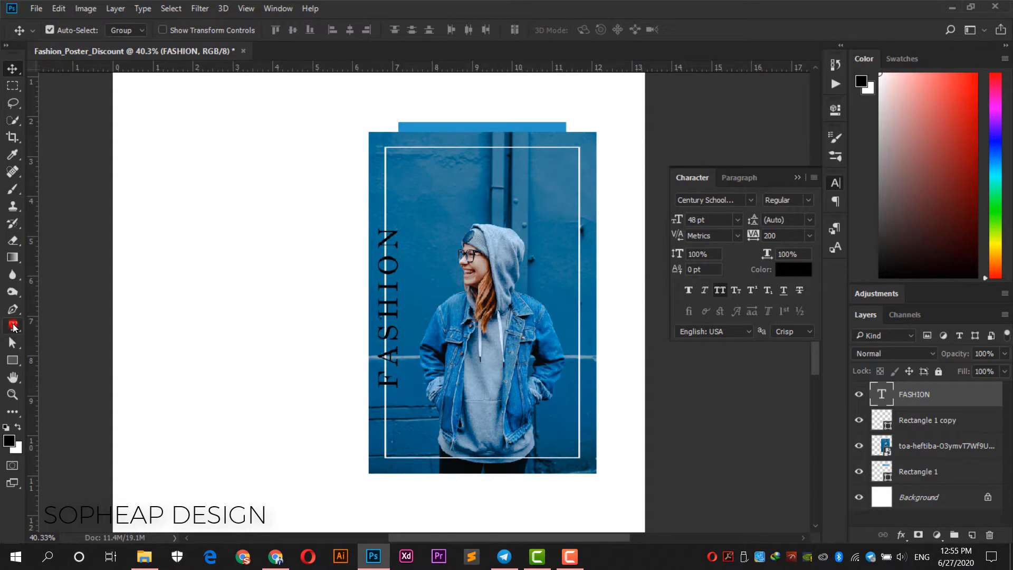
# Change the colour of the "FASHION" text to white (ffffff).
pyautogui.click(13, 327)
pyautogui.click(394, 231)
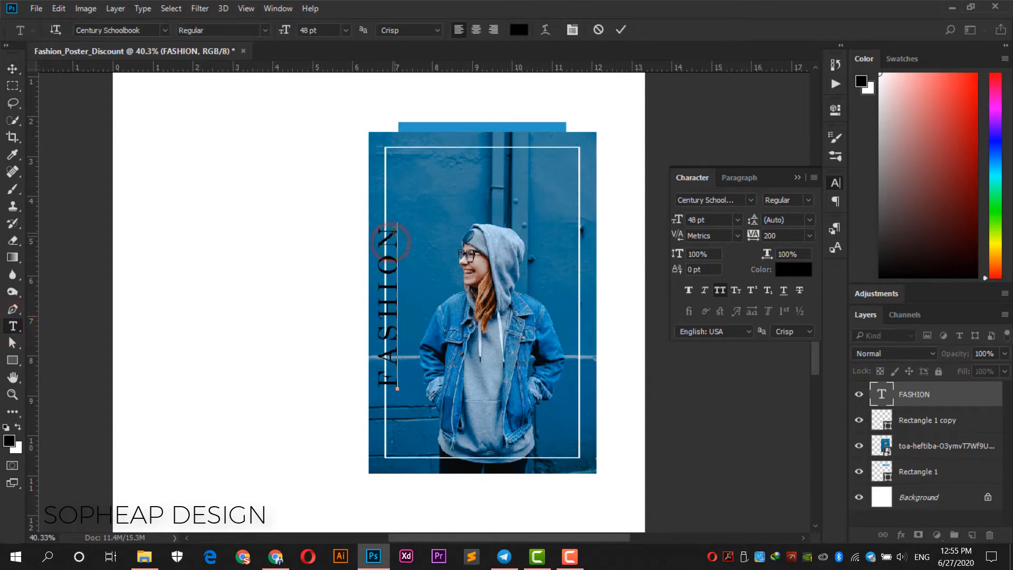
pyautogui.moveTo(394, 231); pyautogui.dragTo(397, 389)
pyautogui.click(519, 29)
pyautogui.click(297, 158)
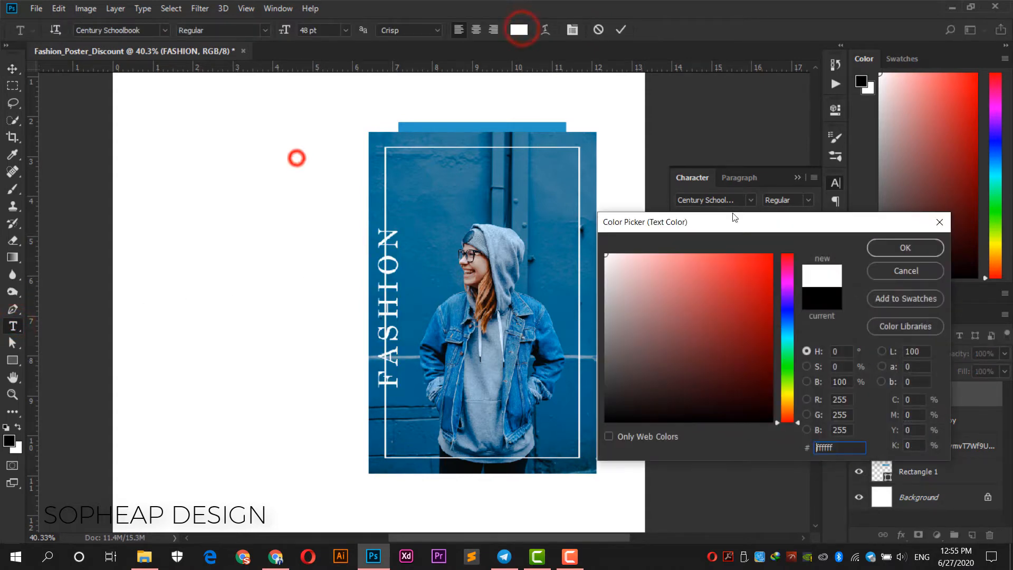
pyautogui.click(905, 247)
pyautogui.click(15, 67)
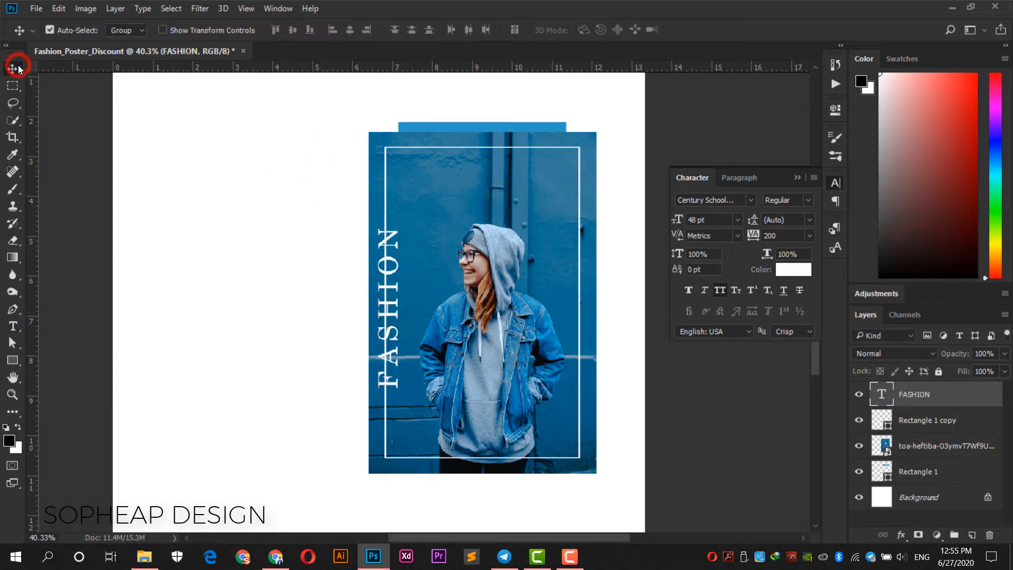
# Mask out the part of the white frame that runs behind the "FASHION" text, using a rectangular selection around the word.
pyautogui.click(971, 424)
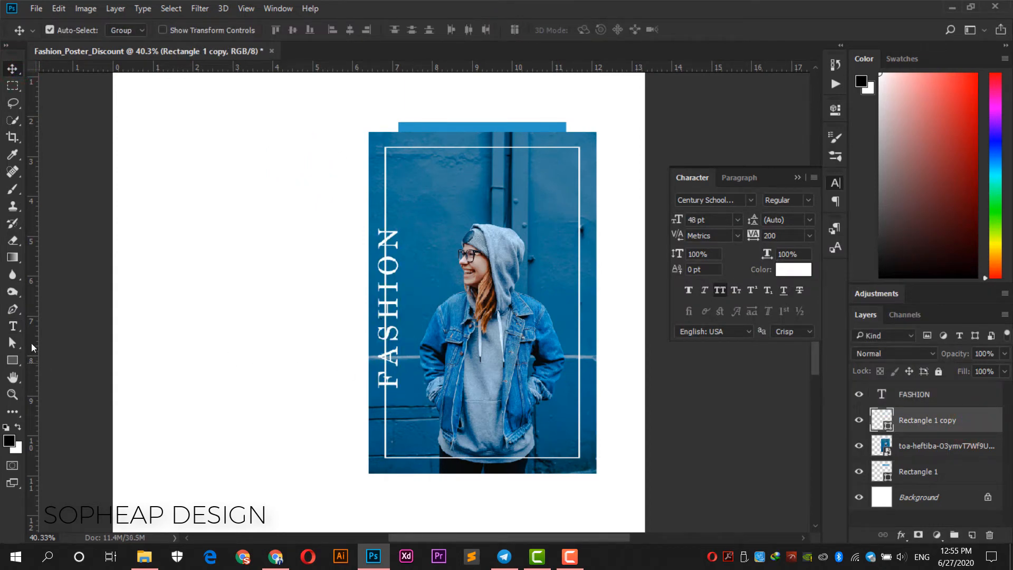
pyautogui.click(14, 88)
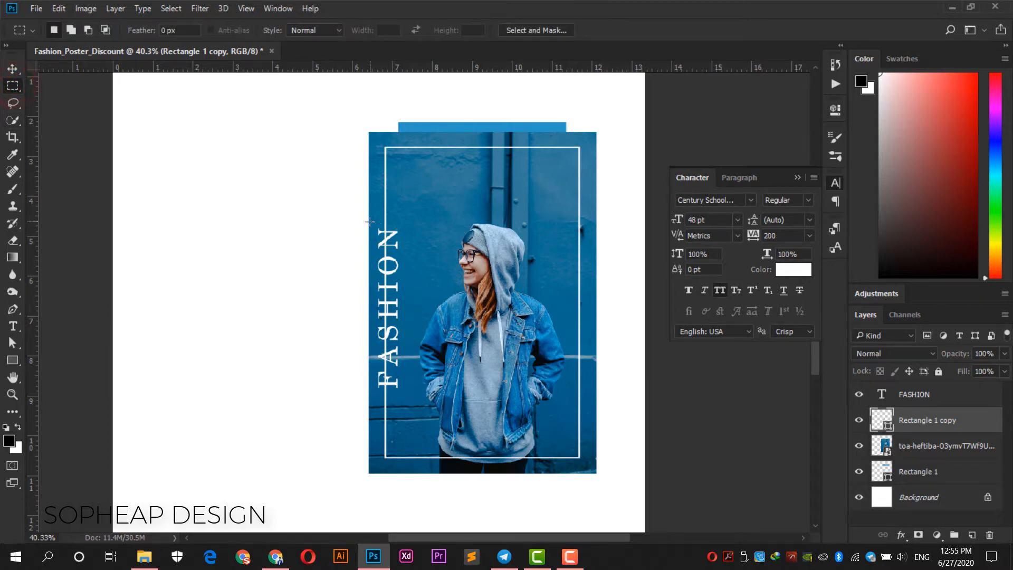
pyautogui.moveTo(369, 221); pyautogui.dragTo(408, 396)
pyautogui.click(918, 535)
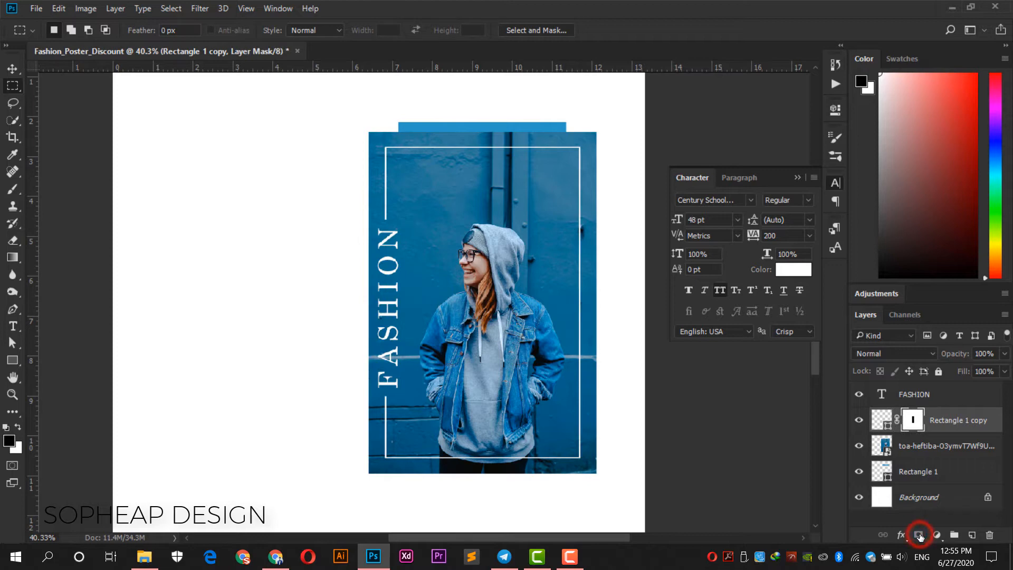
pyautogui.click(9, 70)
# Close the character settings and add a new empty layer above the "FASHION" text layer.
pyautogui.click(954, 396)
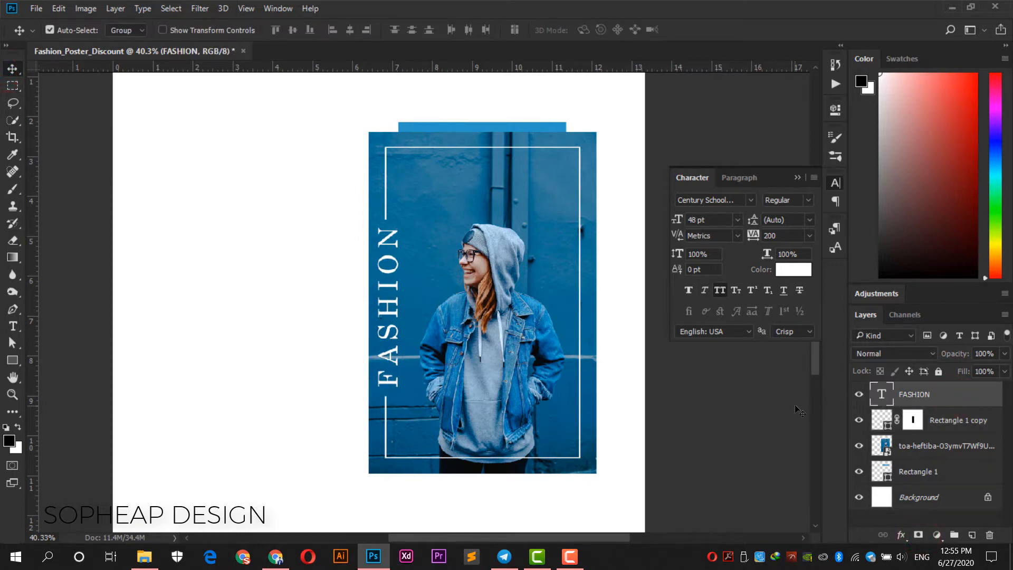
pyautogui.click(837, 187)
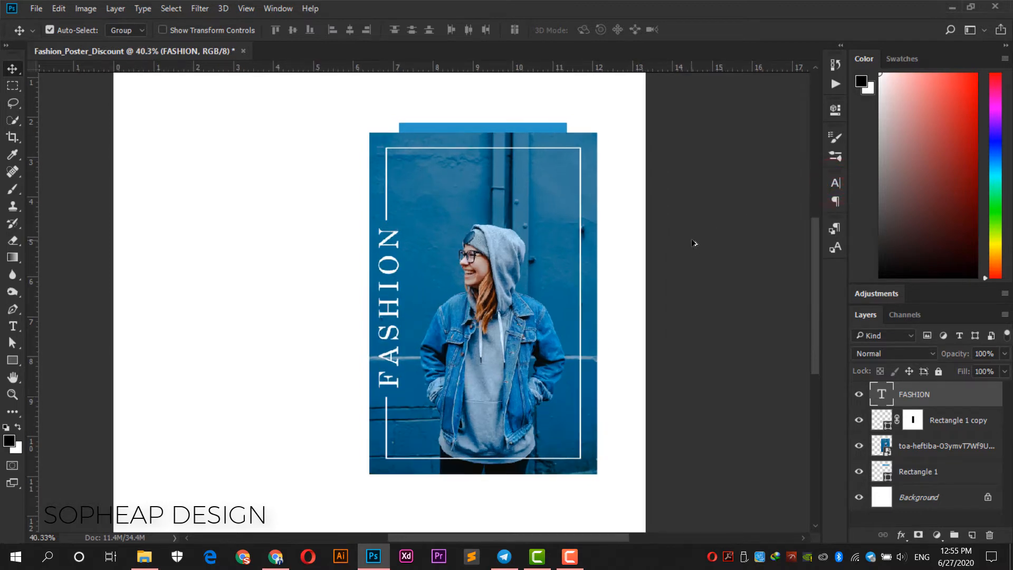
pyautogui.moveTo(682, 247); pyautogui.dragTo(688, 240)
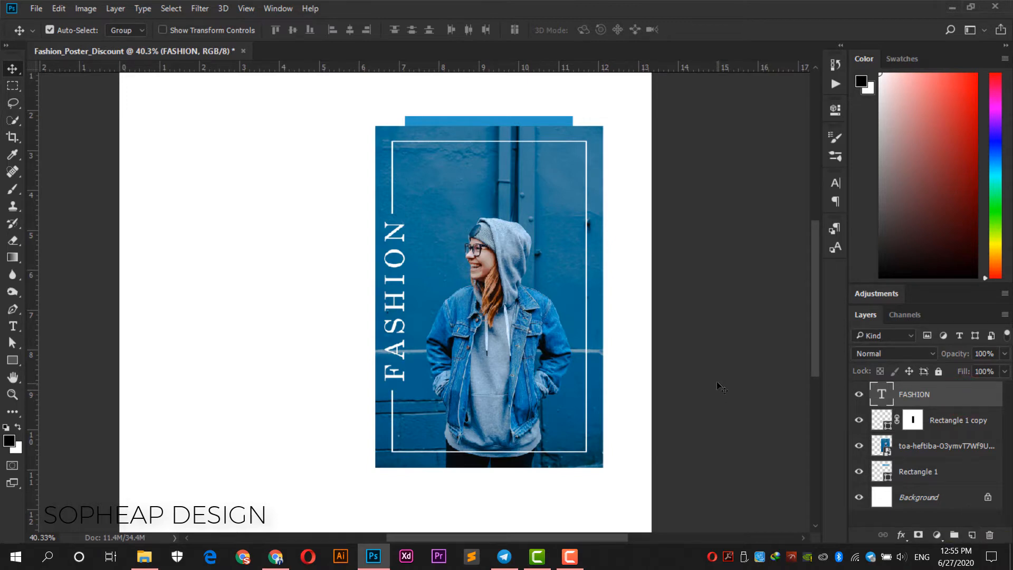
pyautogui.click(972, 534)
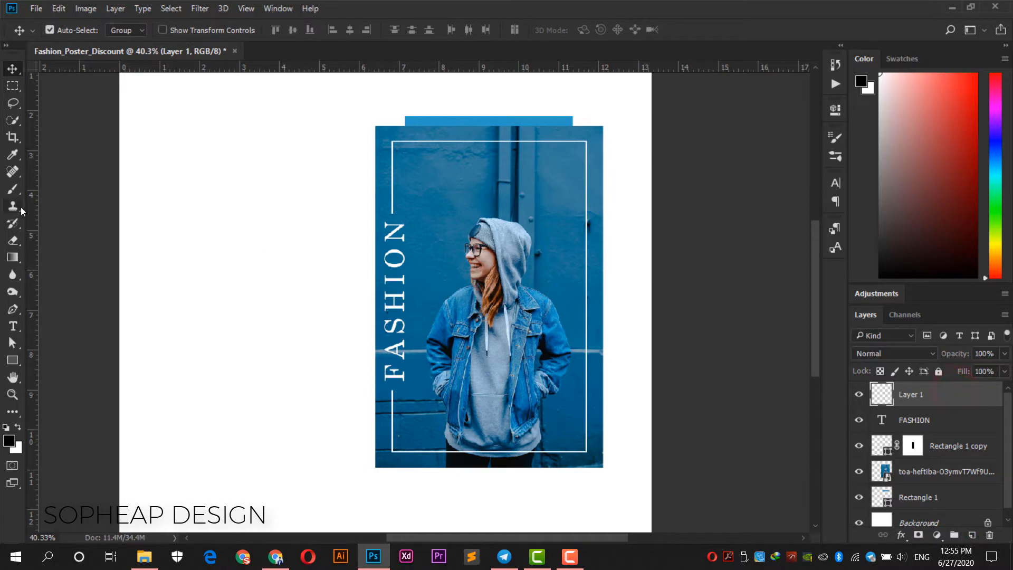
# Try several brushes from the "memphis element vol 2 by freeject" set for the Brush tool and choose brush 8.
pyautogui.click(16, 189)
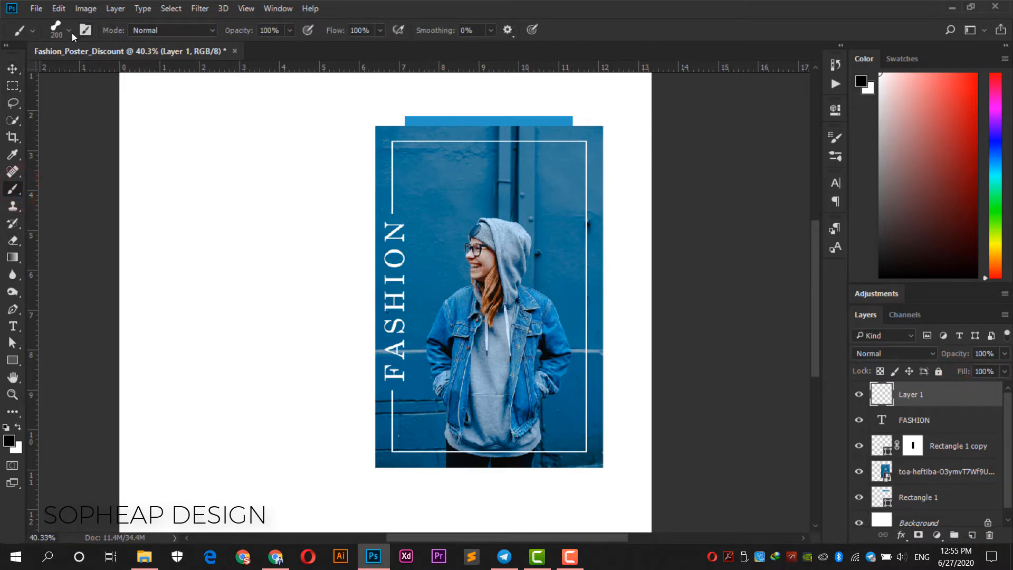
pyautogui.click(69, 30)
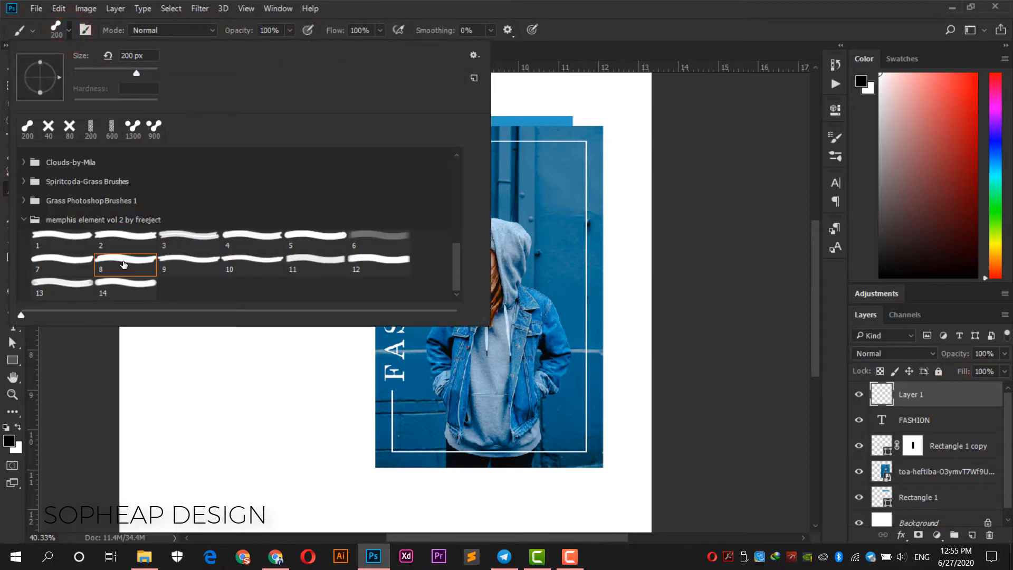
pyautogui.click(312, 268)
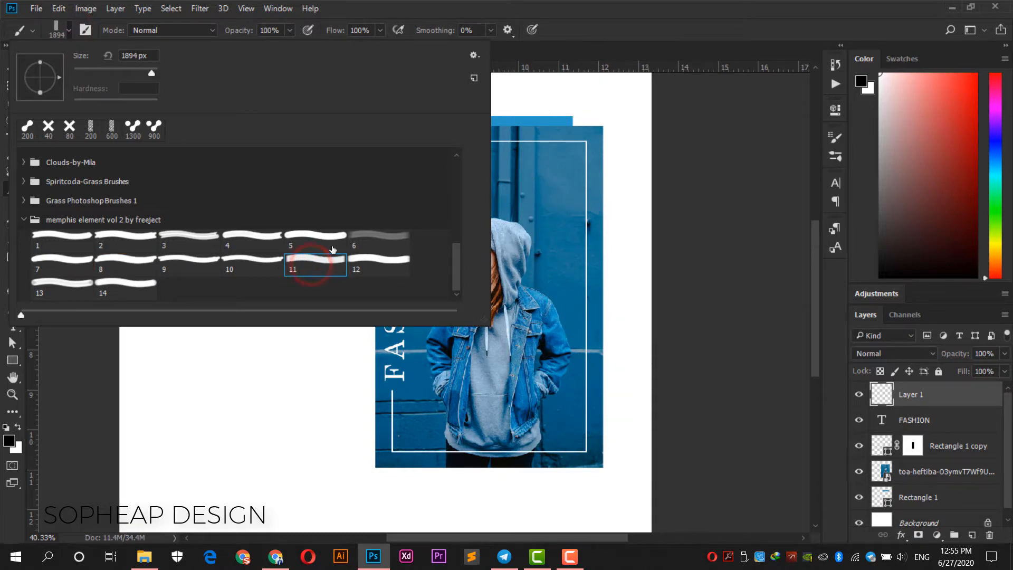
pyautogui.click(375, 260)
pyautogui.click(374, 233)
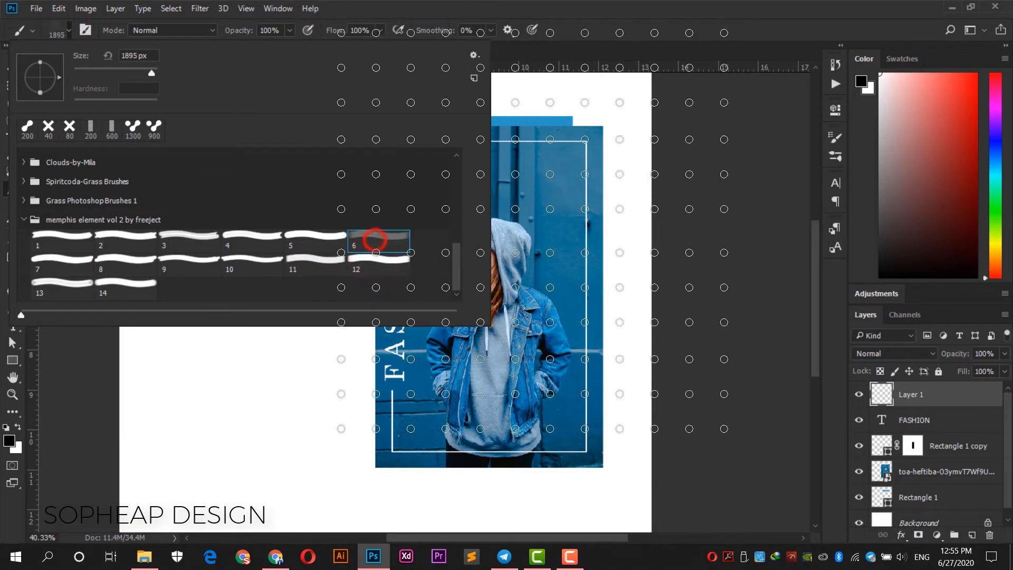
pyautogui.click(310, 236)
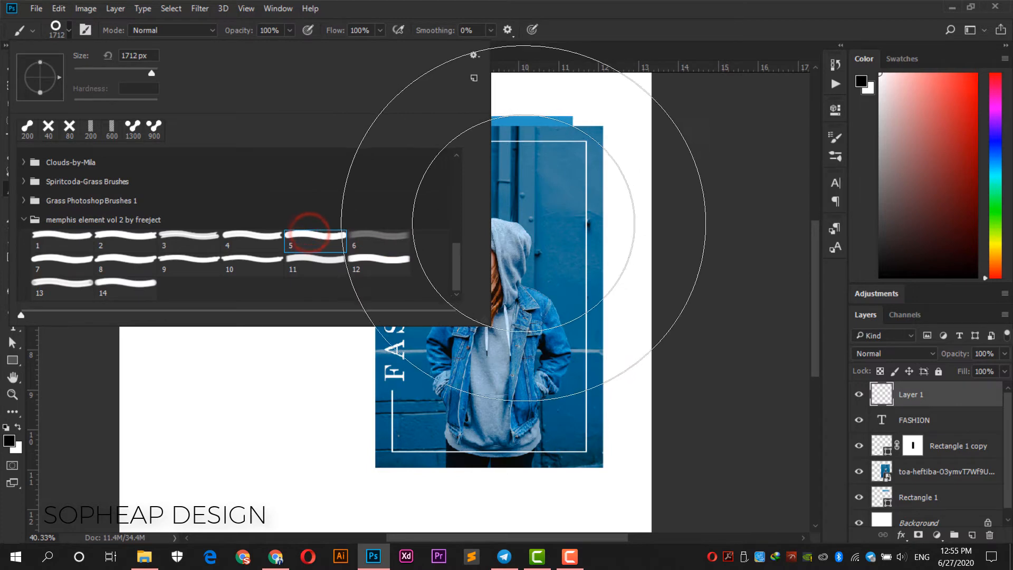
pyautogui.click(263, 239)
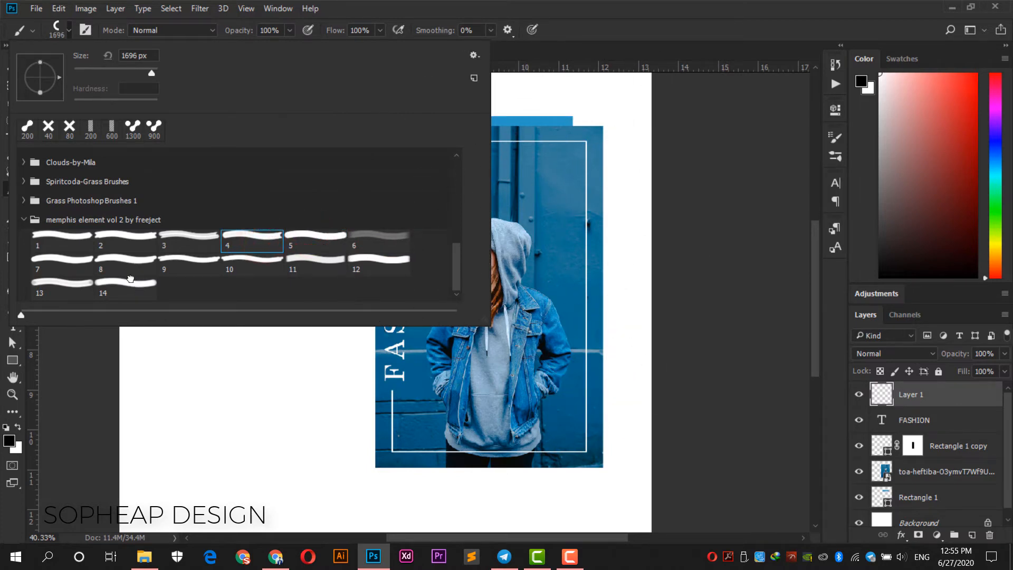
pyautogui.click(130, 280)
pyautogui.click(80, 287)
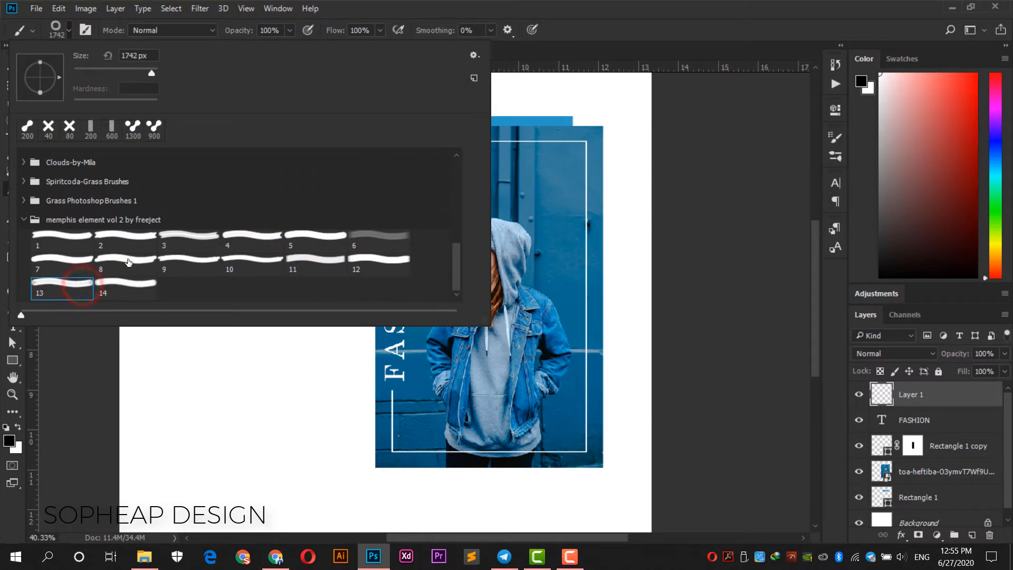
pyautogui.click(128, 261)
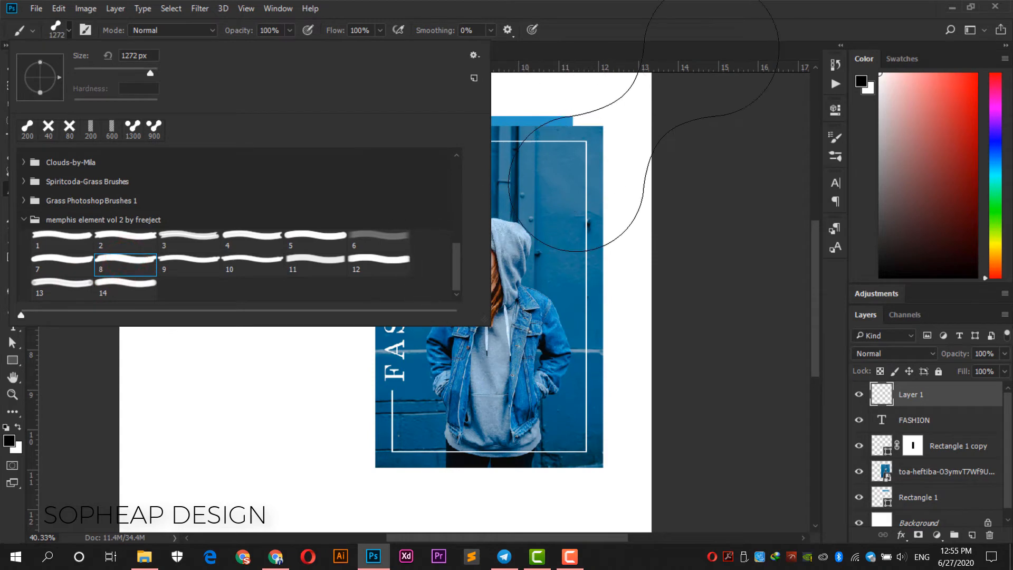
# Stamp the brush shape once in white at 125 px inside the frame's upper-right corner.
pyautogui.click(699, 26)
pyautogui.press('[')
pyautogui.press('[')
pyautogui.press('[')
pyautogui.press('[')
pyautogui.press('[')
pyautogui.press('[')
pyautogui.press('[')
pyautogui.press('[')
pyautogui.press('[')
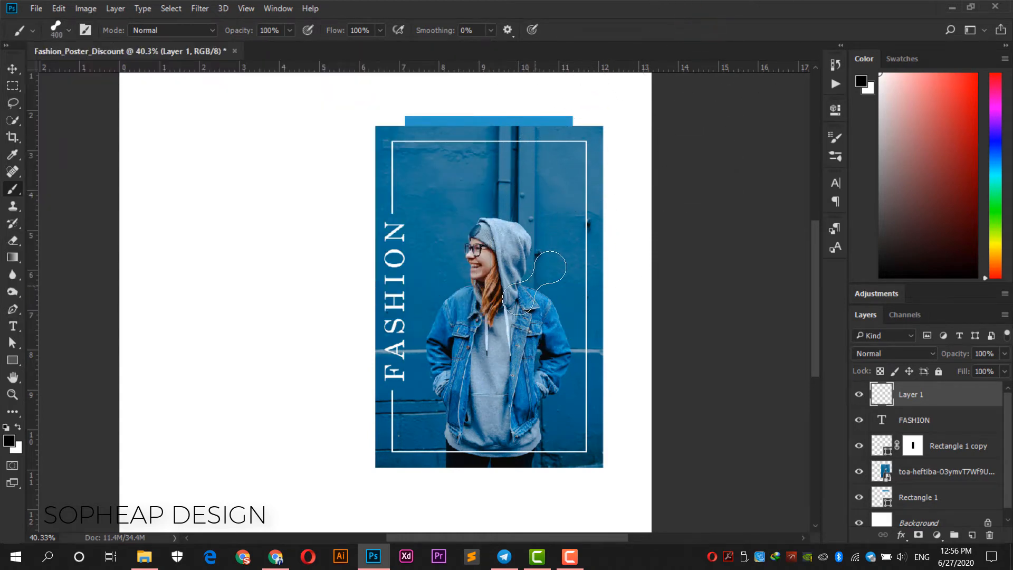
pyautogui.press('[')
pyautogui.press('[')
pyautogui.press('[')
pyautogui.press('[')
pyautogui.press('[')
pyautogui.press('[')
pyautogui.click(17, 427)
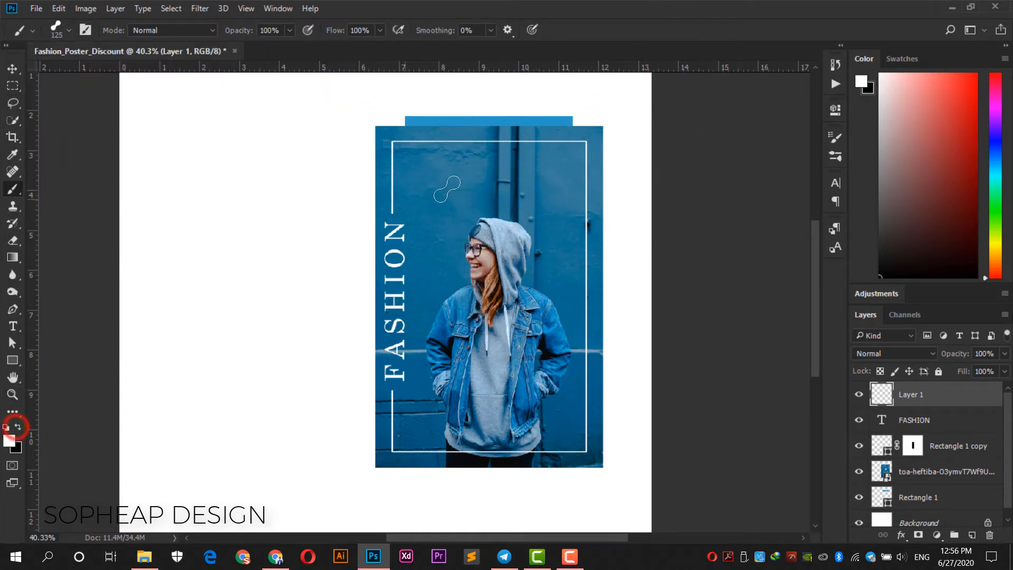
pyautogui.click(562, 165)
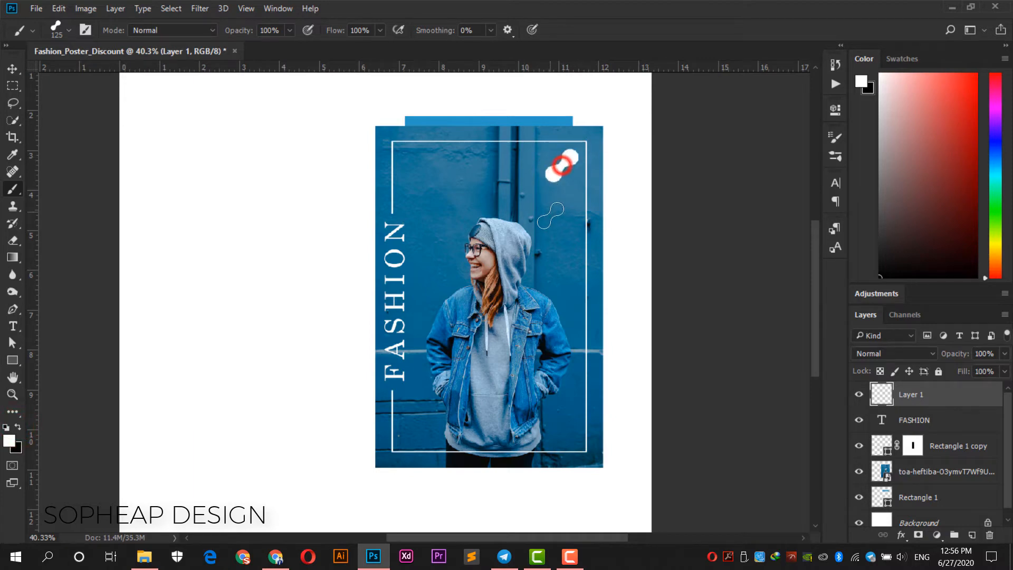
# Try several brushes from the "memphis element vol 2 by freeject" set and choose brush 2, the cross shape.
pyautogui.rightClick(550, 216)
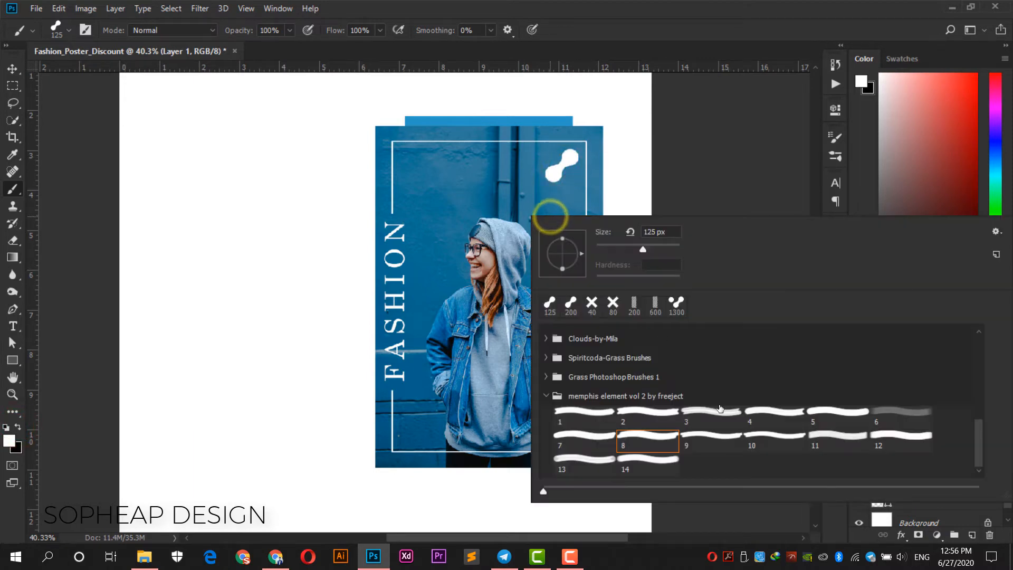
pyautogui.click(718, 413)
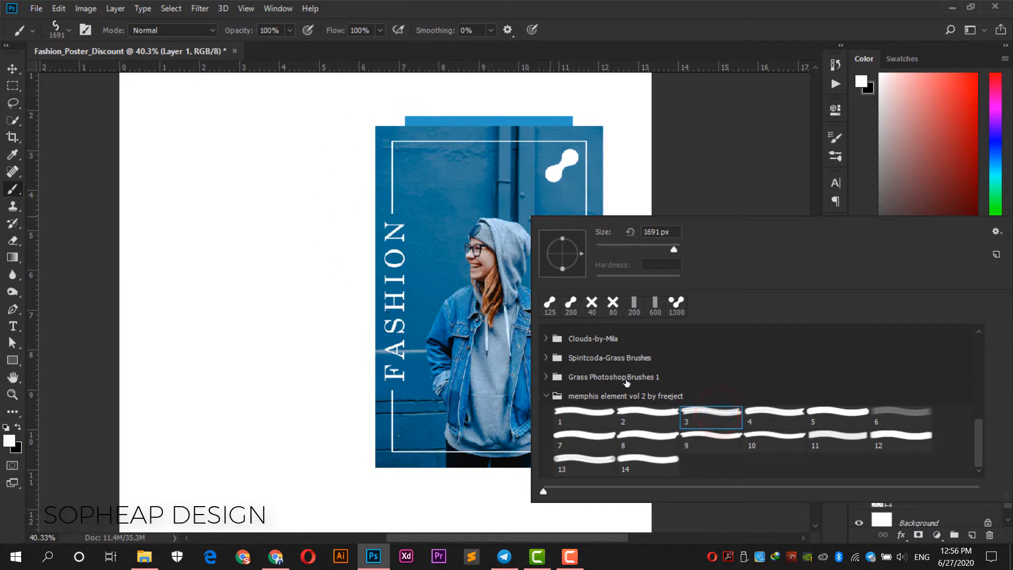
pyautogui.click(631, 407)
pyautogui.click(772, 411)
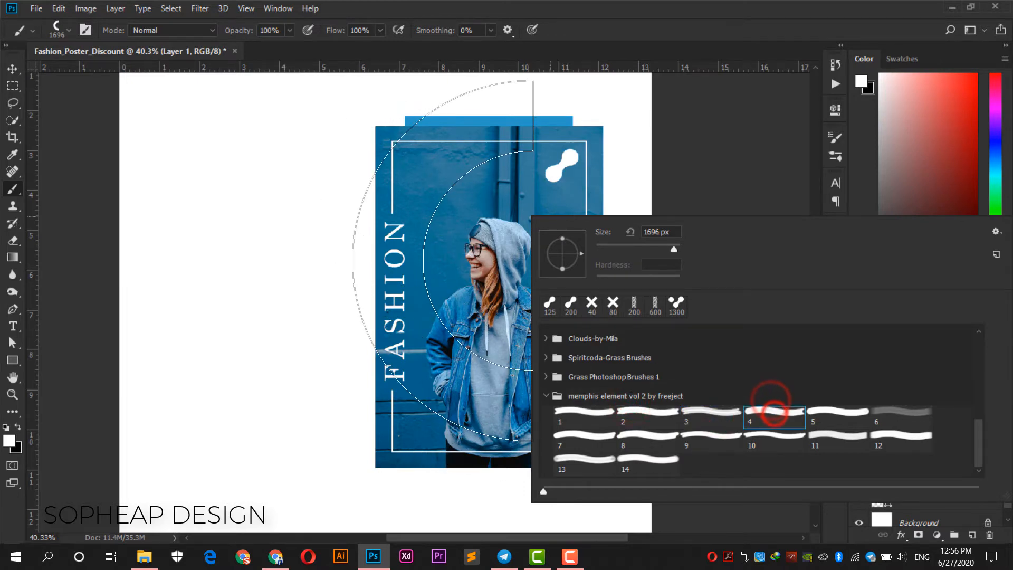
pyautogui.click(820, 410)
pyautogui.click(584, 438)
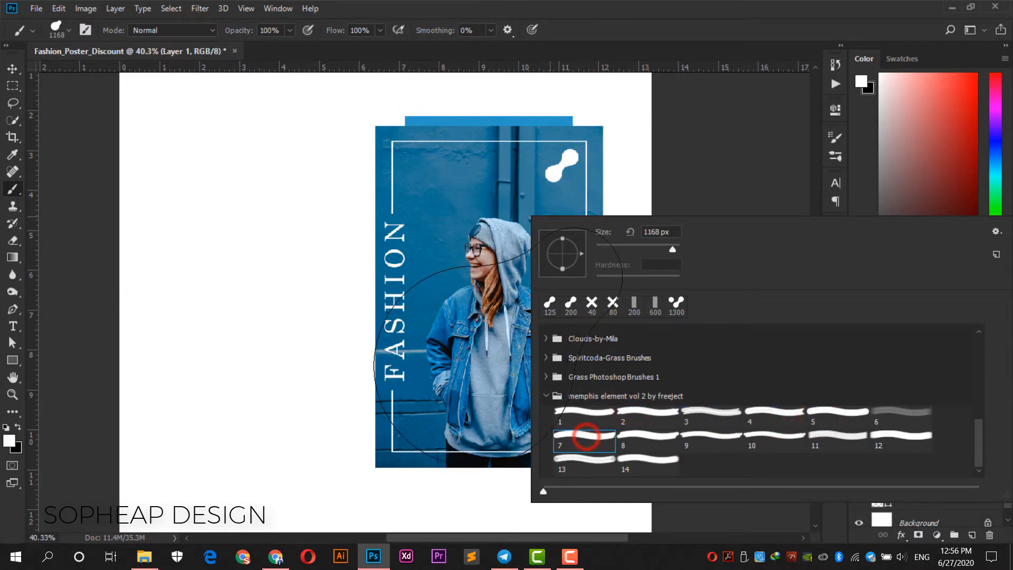
pyautogui.click(561, 411)
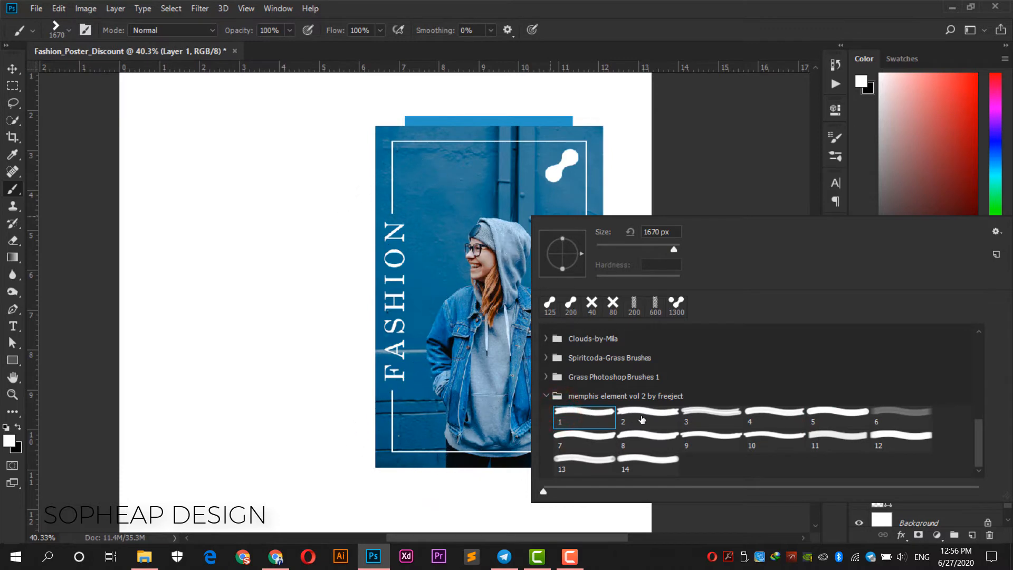
pyautogui.click(639, 414)
pyautogui.click(734, 34)
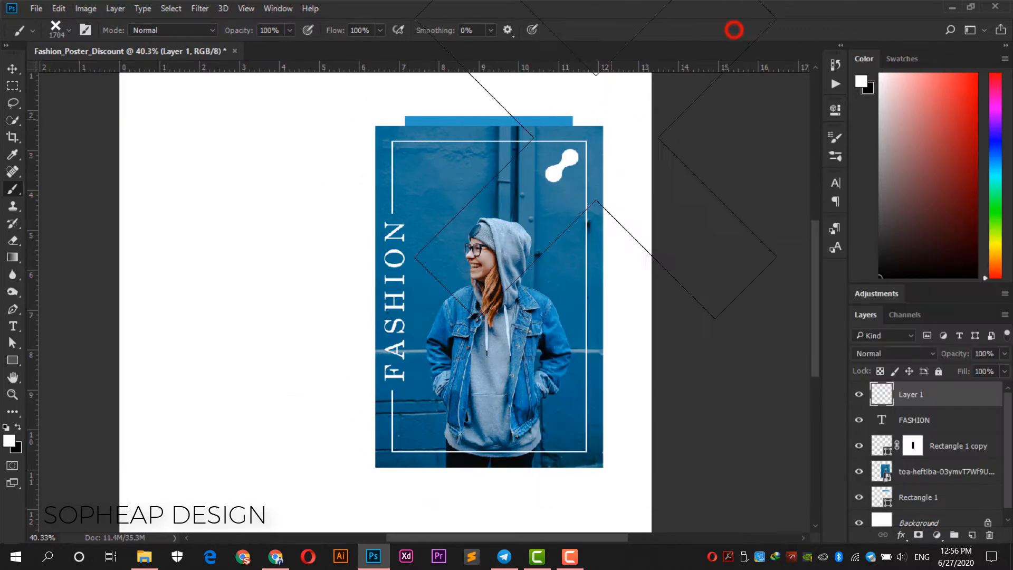
# Shrink the cross brush and stamp a small white cross inside the frame's upper-left corner and a smaller one beside the woman's shoulder.
pyautogui.press(']')
pyautogui.press('[')
pyautogui.press('[')
pyautogui.press('[')
pyautogui.press('[')
pyautogui.press('[')
pyautogui.press('[')
pyautogui.press('[')
pyautogui.press('[')
pyautogui.press('[')
pyautogui.press('[')
pyautogui.press('[')
pyautogui.press('[')
pyautogui.press('[')
pyautogui.press('[')
pyautogui.press('[')
pyautogui.press('[')
pyautogui.press('[')
pyautogui.press('[')
pyautogui.press('[')
pyautogui.press('[')
pyautogui.press('[')
pyautogui.press('[')
pyautogui.press('[')
pyautogui.press('[')
pyautogui.press('[')
pyautogui.press('[')
pyautogui.press('[')
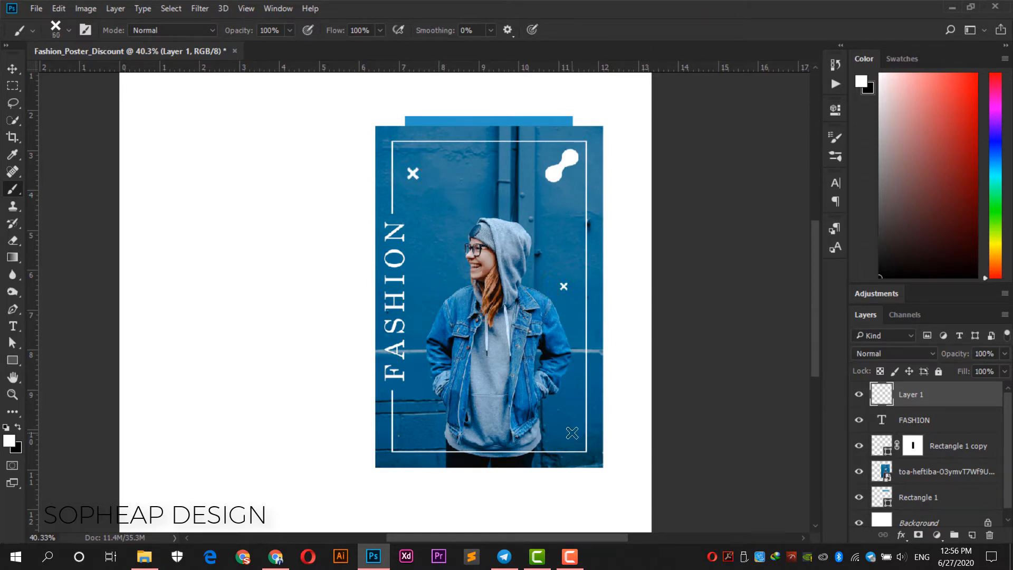
# Stamp a large white cross at 175 px over the frame's lower edge near its right corner and leave the Brush tool.
pyautogui.press(']')
pyautogui.press(']')
pyautogui.press(']')
pyautogui.click(545, 444)
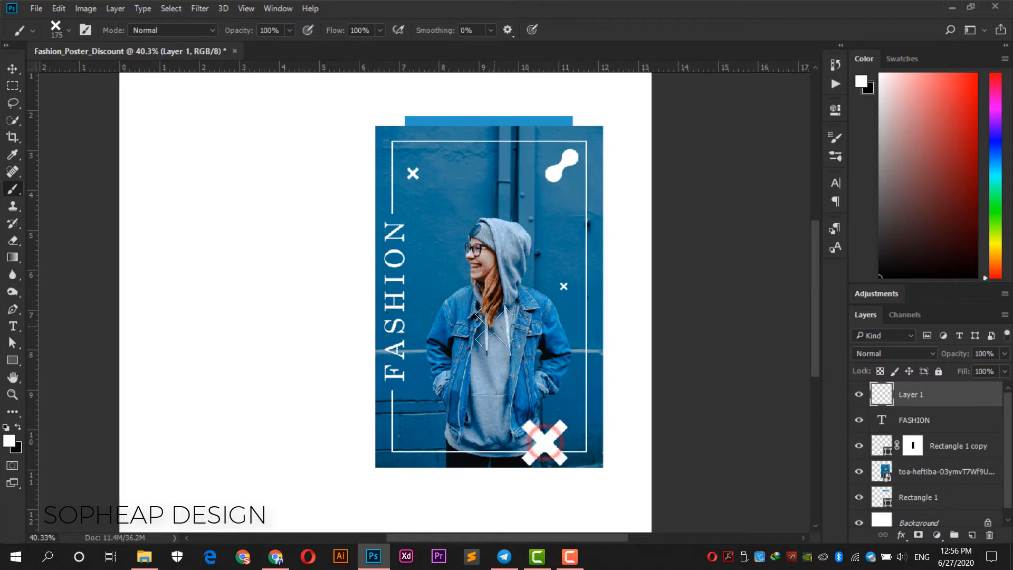
pyautogui.press('v')
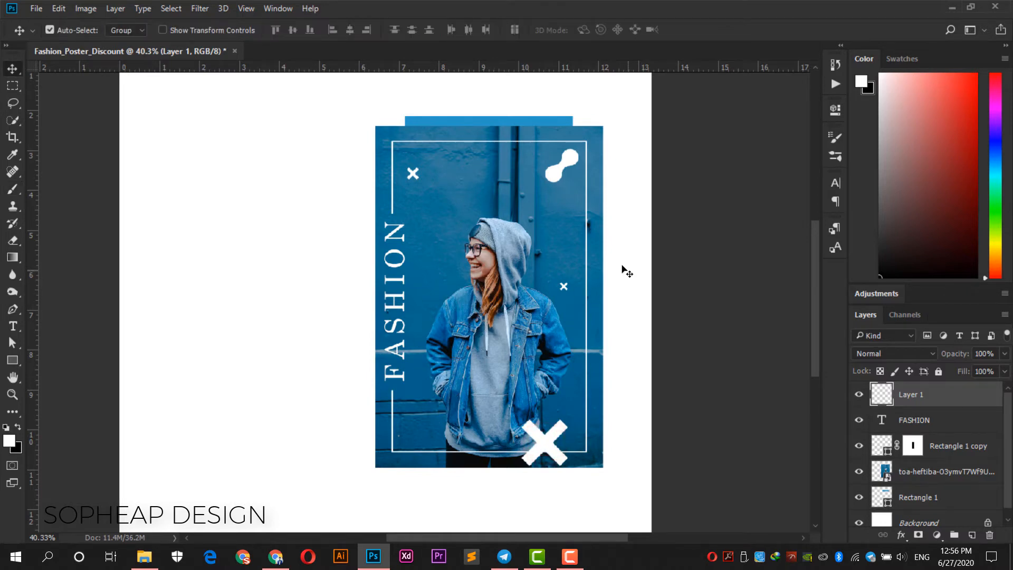
pyautogui.click(639, 210)
# Group all layers from "Layer 1" down to "Rectangle 1" and toggle the group's visibility to check its contents.
pyautogui.click(948, 399)
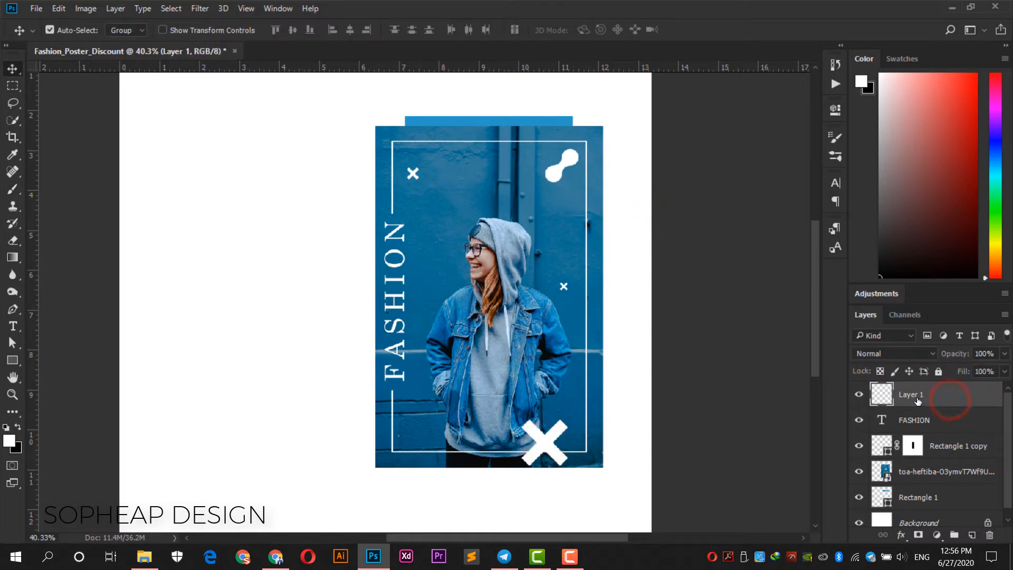
pyautogui.click(953, 497)
pyautogui.click(954, 396)
pyautogui.keyDown('shift'); pyautogui.click(954, 497); pyautogui.keyUp('shift')
pyautogui.click(955, 535)
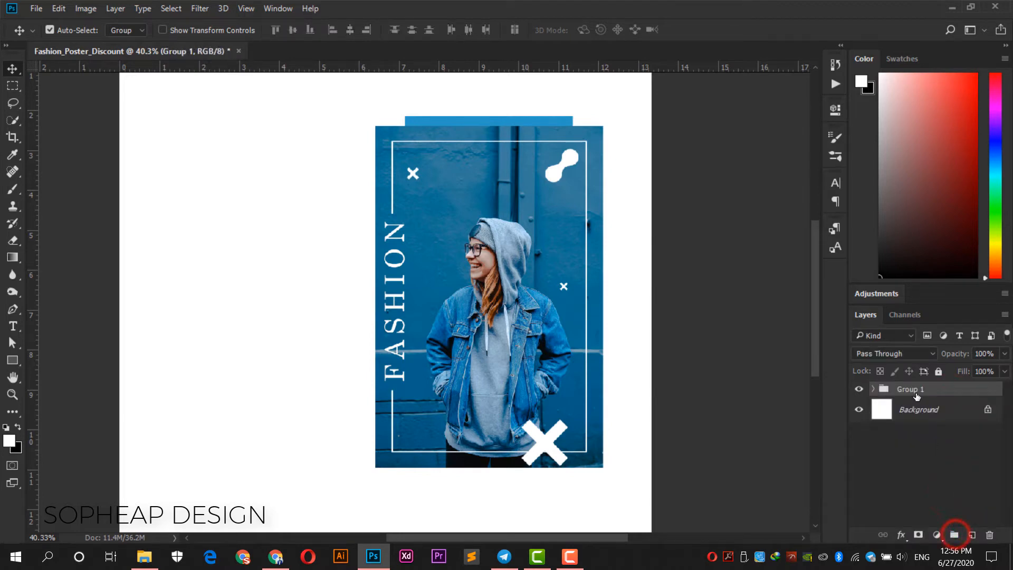
pyautogui.click(859, 389)
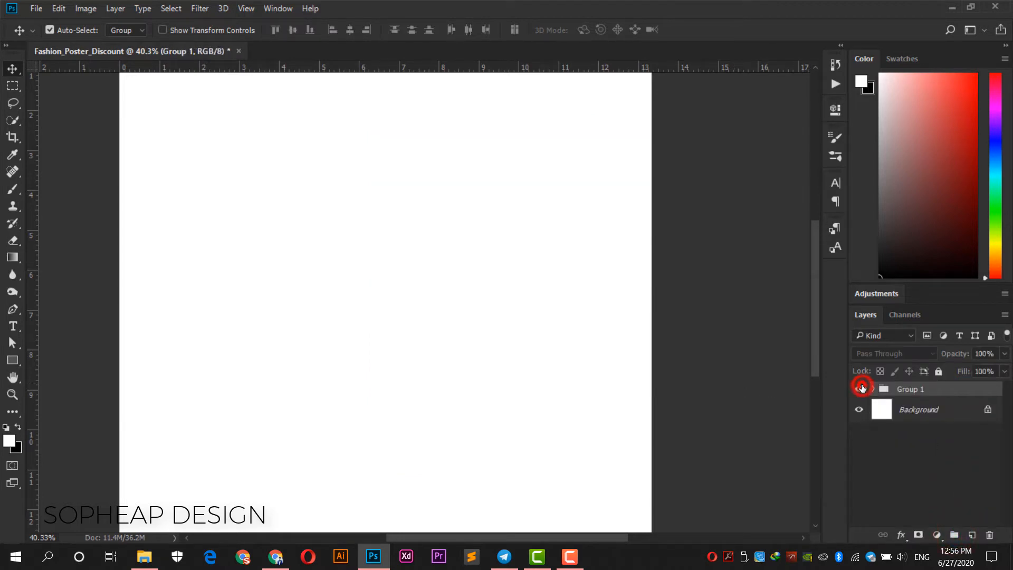
pyautogui.click(859, 389)
# Draw a 637 x 127 px rectangle over the blue strip above the photo and give it a gradient fill.
pyautogui.scroll(2, 545, 350)
pyautogui.scroll(-2, 545, 349)
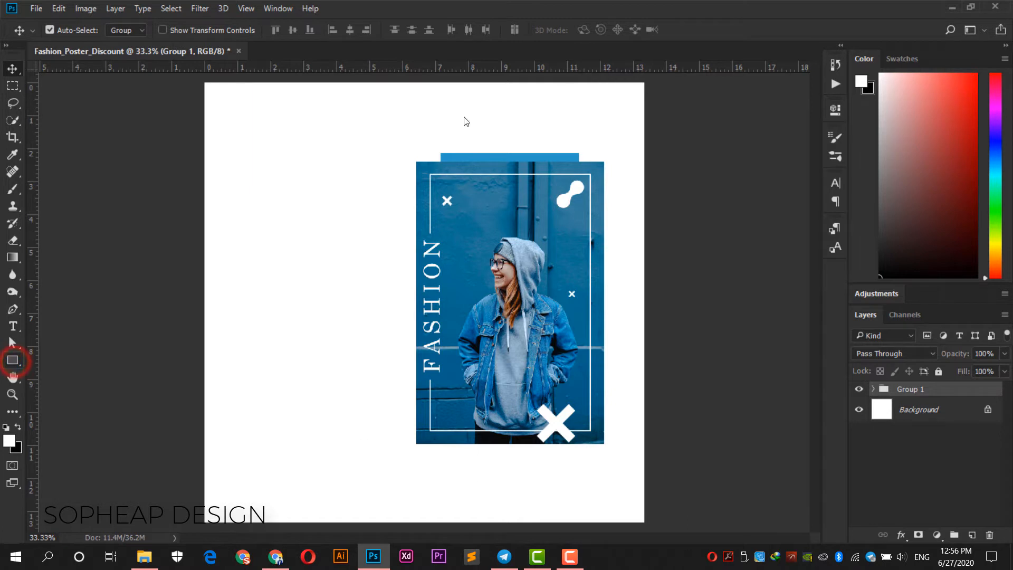
pyautogui.press('u')
pyautogui.moveTo(439, 153); pyautogui.dragTo(580, 181)
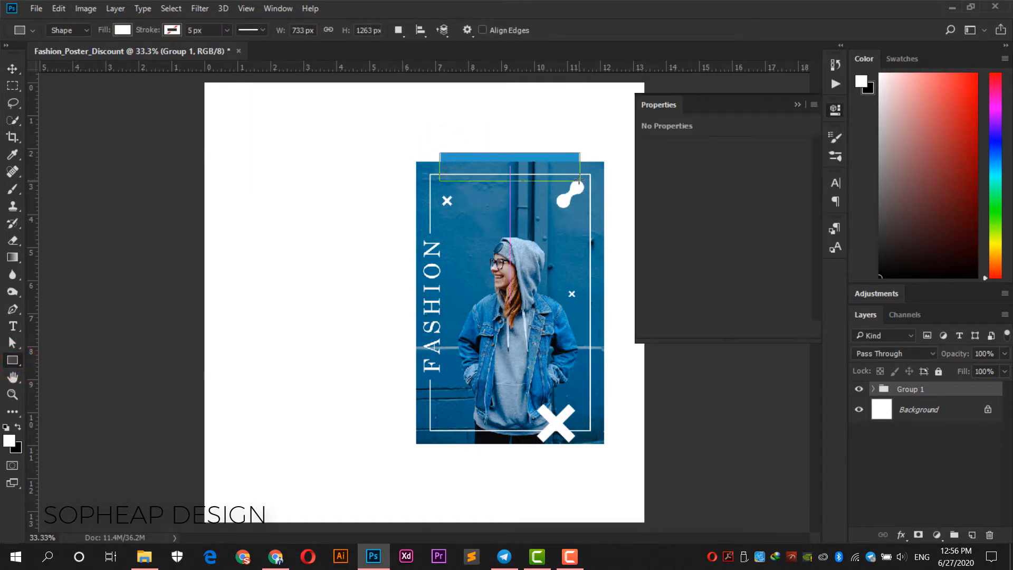
pyautogui.click(122, 30)
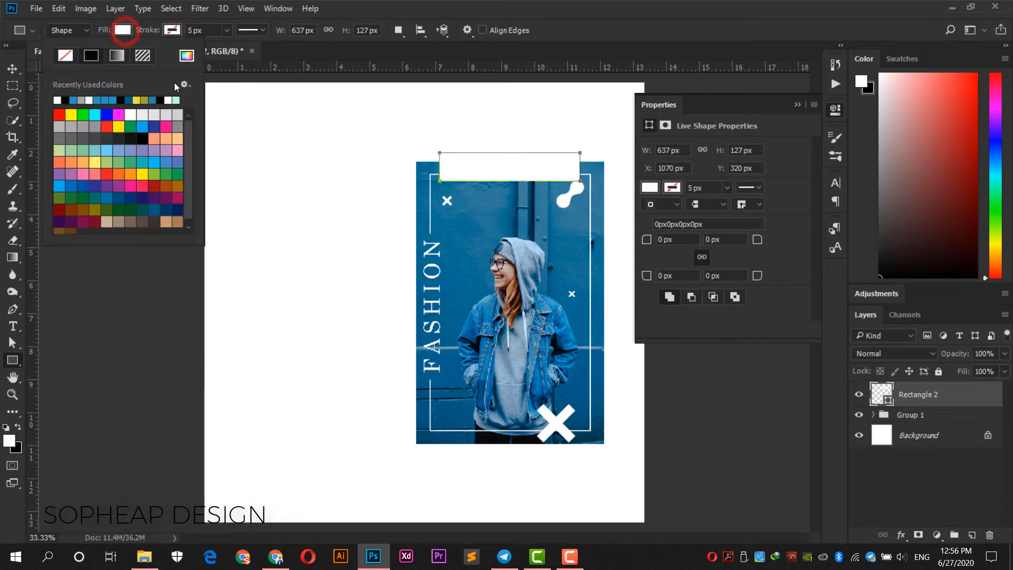
pyautogui.click(117, 55)
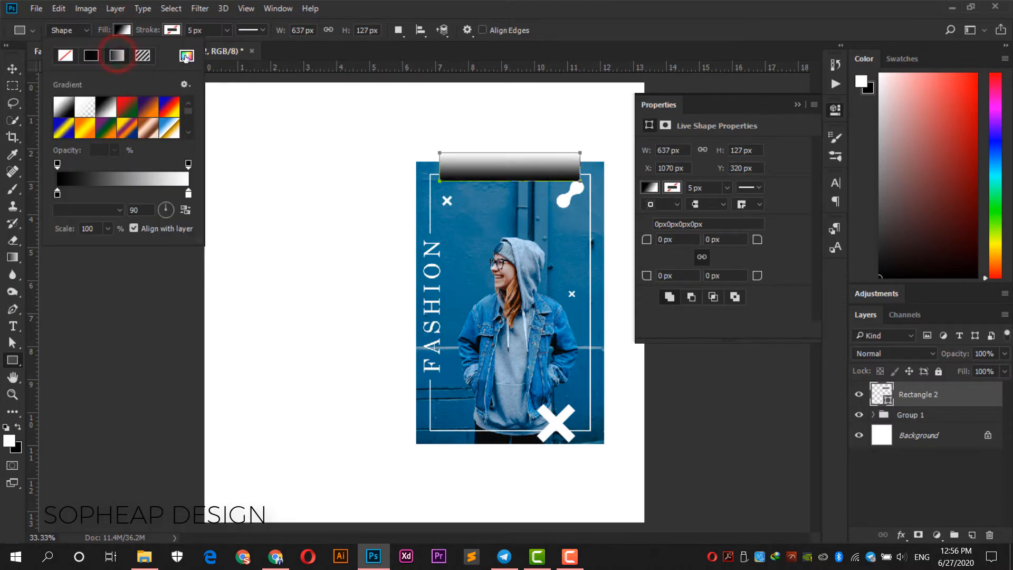
# Set the gradient's black color stop to dark blue 005074, starting from a color sampled from the photo.
pyautogui.click(148, 182)
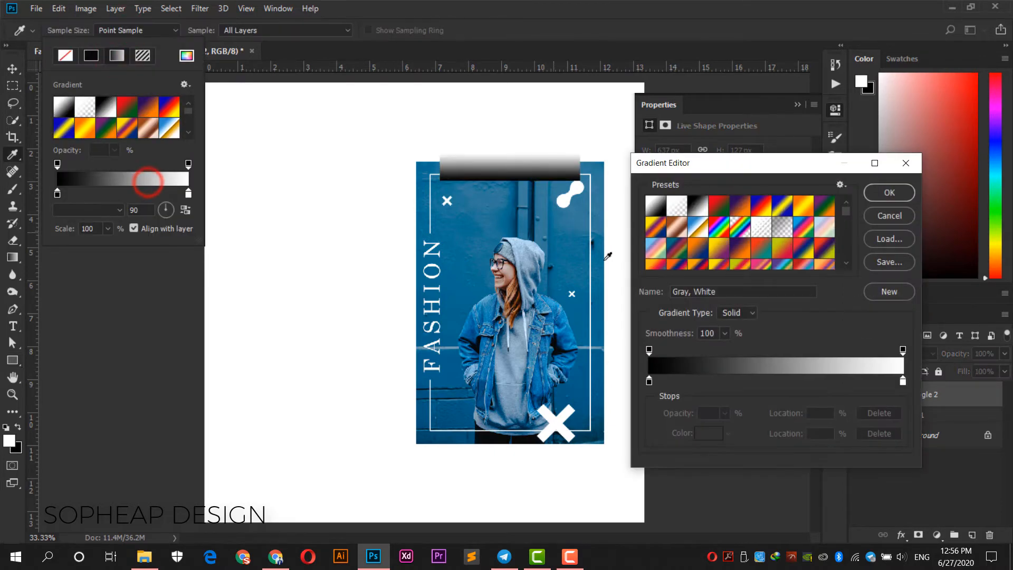
pyautogui.click(649, 380)
pyautogui.click(709, 433)
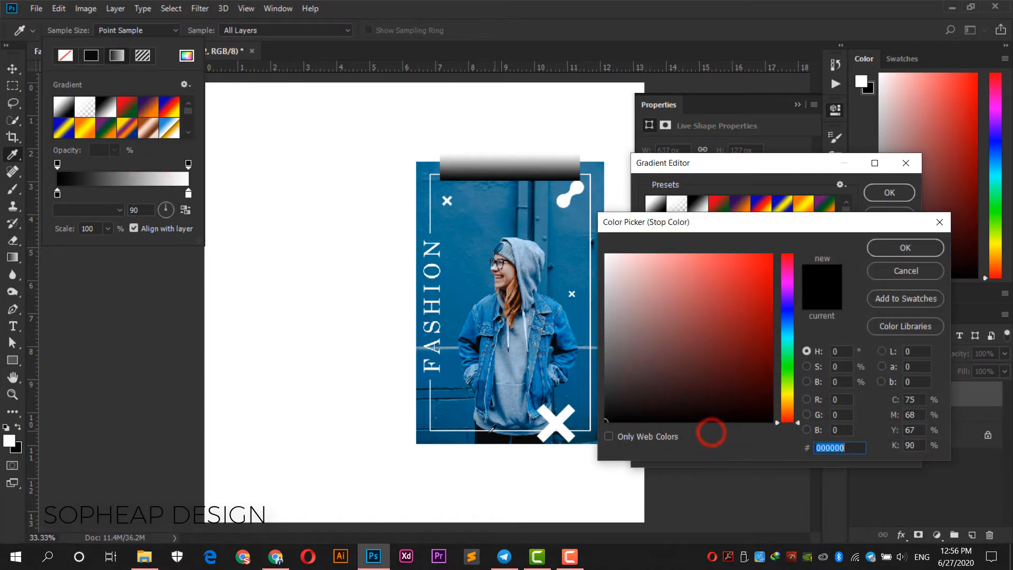
pyautogui.click(460, 420)
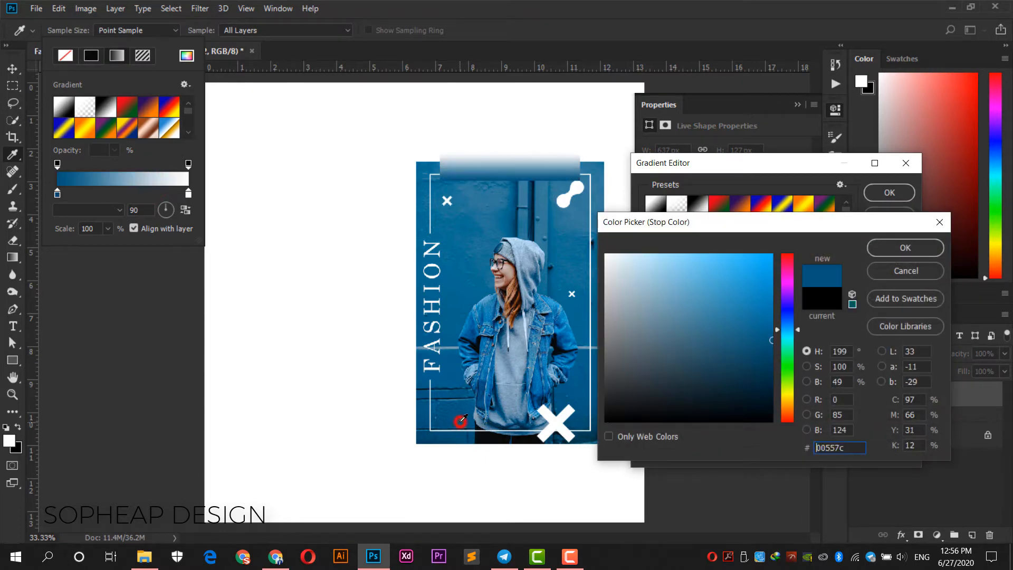
pyautogui.click(772, 345)
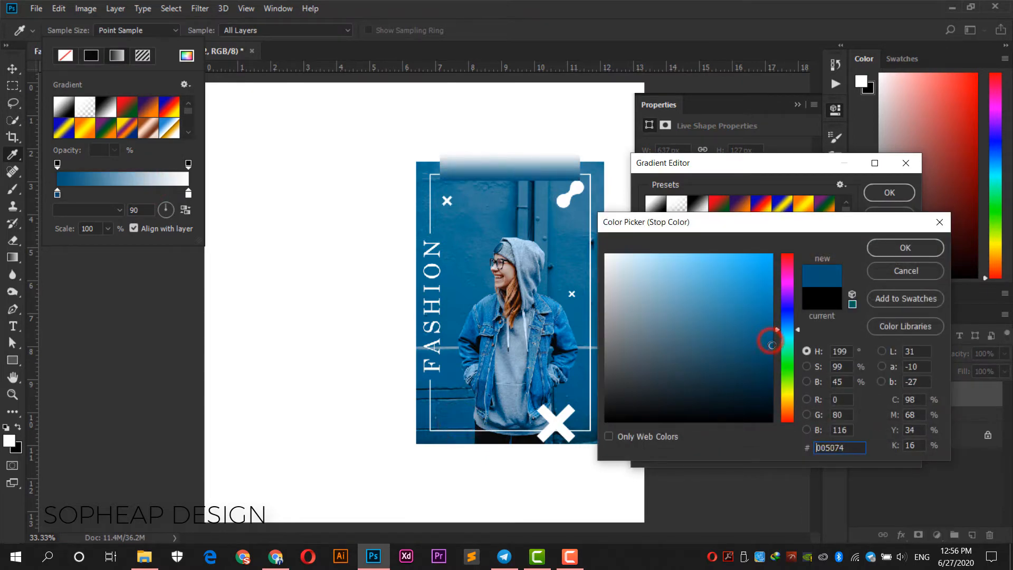
pyautogui.click(906, 251)
# Set the gradient's white color stop to a bright blue, starting from a color sampled at the photo's upper-right corner.
pyautogui.click(903, 381)
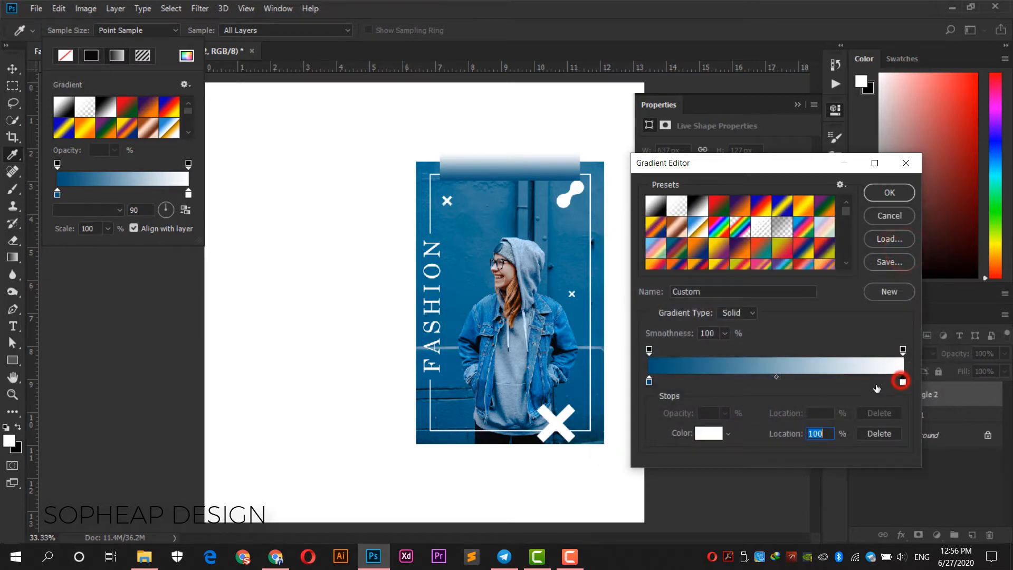
pyautogui.click(708, 433)
pyautogui.click(596, 166)
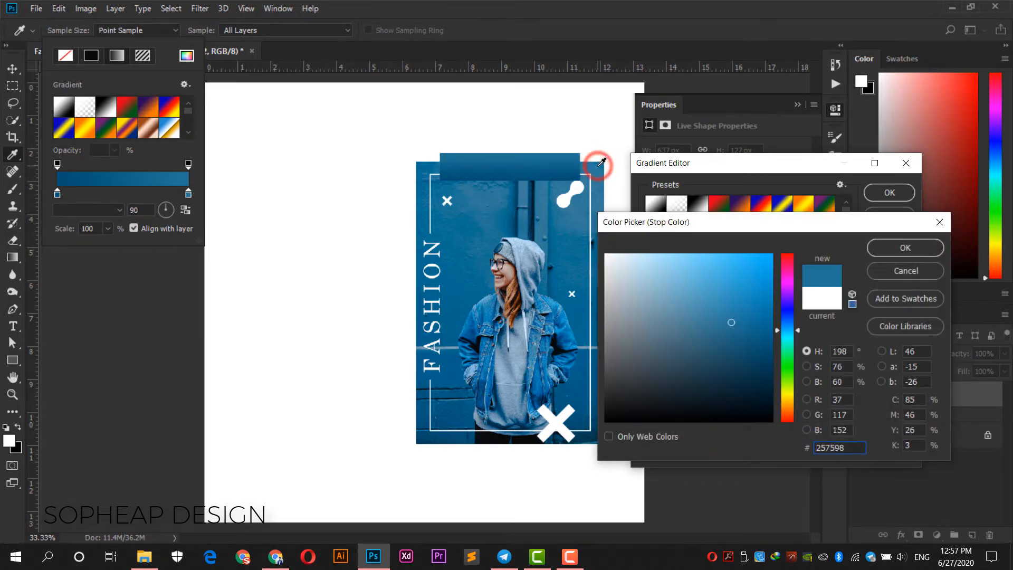
pyautogui.moveTo(738, 323)
pyautogui.mouseDown()
pyautogui.moveTo(742, 280)
pyautogui.moveTo(748, 271)
pyautogui.moveTo(758, 277)
pyautogui.mouseUp()
pyautogui.click(903, 250)
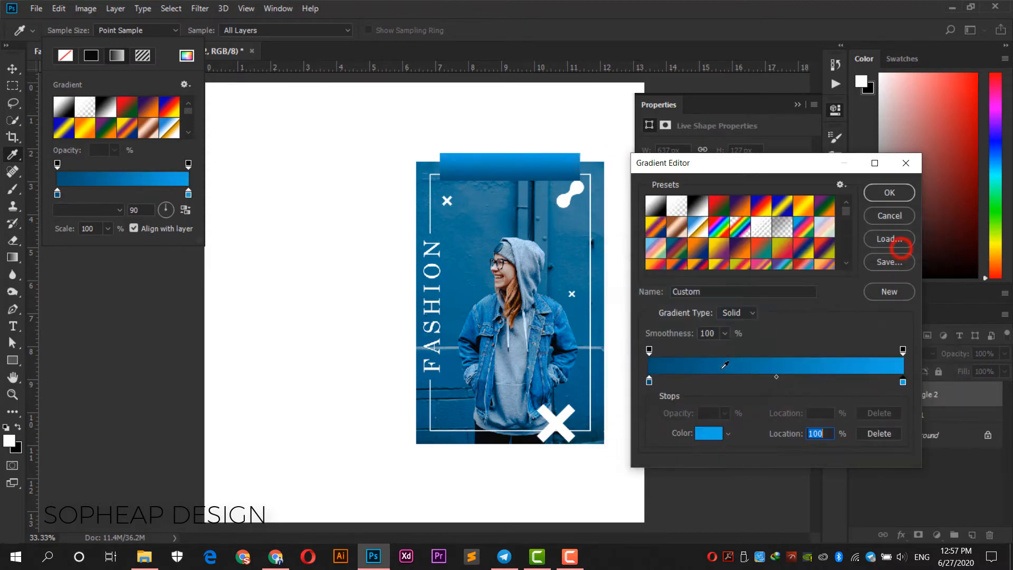
# Lighten the gradient's dark blue color stop slightly and apply the gradient to the rectangle.
pyautogui.click(649, 382)
pyautogui.doubleClick(650, 382)
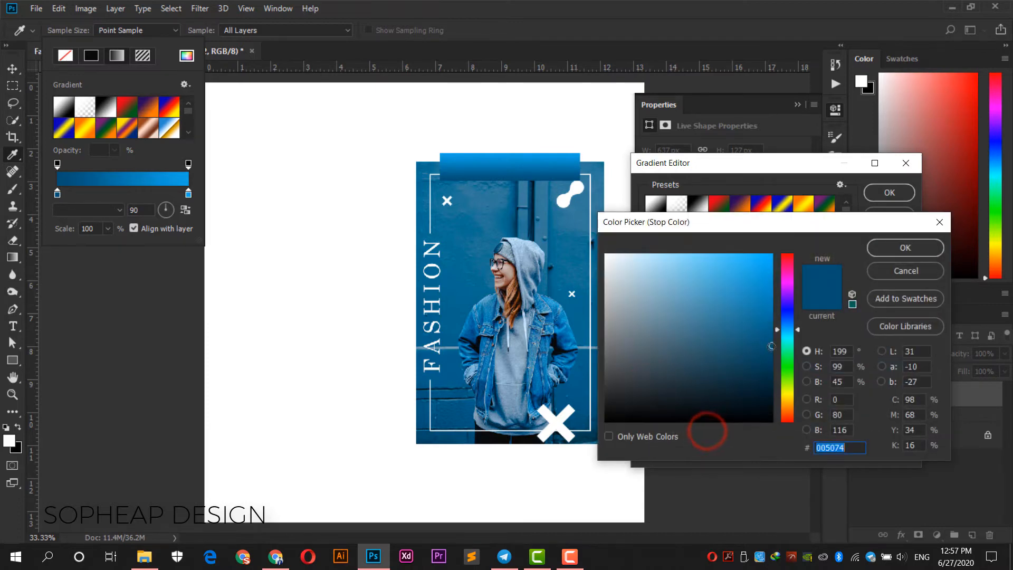
pyautogui.click(771, 331)
pyautogui.click(881, 251)
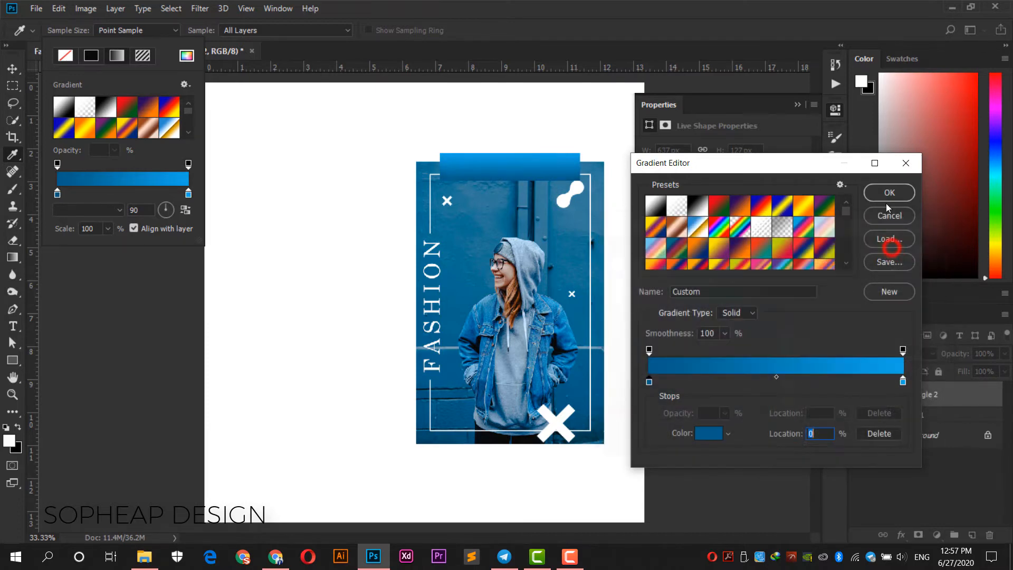
pyautogui.click(889, 193)
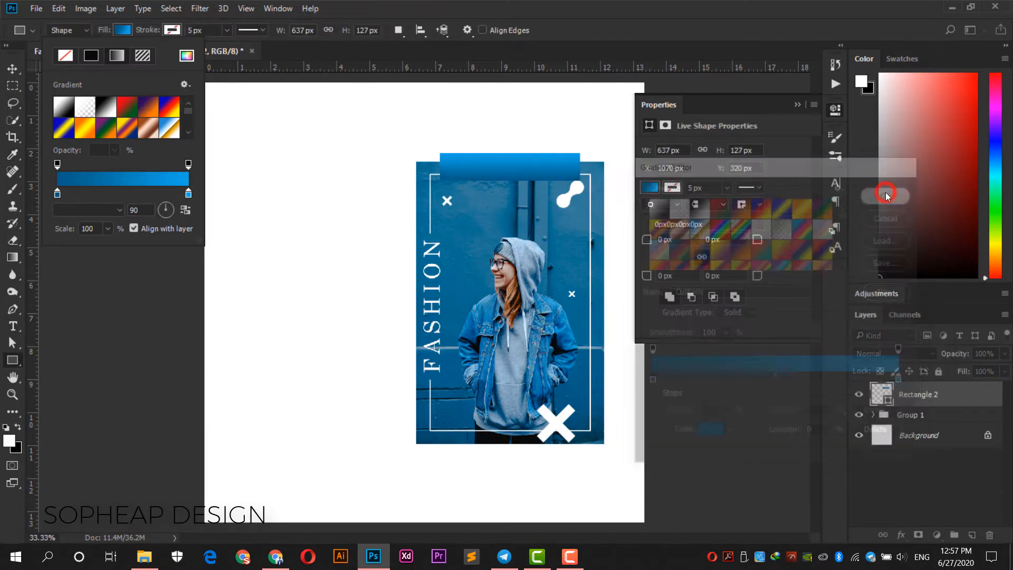
# Move the gradient rectangle straight down to just below the photo, at X 1070 px and Y 1658 px.
pyautogui.click(12, 68)
pyautogui.moveTo(569, 186); pyautogui.dragTo(559, 465)
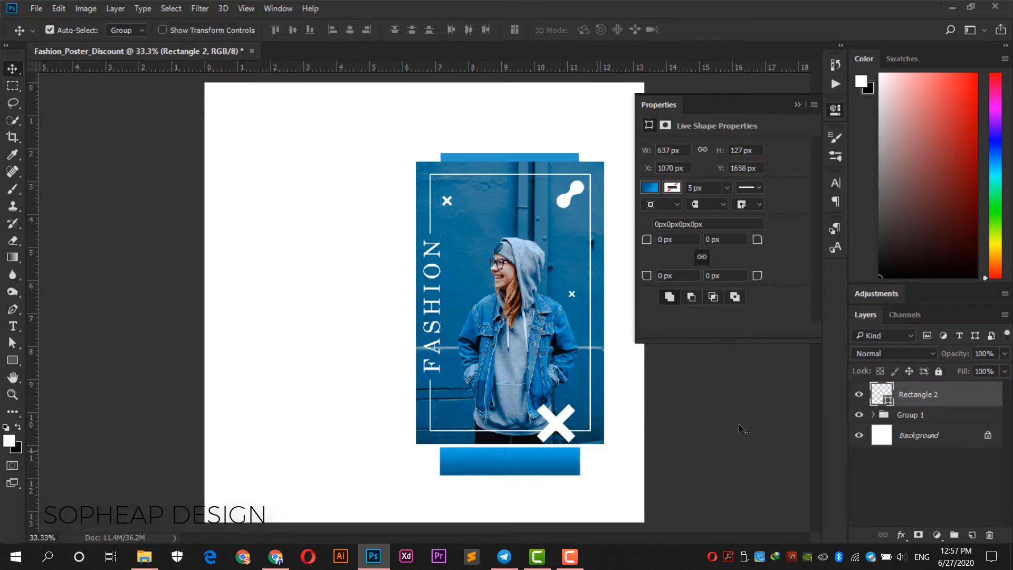
# Add the text "SHOP NOW" in white 48 pt Century Schoolbook beside the gradient rectangle.
pyautogui.click(13, 327)
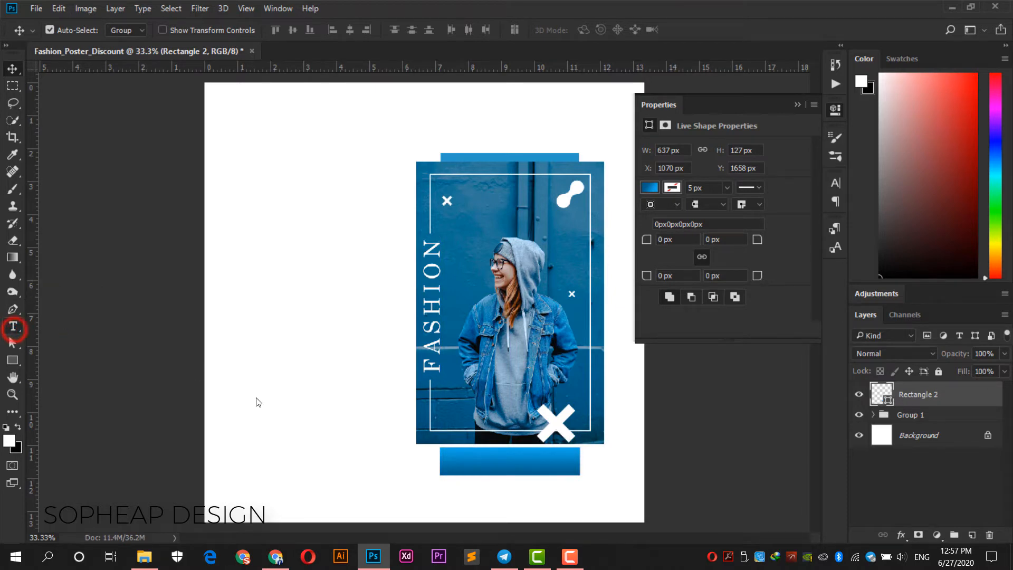
pyautogui.click(330, 460)
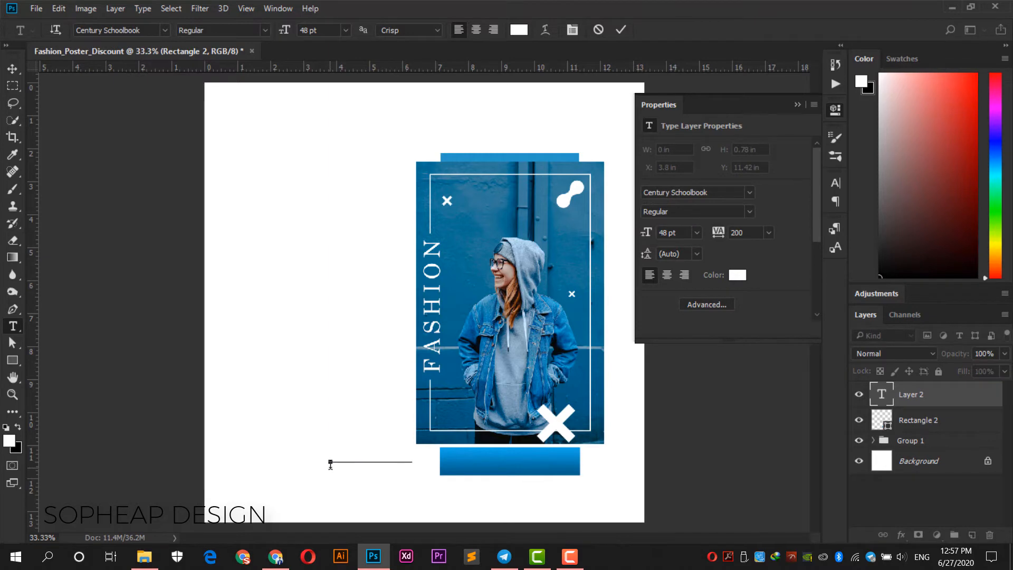
pyautogui.click(20, 69)
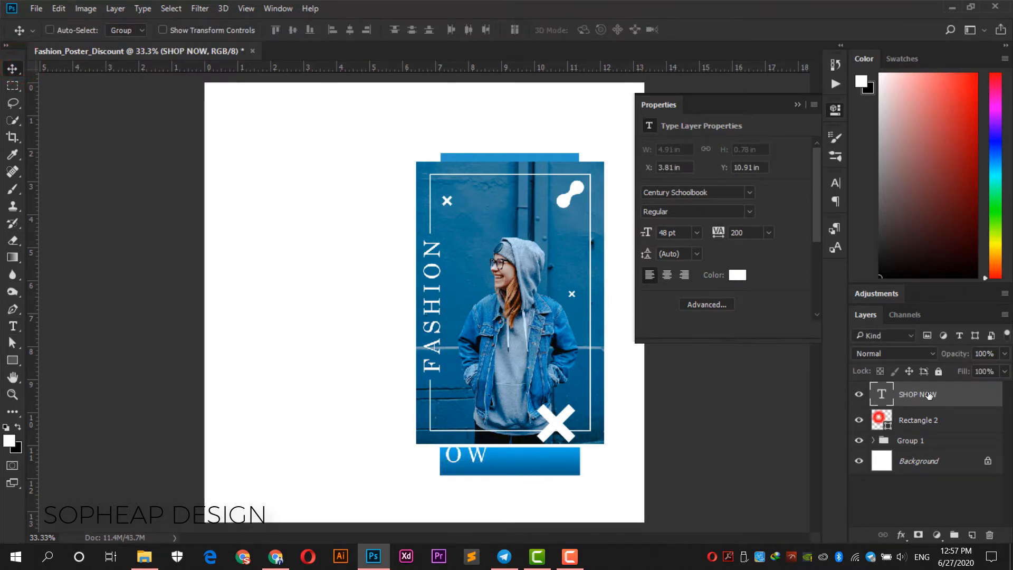
# Center the "SHOP NOW" text horizontally and vertically on the gradient rectangle using its outline as a selection, and clear the selection.
pyautogui.click(958, 391)
pyautogui.click(350, 29)
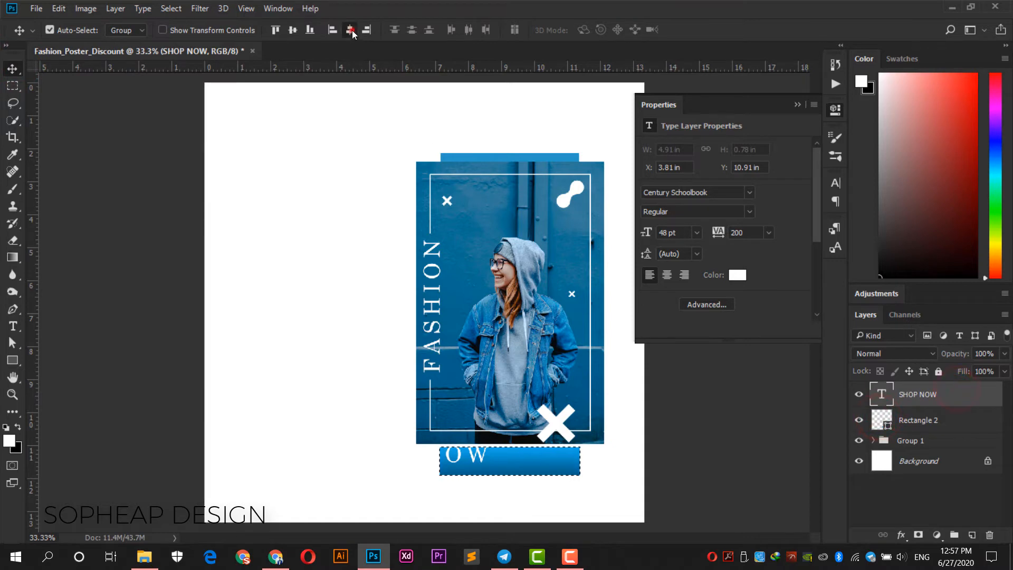
pyautogui.click(293, 30)
pyautogui.click(170, 8)
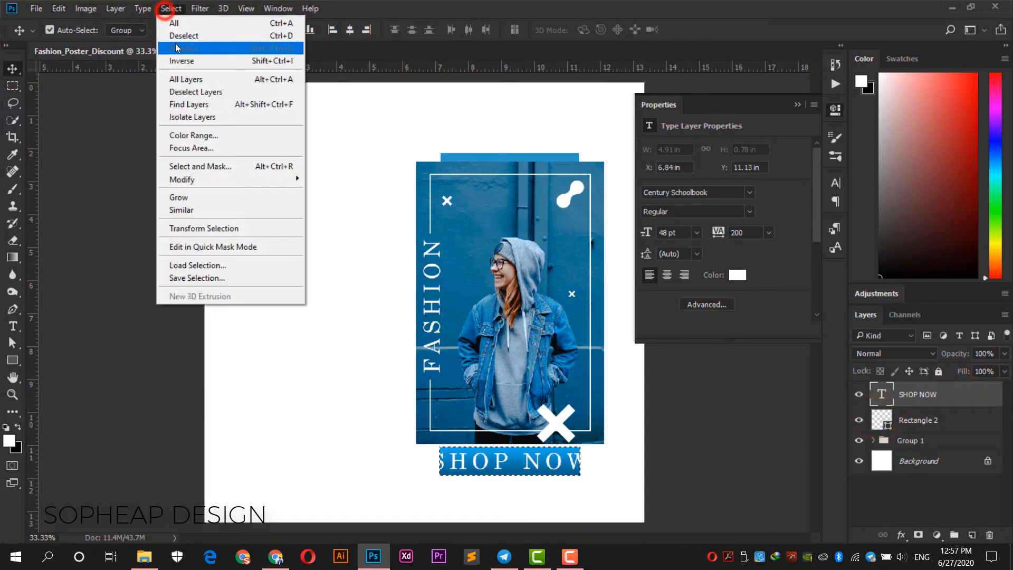
pyautogui.click(256, 35)
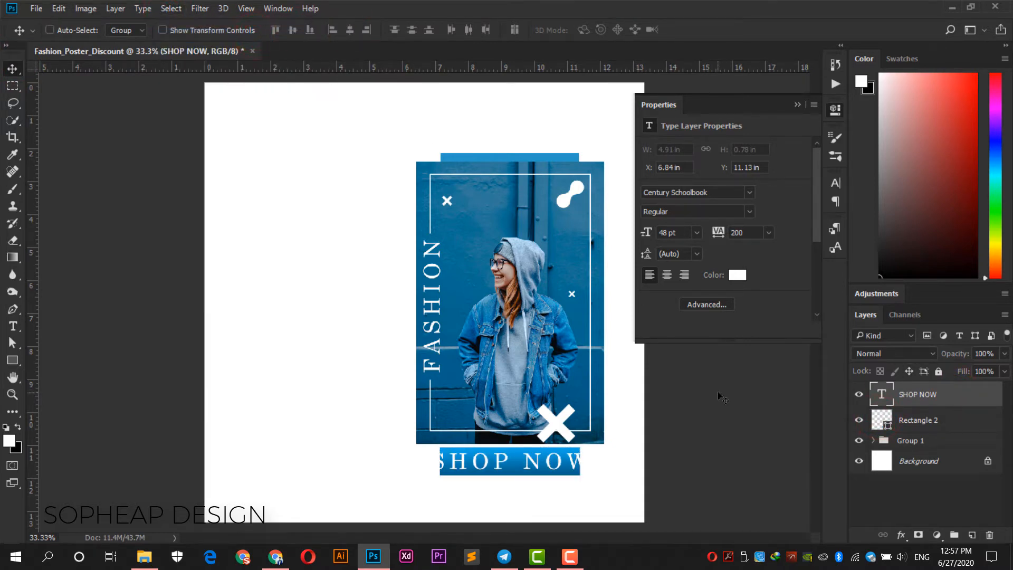
# Scale the "SHOP NOW" text proportionally to about 71% so it fits inside the gradient rectangle.
pyautogui.hotkey('ctrl', 't')
pyautogui.moveTo(593, 450); pyautogui.dragTo(572, 454)
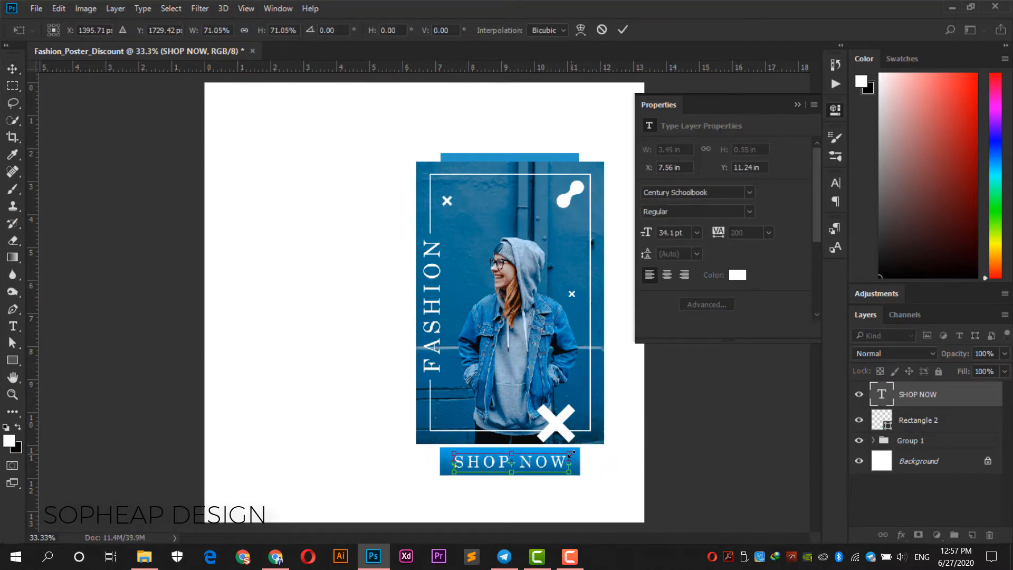
pyautogui.press('Return')
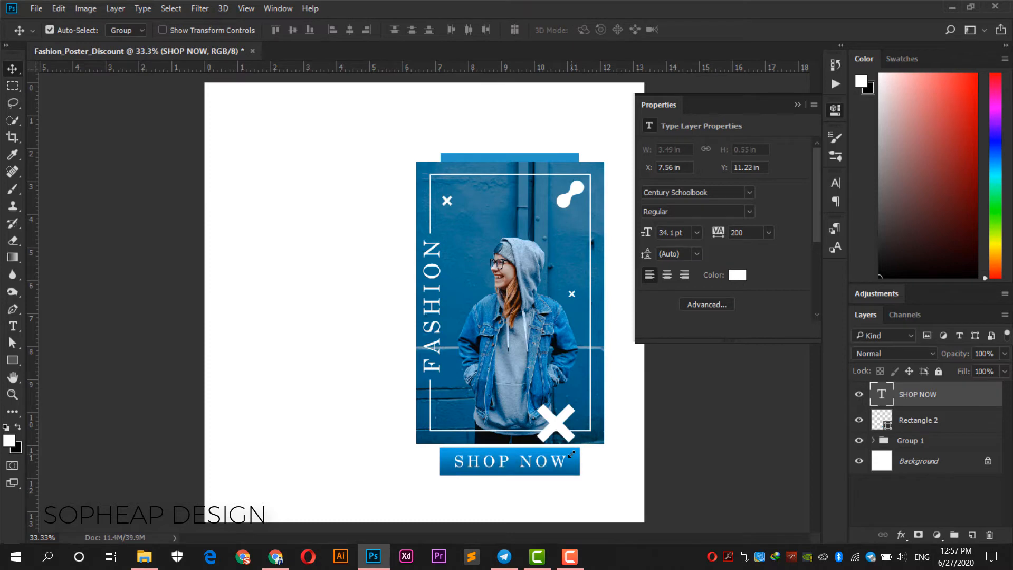
# Group the "SHOP NOW" text and the gradient rectangle layers, name the group "button", and clear the layer selection.
pyautogui.keyDown('ctrl'); pyautogui.click(948, 421); pyautogui.keyUp('ctrl')
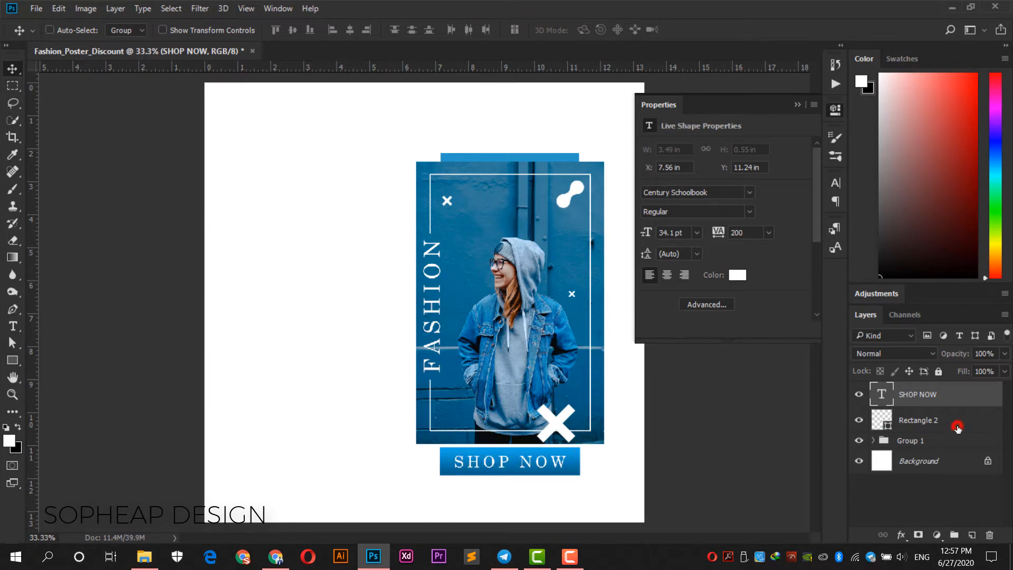
pyautogui.click(959, 534)
pyautogui.doubleClick(908, 391)
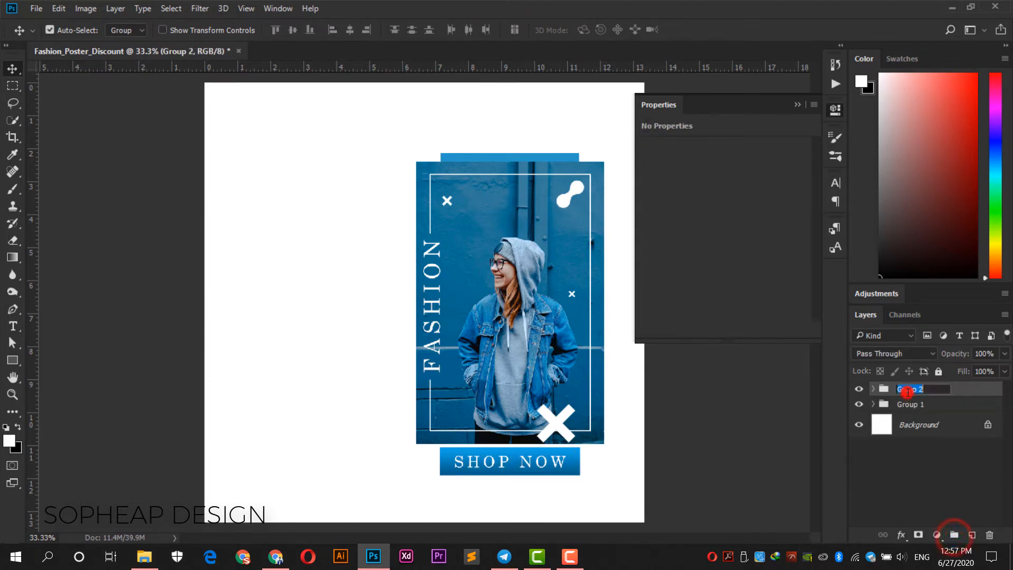
pyautogui.write('button')
pyautogui.press('Return')
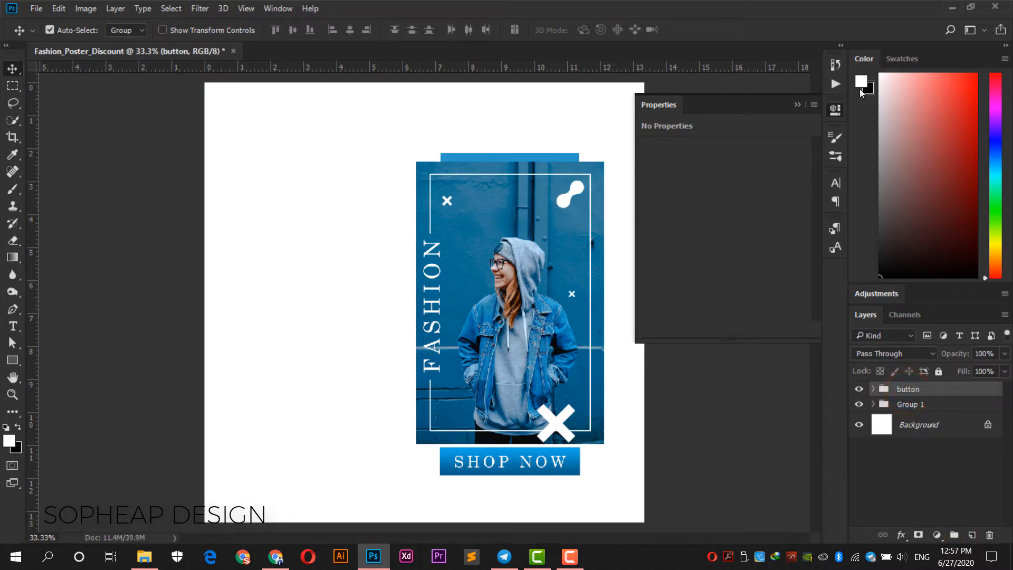
pyautogui.click(834, 110)
pyautogui.click(747, 208)
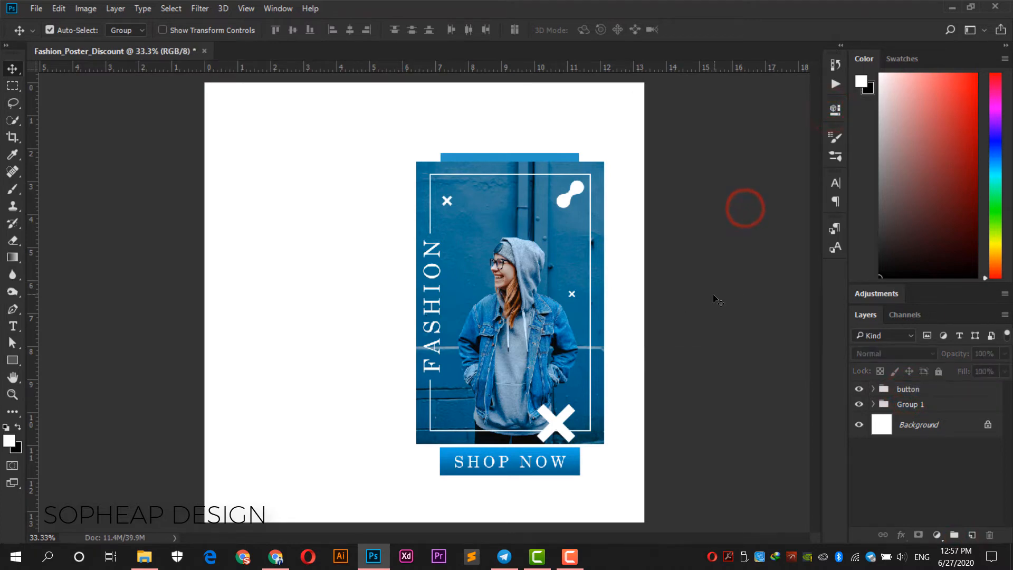
pyautogui.scroll(-1, 713, 294)
pyautogui.scroll(1, 713, 293)
pyautogui.scroll(-1, 713, 293)
pyautogui.click(668, 270)
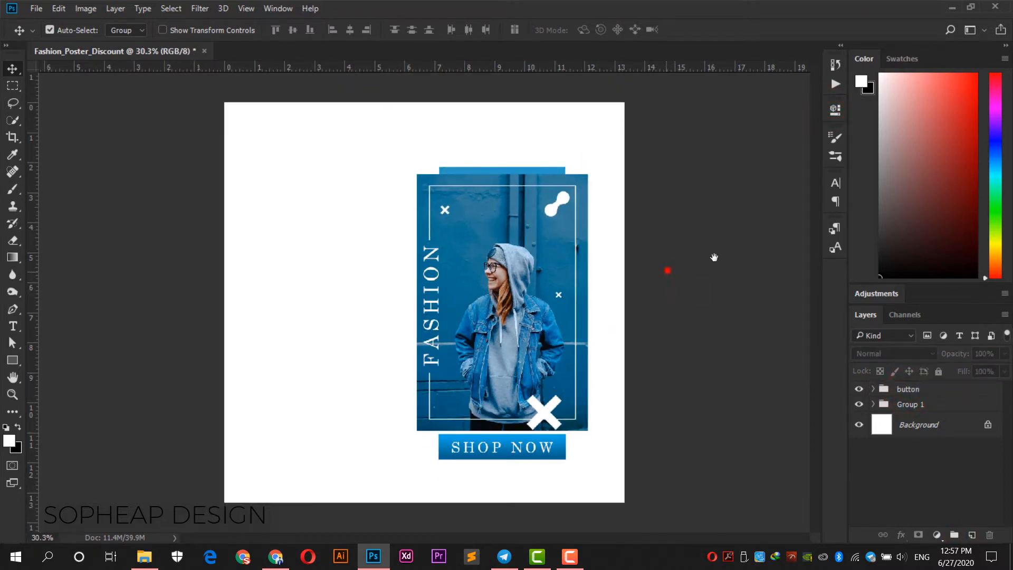
pyautogui.scroll(1, 254, 306)
pyautogui.click(269, 295)
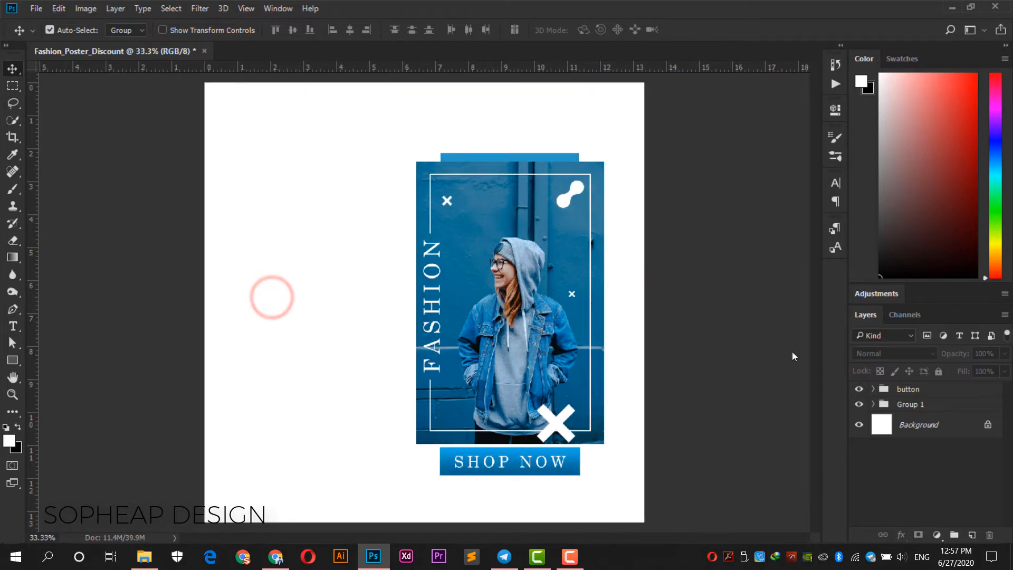
# Add the text "50" at 60 pt in the empty area beside the photo, using the blue sampled from the strip above the photo.
pyautogui.click(14, 326)
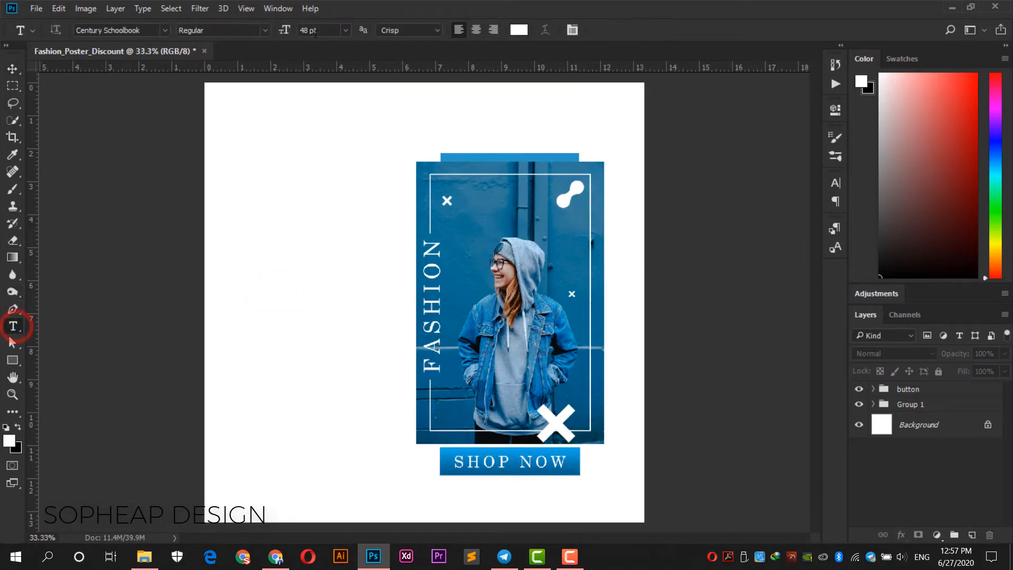
pyautogui.click(517, 30)
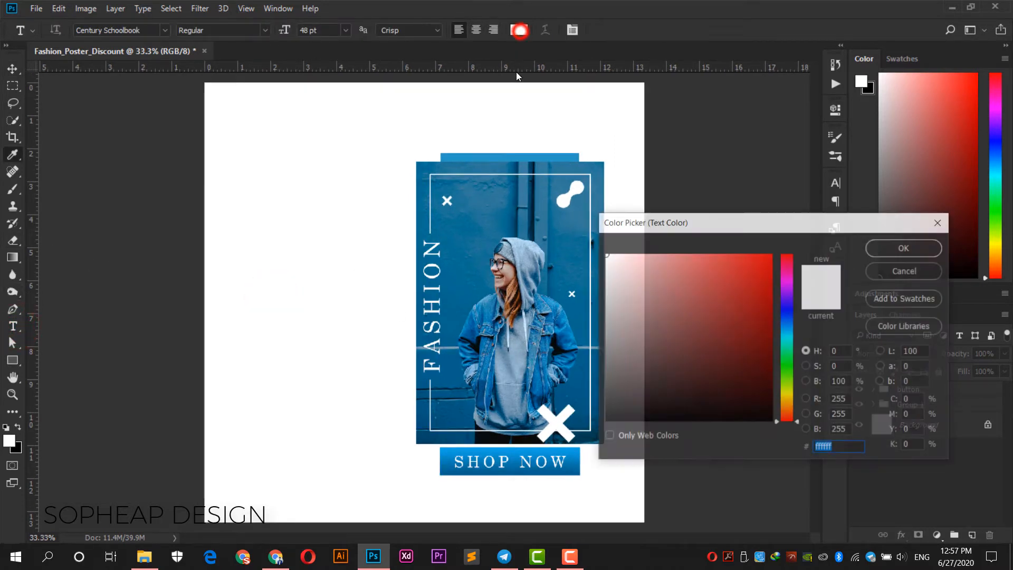
pyautogui.click(545, 153)
pyautogui.click(891, 248)
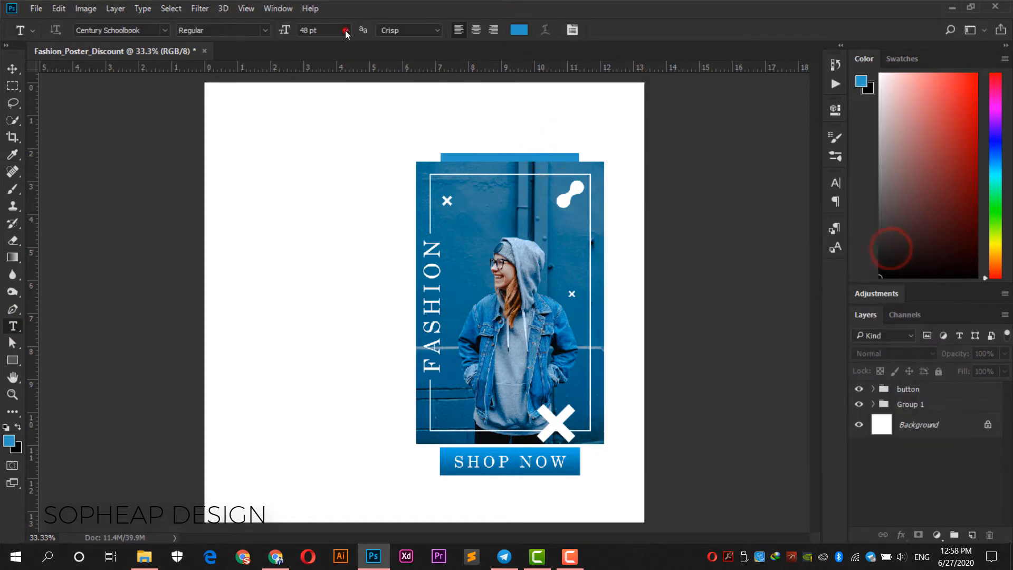
pyautogui.click(346, 31)
pyautogui.click(339, 252)
pyautogui.click(276, 250)
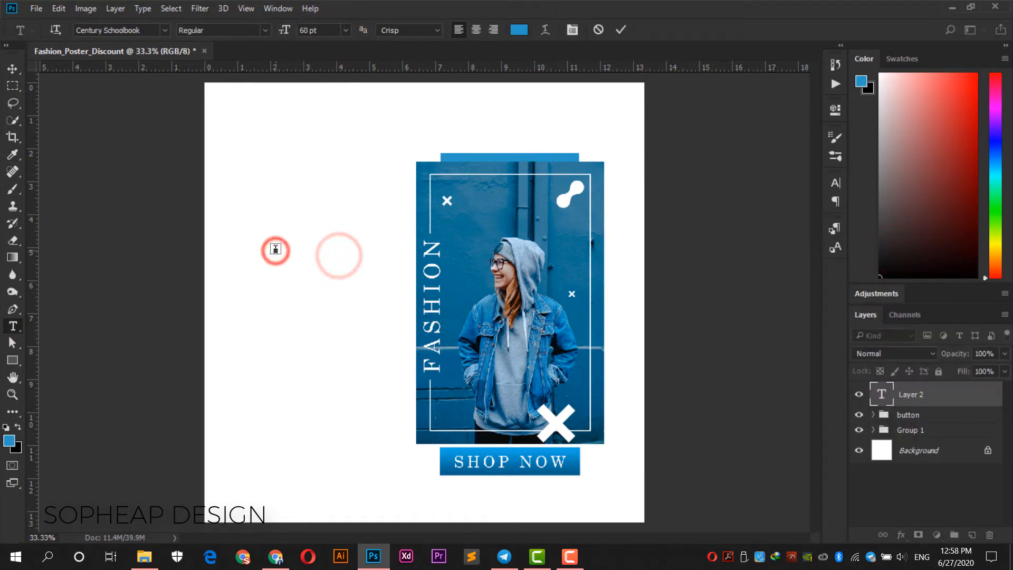
pyautogui.write('50')
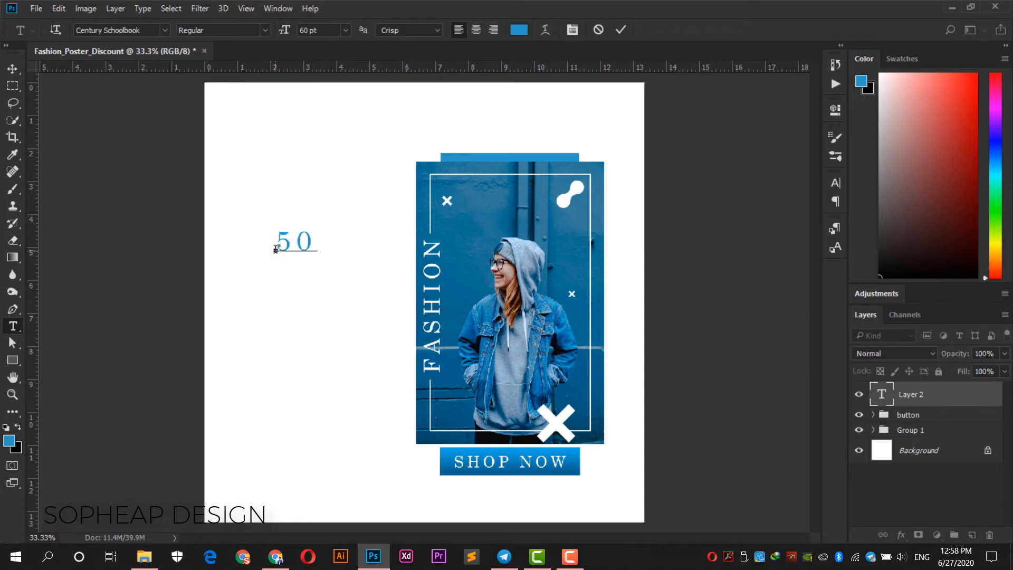
# Set the tracking of the "50" text to -10.
pyautogui.moveTo(275, 249); pyautogui.dragTo(358, 244)
pyautogui.click(835, 183)
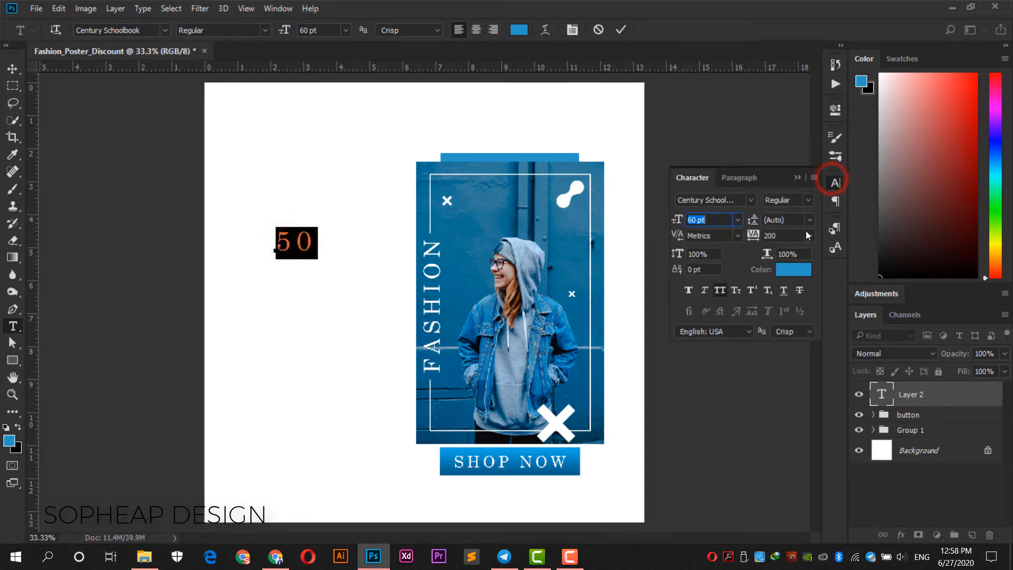
pyautogui.click(807, 235)
pyautogui.click(800, 308)
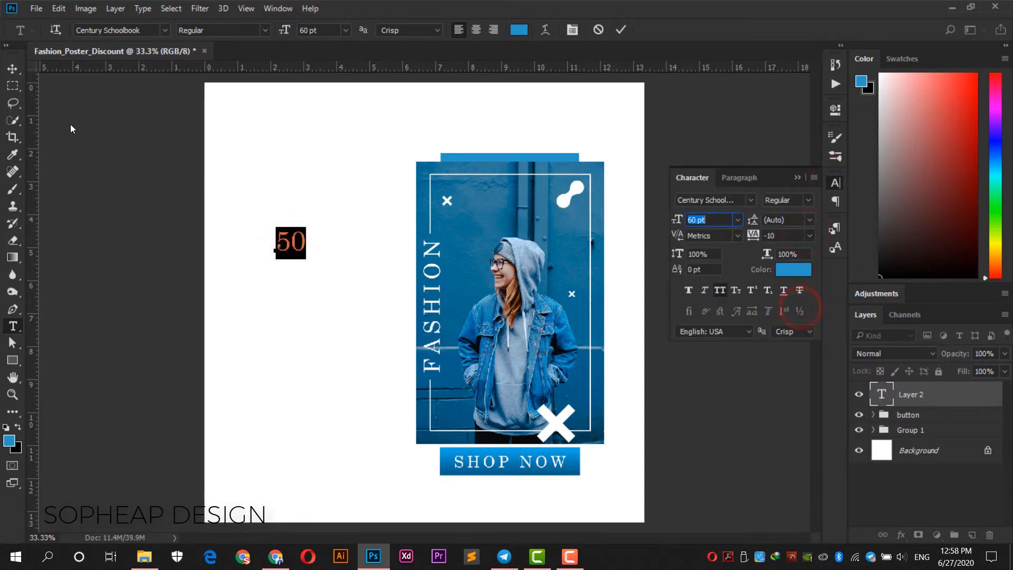
# Scale the "50" text proportionally to about 410% and move it down to around the photo's mid-height.
pyautogui.click(12, 68)
pyautogui.hotkey('ctrl', 't')
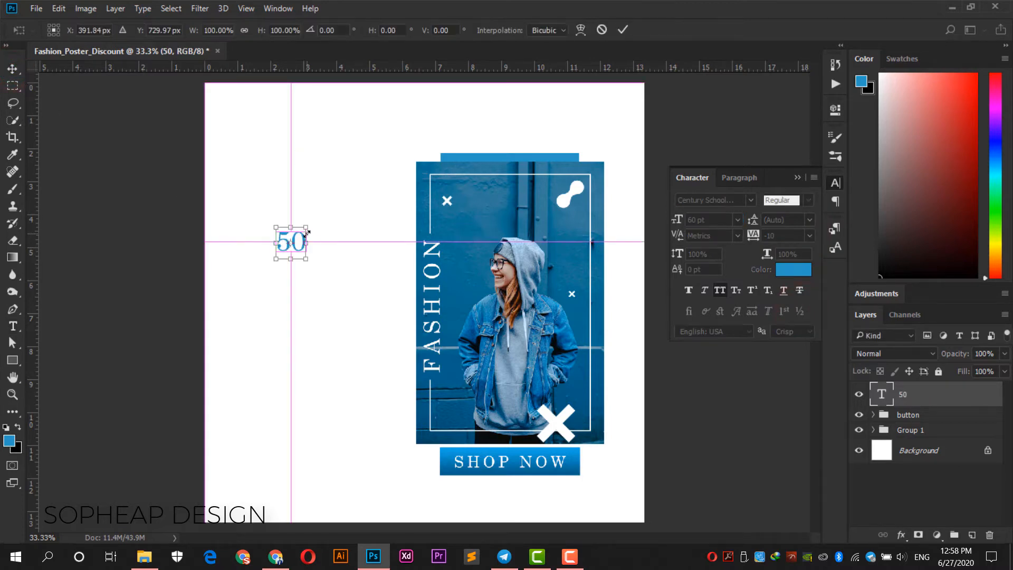
pyautogui.moveTo(307, 232); pyautogui.dragTo(352, 177)
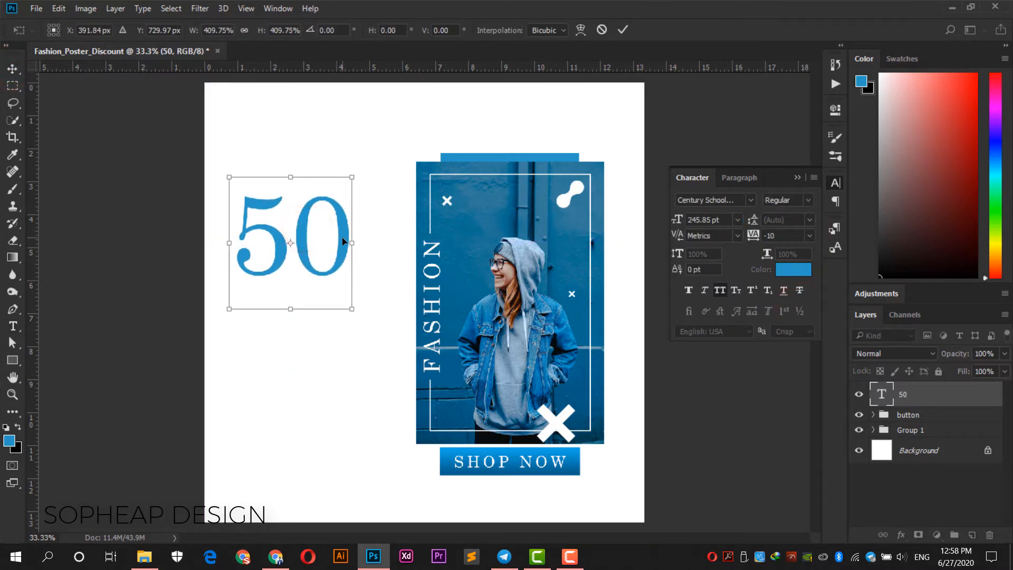
pyautogui.moveTo(343, 241); pyautogui.dragTo(346, 304)
pyautogui.press('Return')
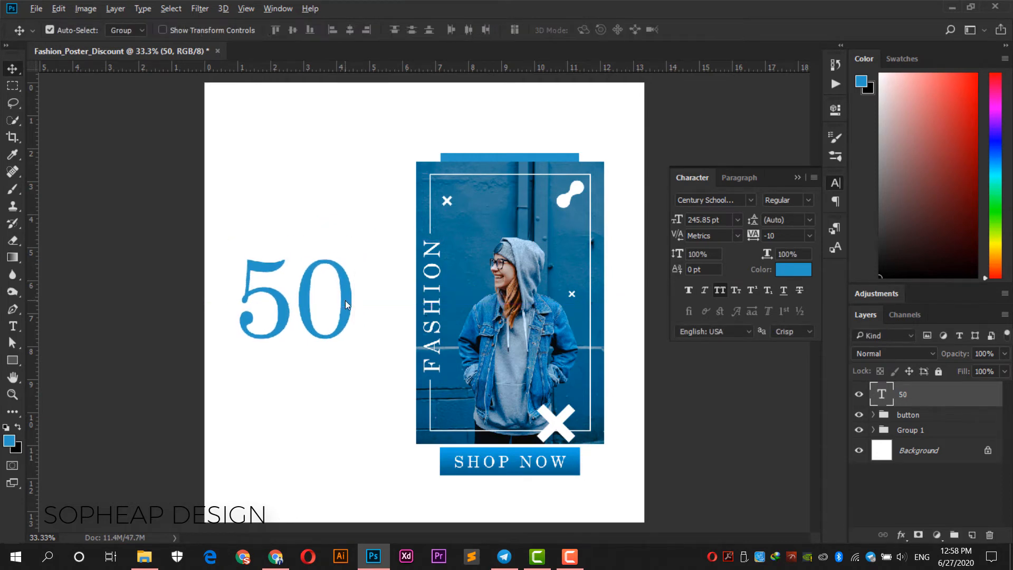
# Draw a straight diagonal Pen path through the zero, from below its lower left to above its upper right.
pyautogui.scroll(6, 345, 300)
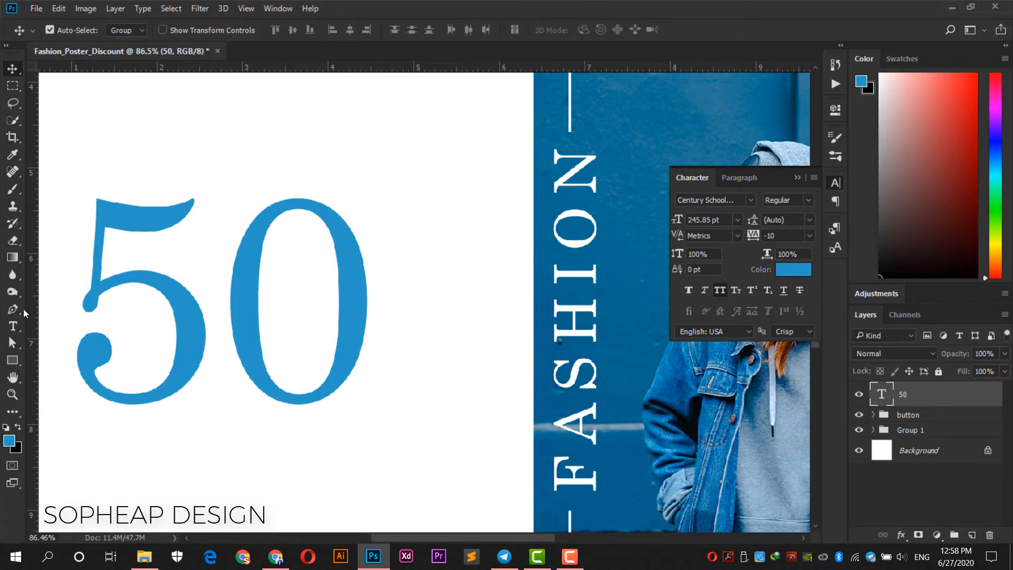
pyautogui.click(15, 312)
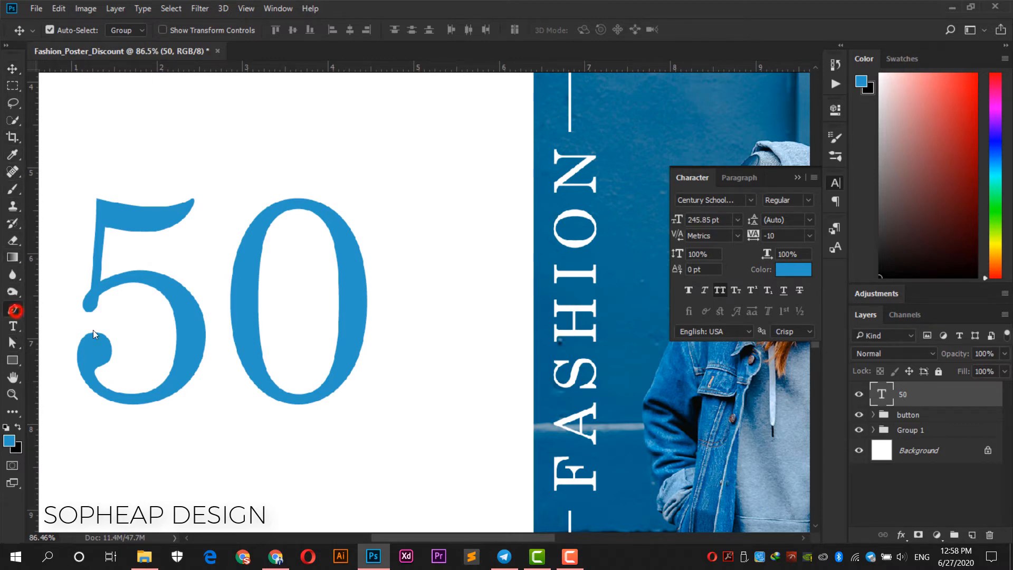
pyautogui.click(261, 410)
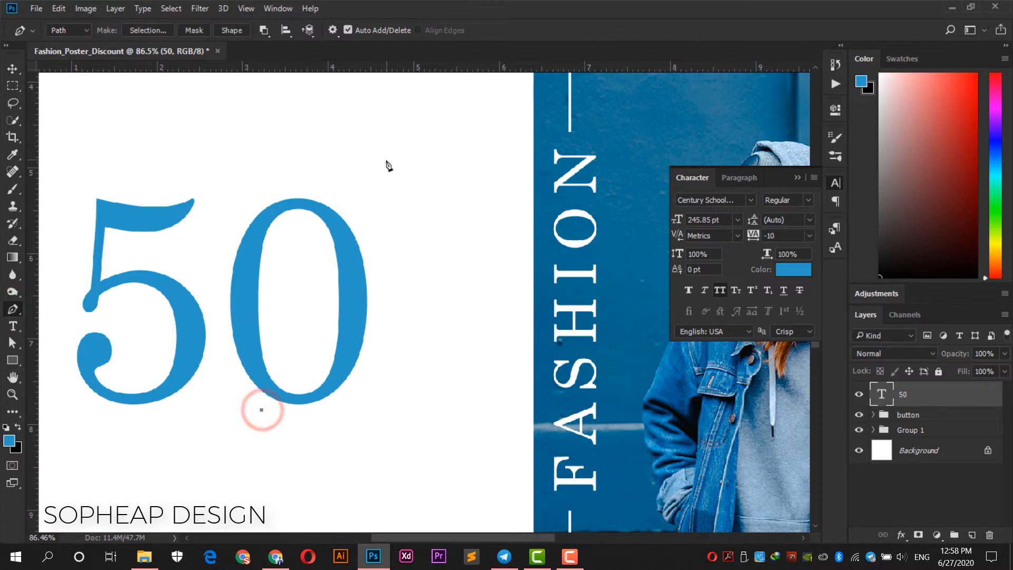
pyautogui.click(370, 166)
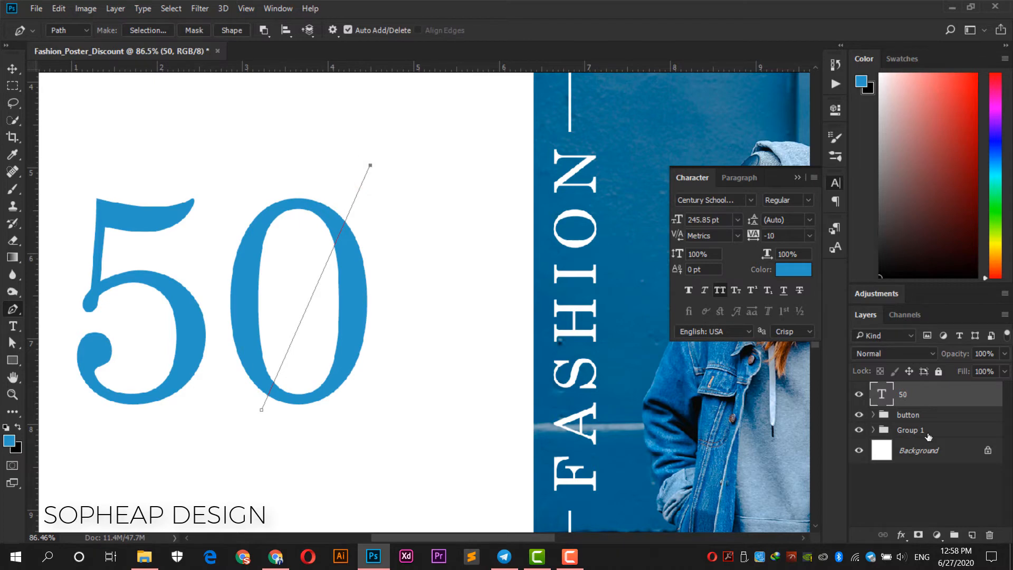
# Add a new layer above the "50" text and set the brush to Hard Round at 10 px, undoing the test stroke.
pyautogui.click(975, 534)
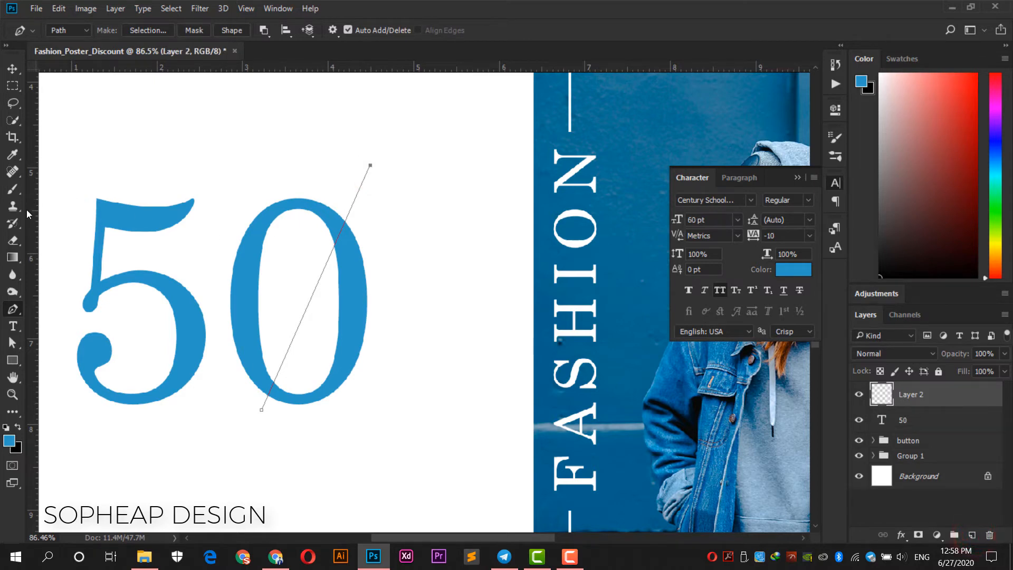
pyautogui.click(12, 189)
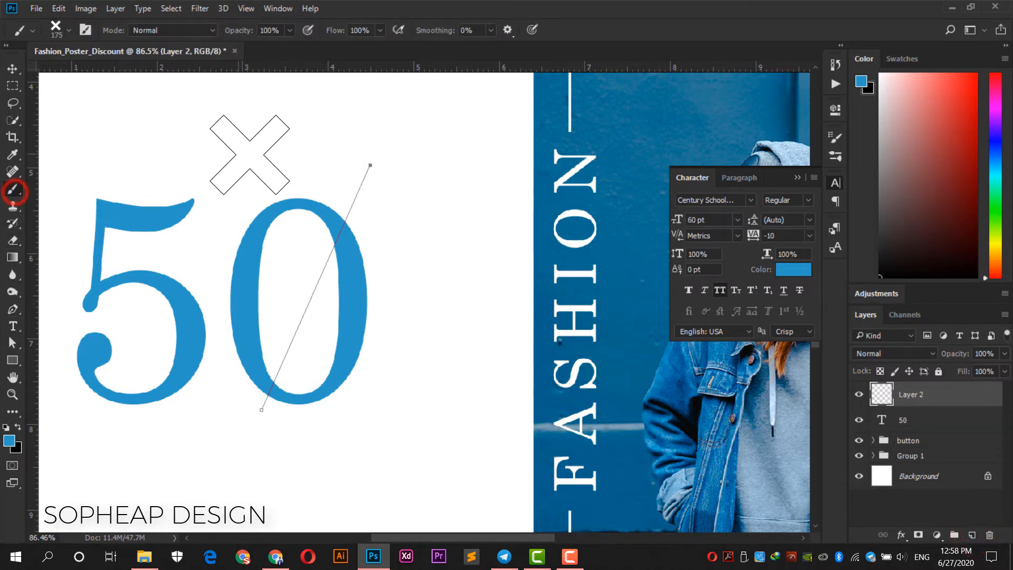
pyautogui.rightClick(256, 155)
pyautogui.moveTo(709, 371); pyautogui.dragTo(708, 275)
pyautogui.click(278, 272)
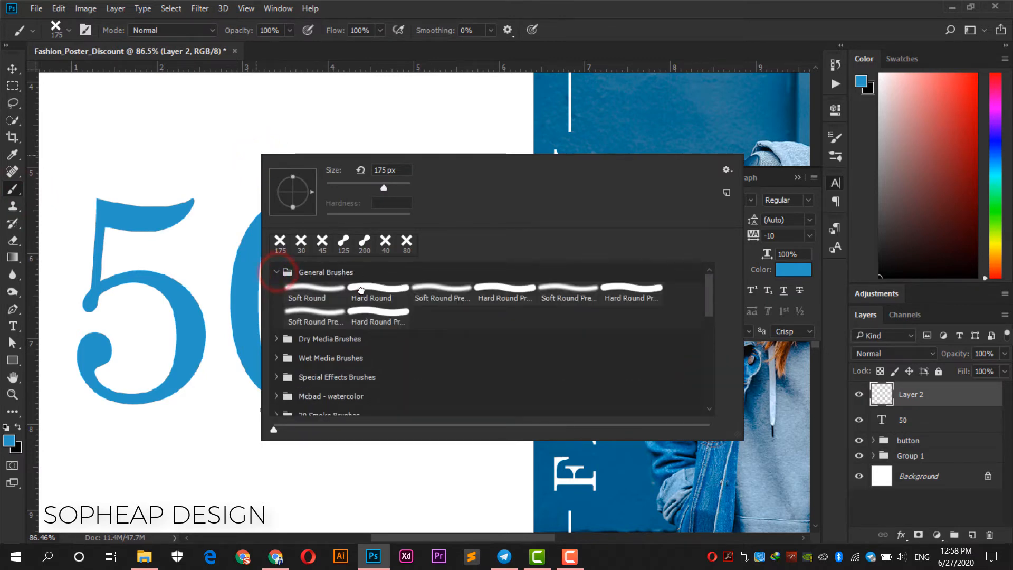
pyautogui.click(354, 290)
pyautogui.click(601, 27)
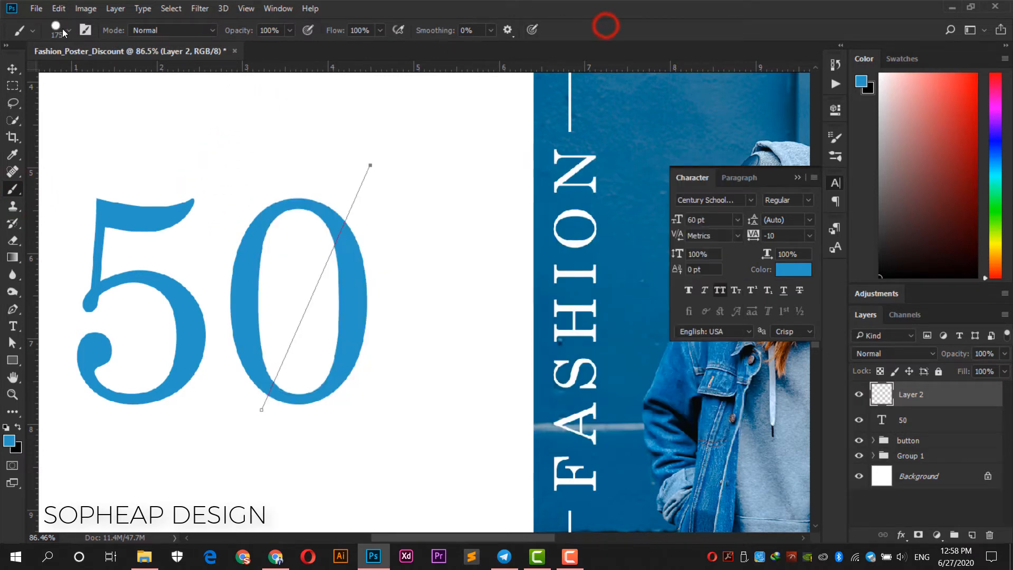
pyautogui.press('[')
pyautogui.press('[')
pyautogui.press('[')
pyautogui.press('[')
pyautogui.press('[')
pyautogui.press('[')
pyautogui.press('[')
pyautogui.press('[')
pyautogui.press('[')
pyautogui.press('[')
pyautogui.press('[')
pyautogui.press('[')
pyautogui.press('[')
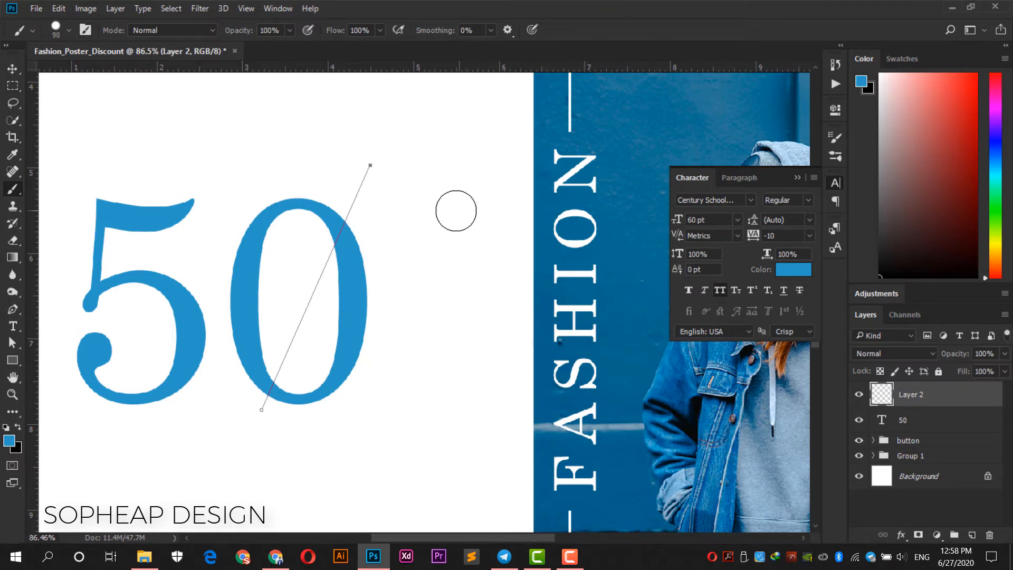
pyautogui.moveTo(442, 176); pyautogui.dragTo(419, 261)
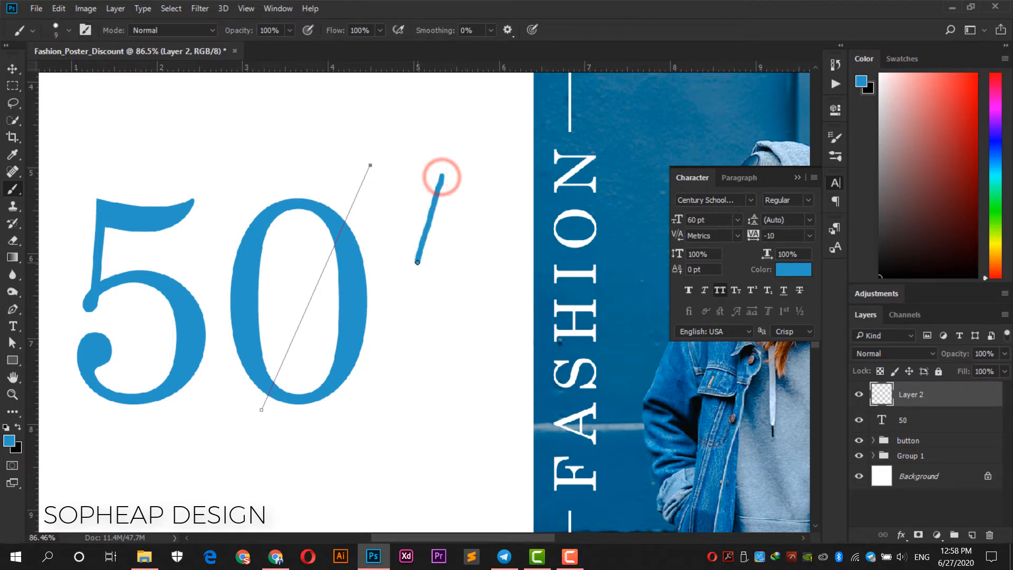
pyautogui.hotkey('ctrl', 'z')
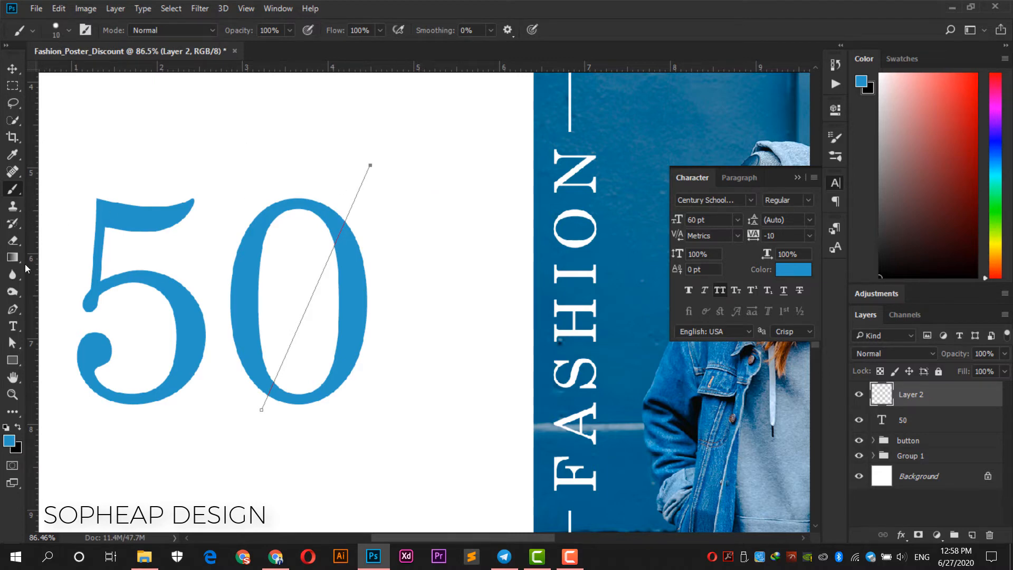
# Stroke the diagonal path with the Brush, without simulated pressure, and dismiss the path.
pyautogui.click(13, 316)
pyautogui.rightClick(349, 193)
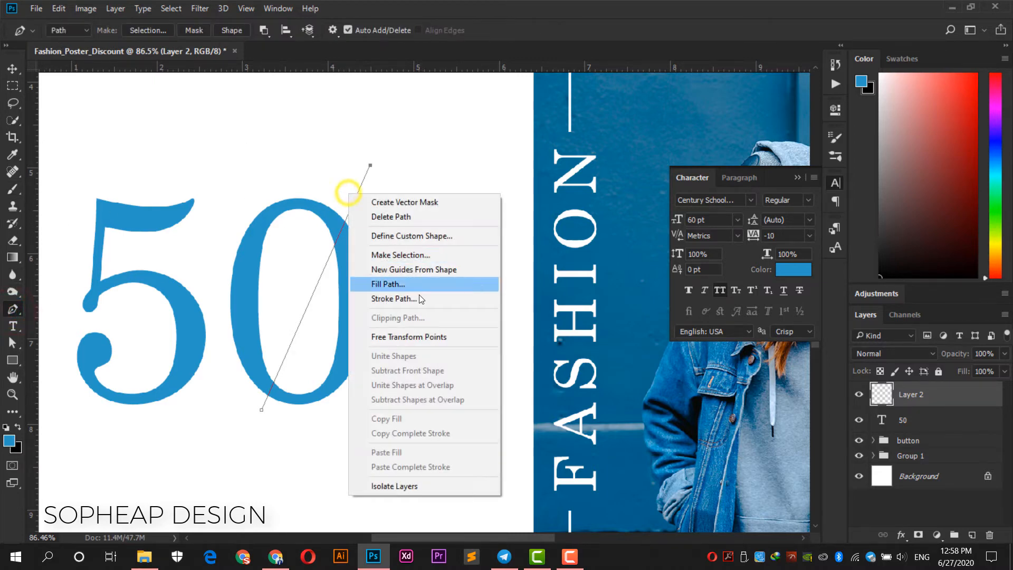
pyautogui.click(416, 299)
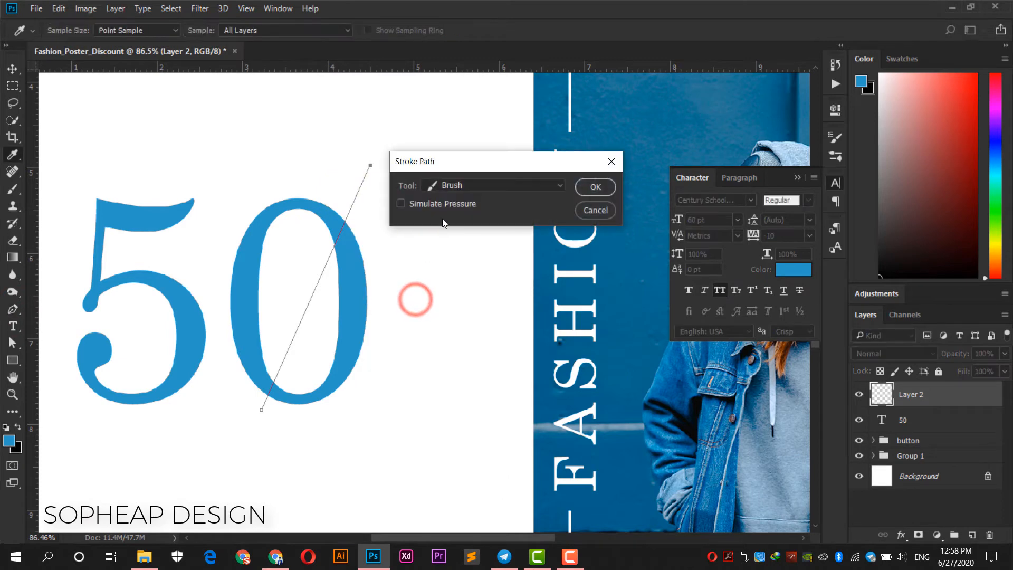
pyautogui.click(461, 186)
pyautogui.click(463, 210)
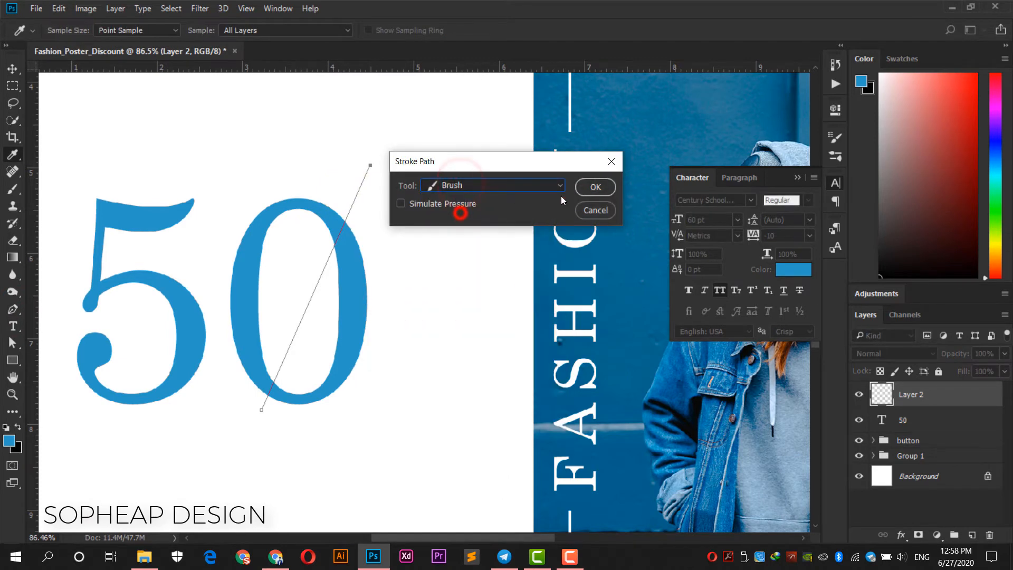
pyautogui.click(596, 187)
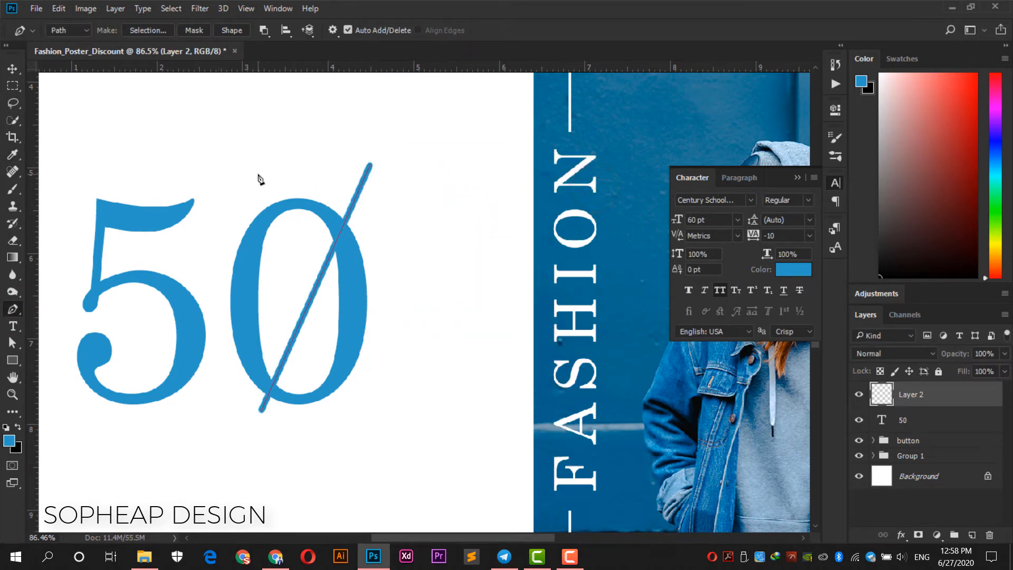
pyautogui.press('Return')
# Shift the blue diagonal line slightly down and left so it overshoots the zero at both ends, and deselect it.
pyautogui.press('v')
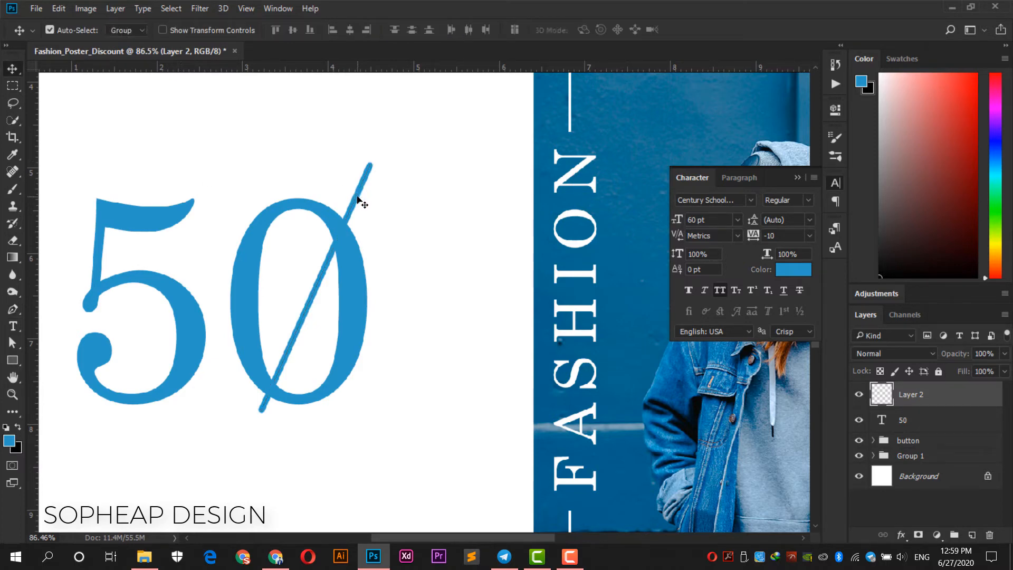
pyautogui.moveTo(358, 199)
pyautogui.mouseDown()
pyautogui.moveTo(350, 205)
pyautogui.moveTo(368, 192)
pyautogui.mouseUp()
pyautogui.click(403, 222)
pyautogui.scroll(-2, 405, 223)
pyautogui.click(407, 209)
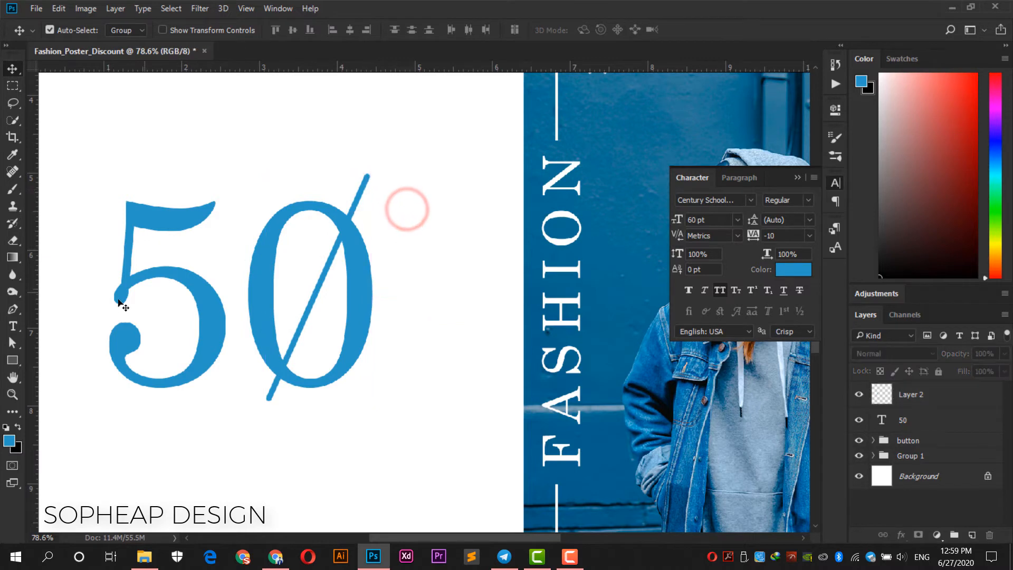
# Draw a closed Pen path along the diagonal line and around the outside of the zero's right half.
pyautogui.click(355, 203)
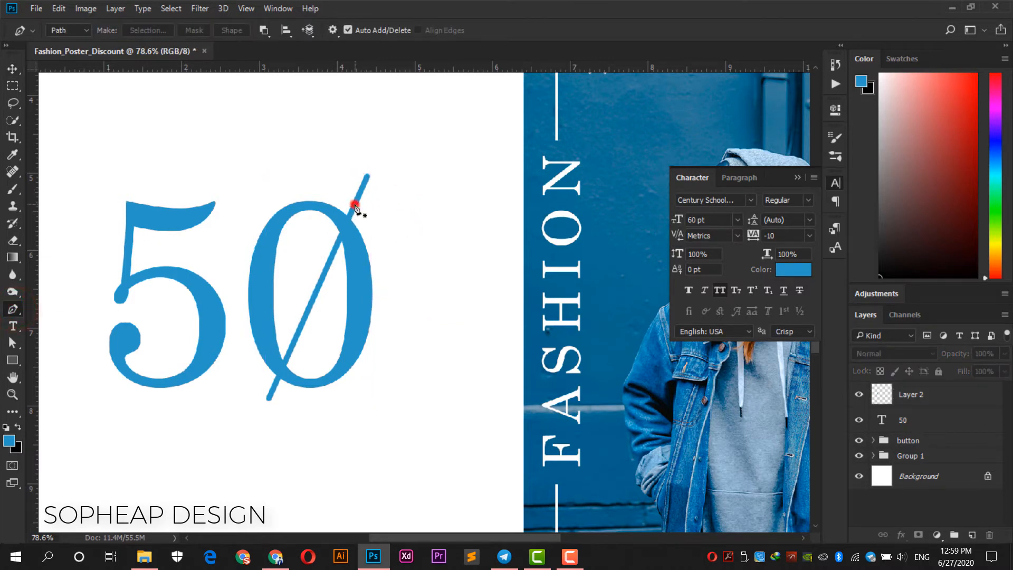
pyautogui.click(276, 381)
pyautogui.click(299, 403)
pyautogui.click(358, 394)
pyautogui.click(385, 341)
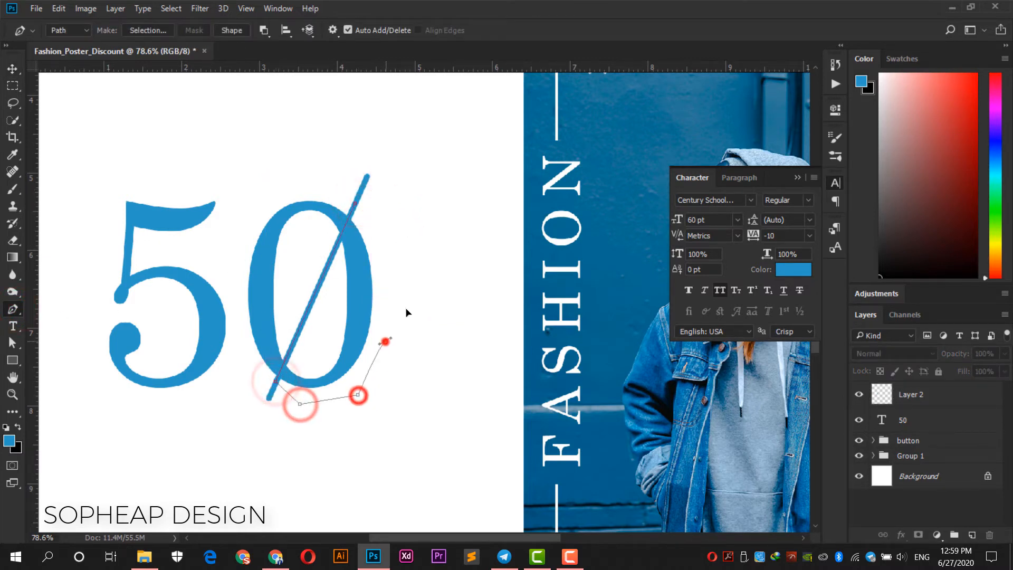
pyautogui.click(404, 285)
pyautogui.moveTo(387, 236); pyautogui.dragTo(375, 225)
pyautogui.click(356, 203)
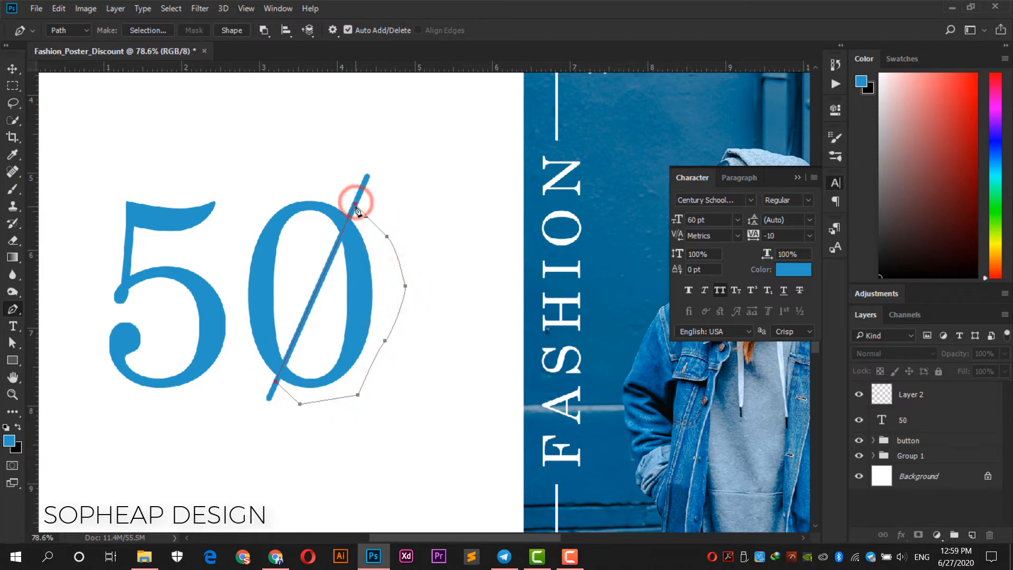
# Convert the path into a new anti-aliased selection with 0 px feather and make the "50" text layer active.
pyautogui.click(198, 9)
pyautogui.moveTo(179, 12)
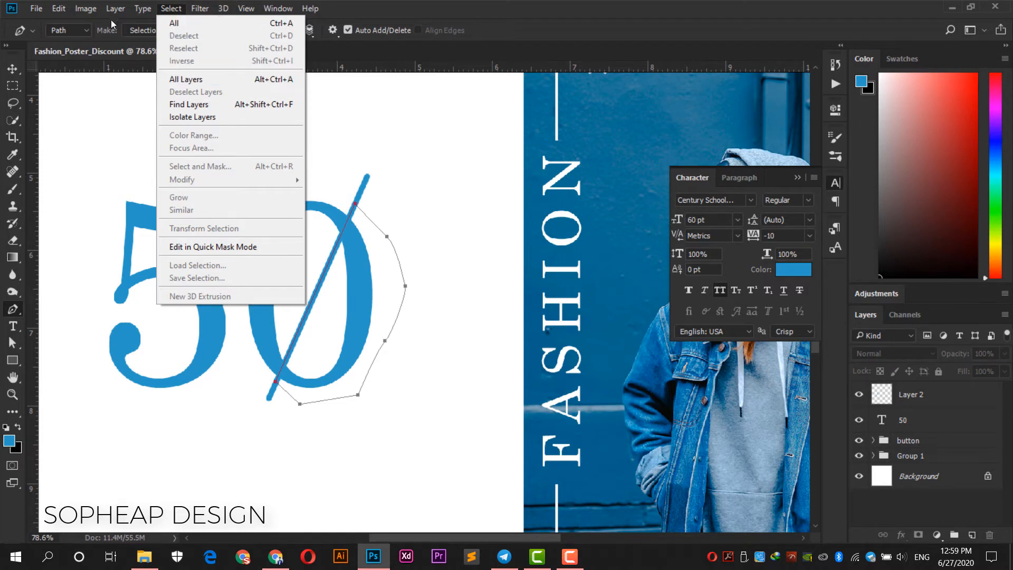
pyautogui.moveTo(66, 11)
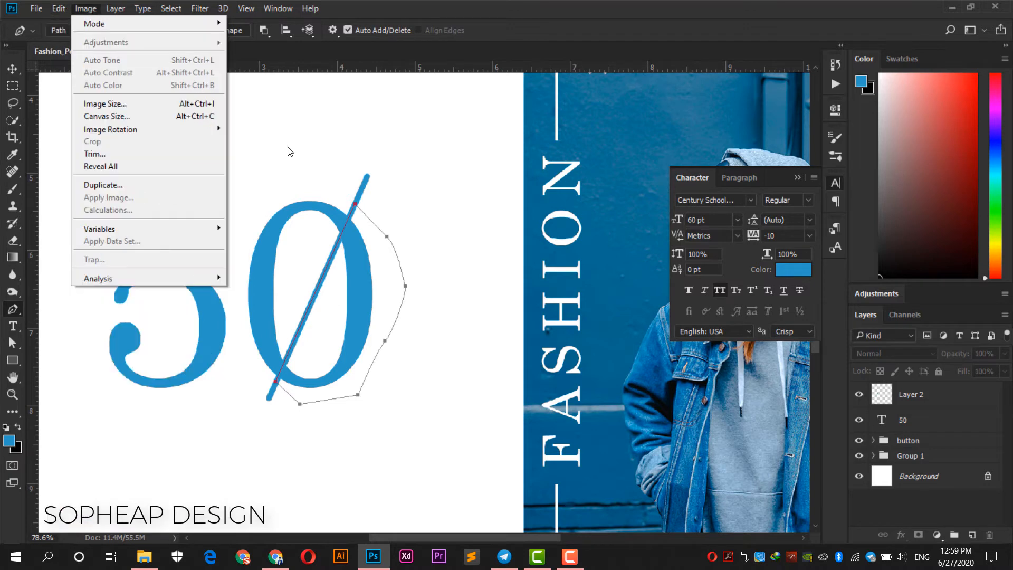
pyautogui.rightClick(373, 274)
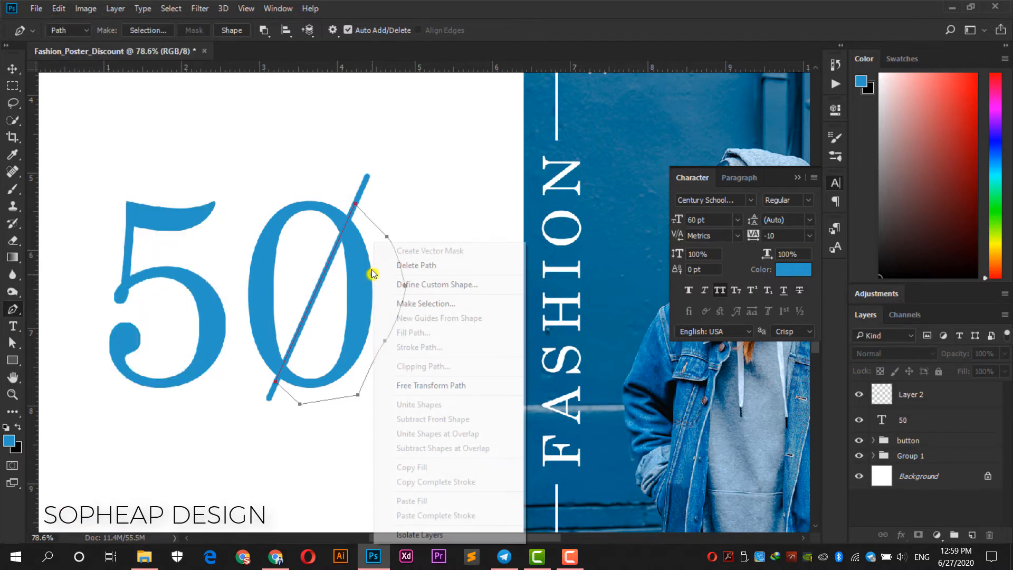
pyautogui.click(470, 305)
pyautogui.click(579, 156)
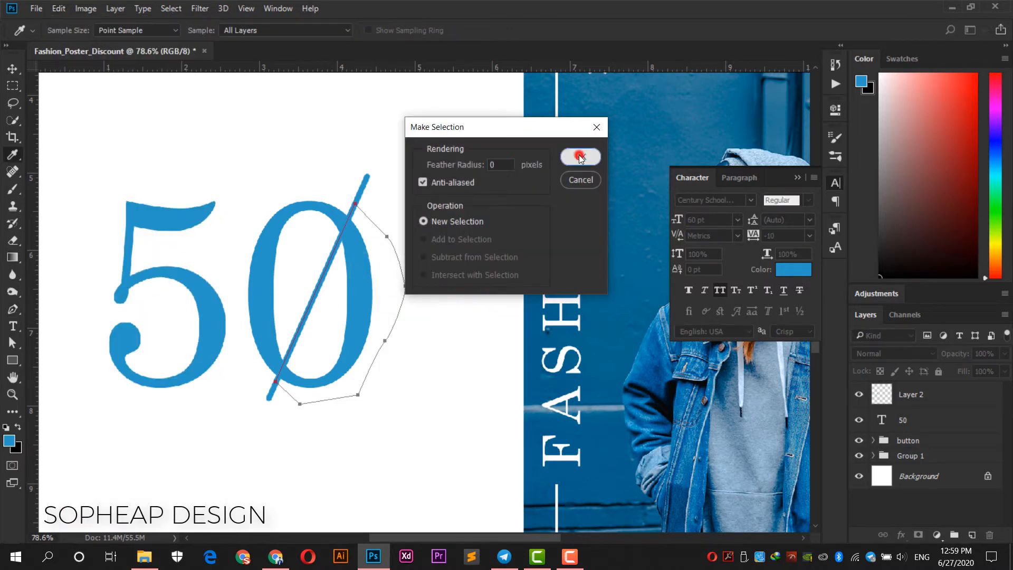
pyautogui.click(936, 423)
pyautogui.click(6, 425)
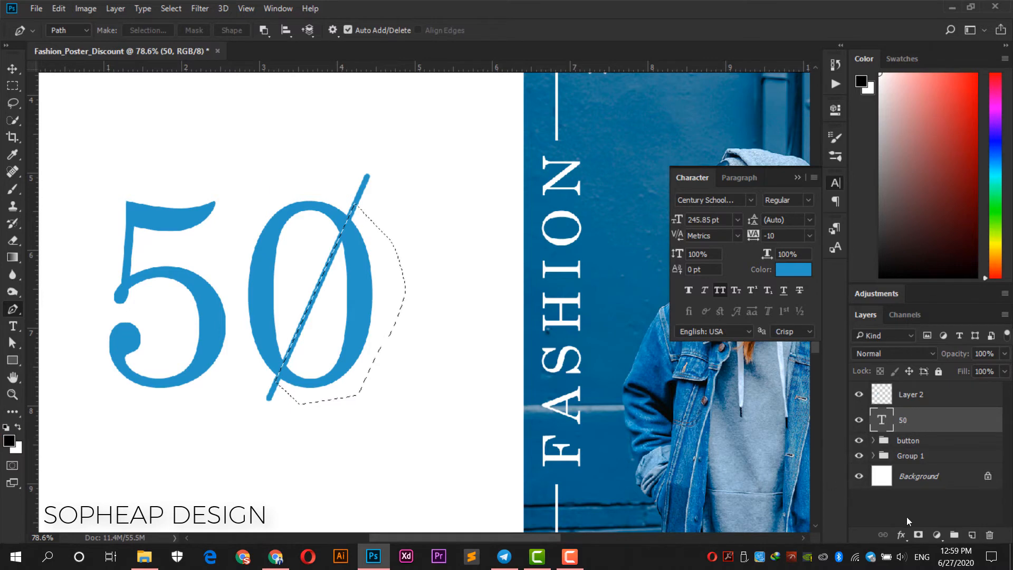
pyautogui.click(918, 535)
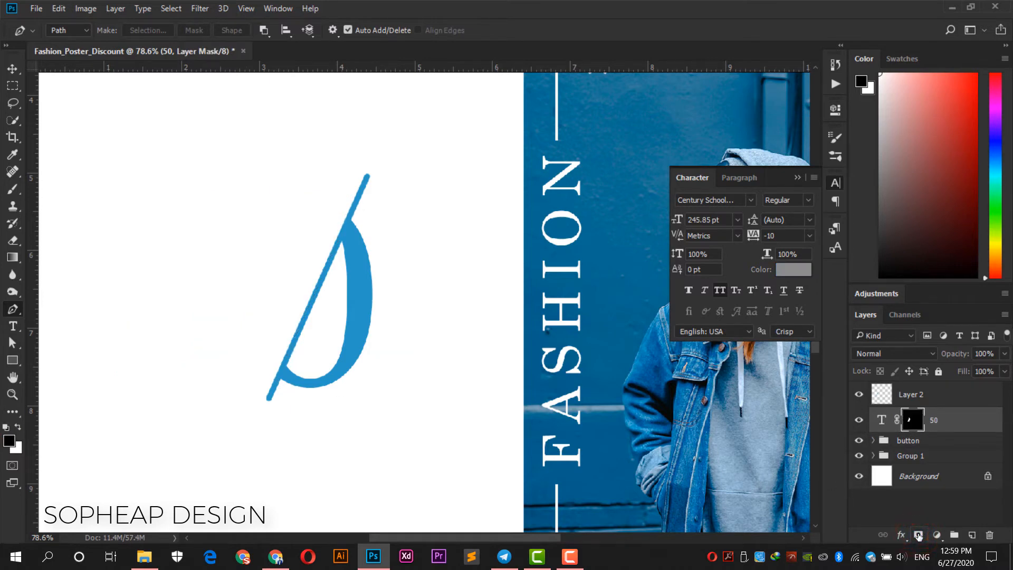
pyautogui.hotkey('ctrl', 'z')
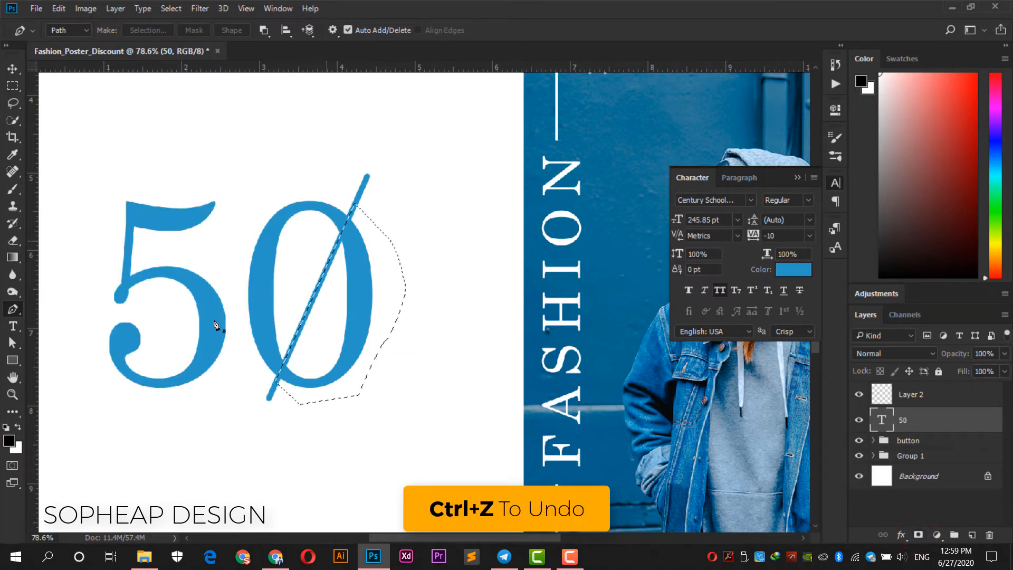
# Add a layer mask to the "50" text that hides the selected right half of the zero.
pyautogui.click(17, 426)
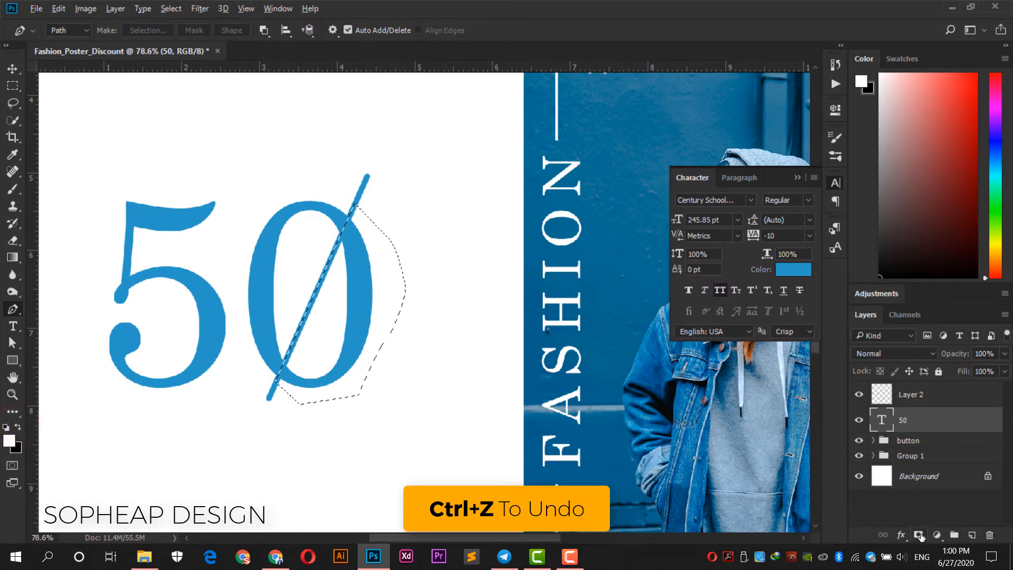
pyautogui.click(20, 428)
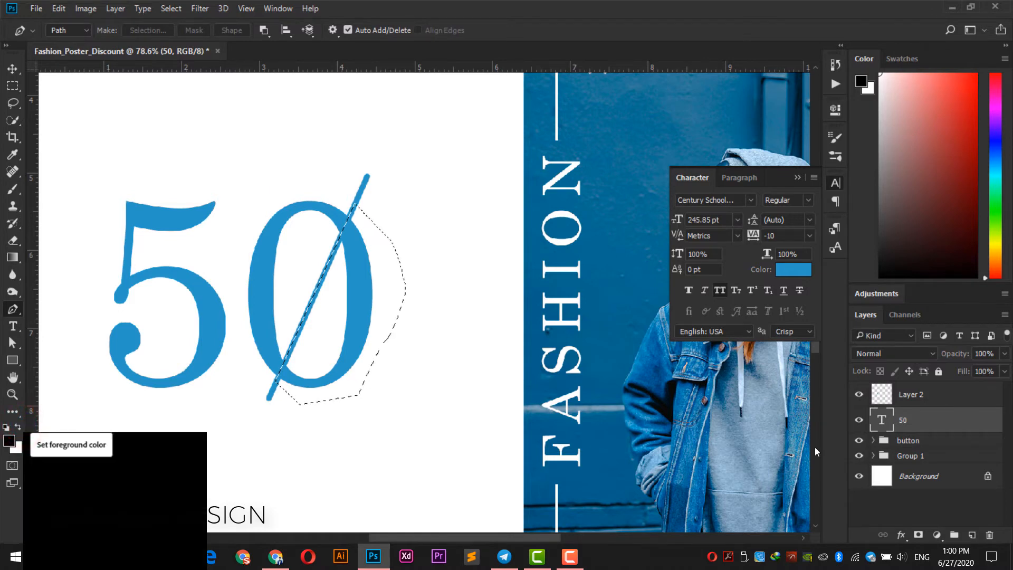
pyautogui.click(919, 535)
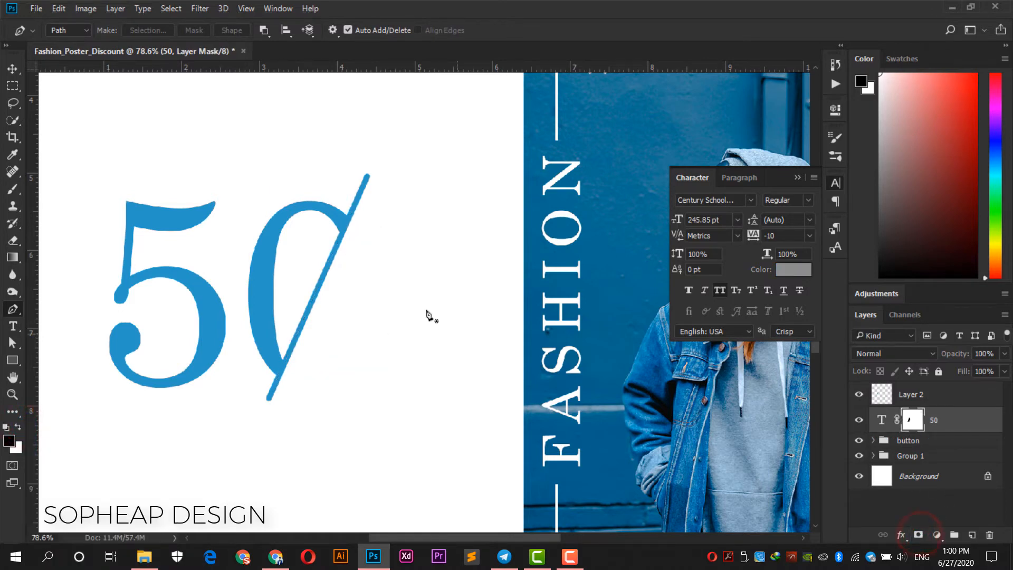
# Set up the Ellipse tool in Shape mode with no fill and a blue #2899c7 stroke.
pyautogui.click(12, 69)
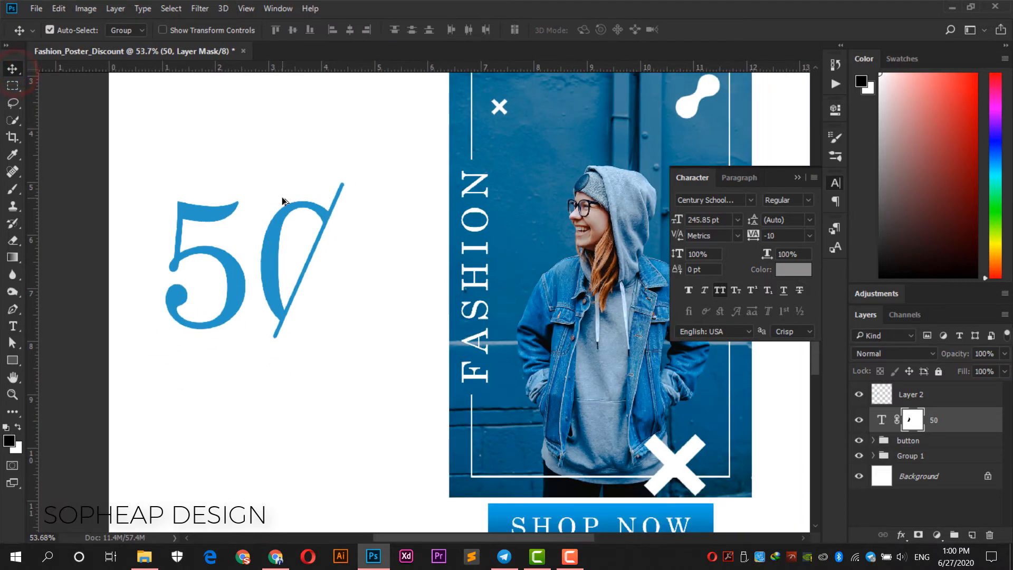
pyautogui.scroll(1, 282, 197)
pyautogui.moveTo(280, 197); pyautogui.dragTo(339, 208)
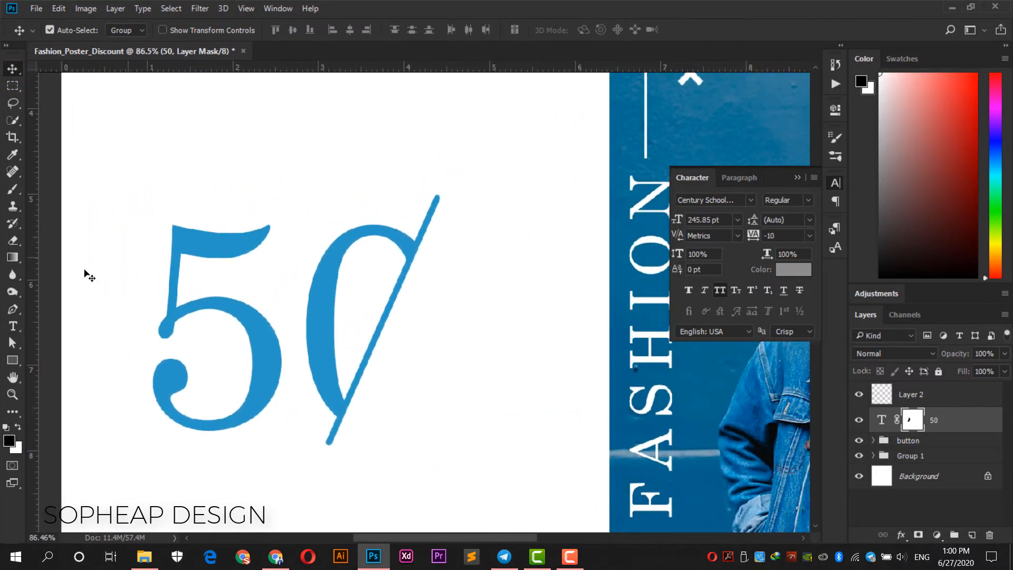
pyautogui.click(14, 361)
pyautogui.click(58, 385)
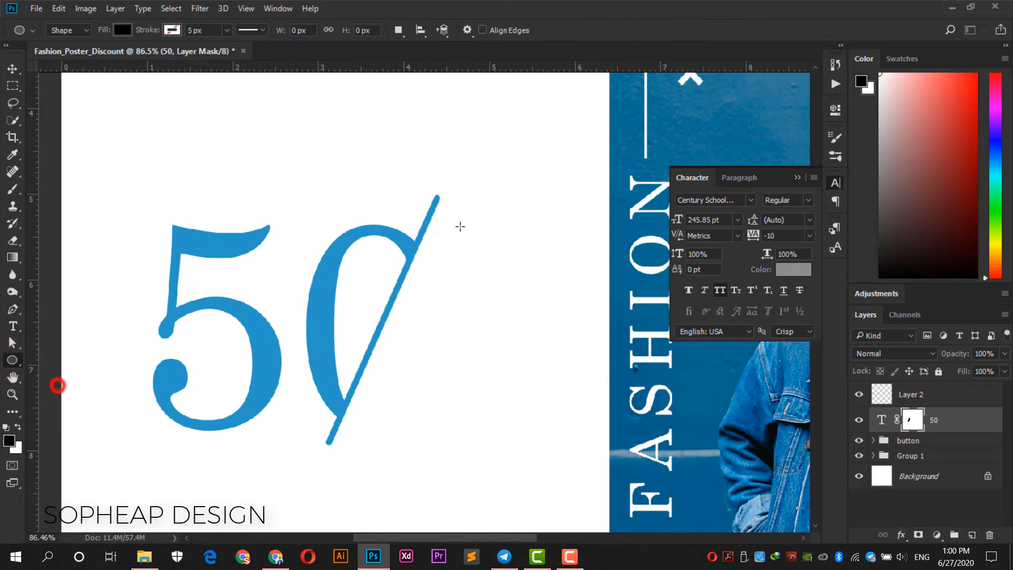
pyautogui.scroll(4, 372, 177)
pyautogui.click(125, 30)
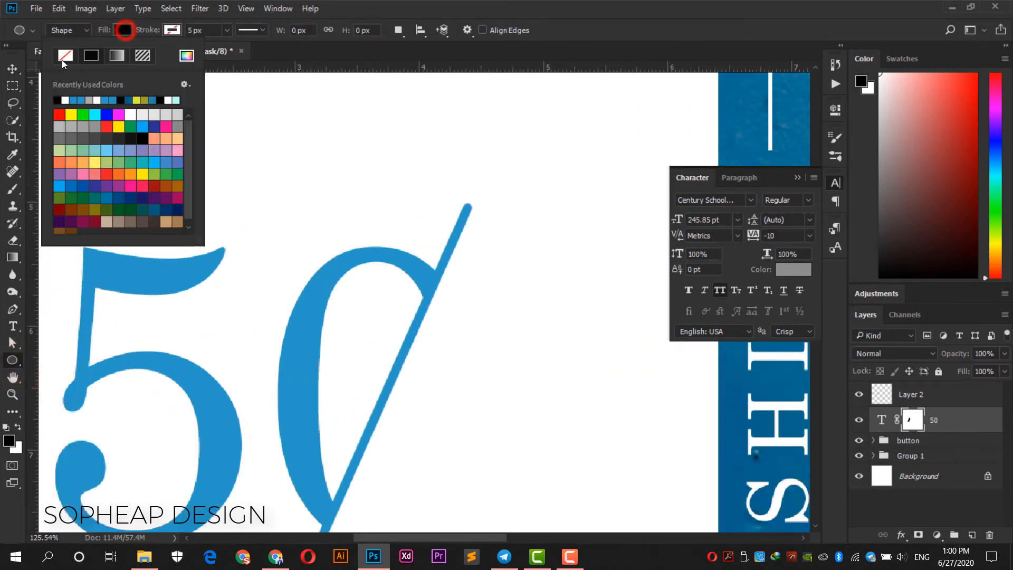
pyautogui.click(62, 57)
pyautogui.click(169, 30)
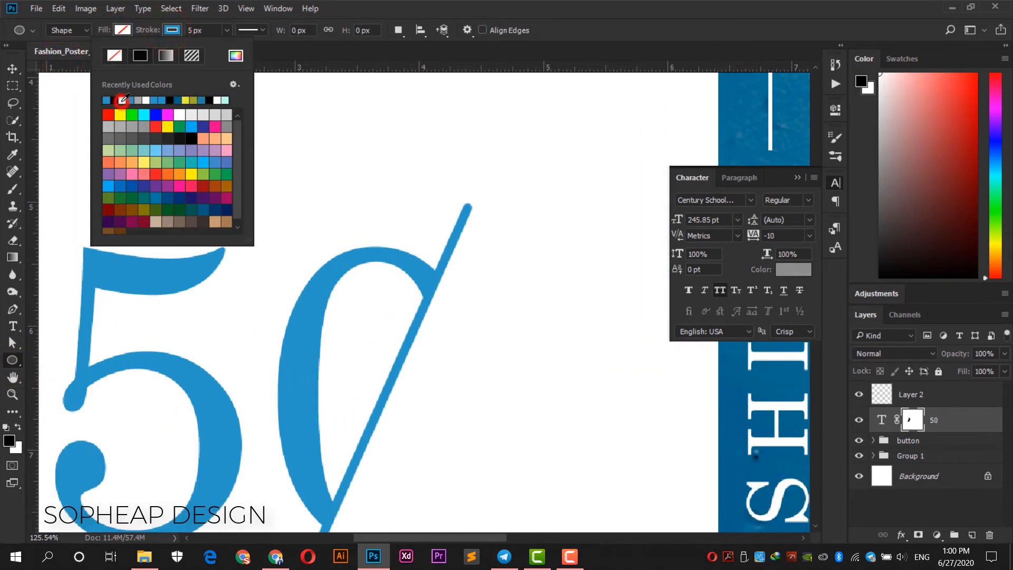
pyautogui.click(236, 55)
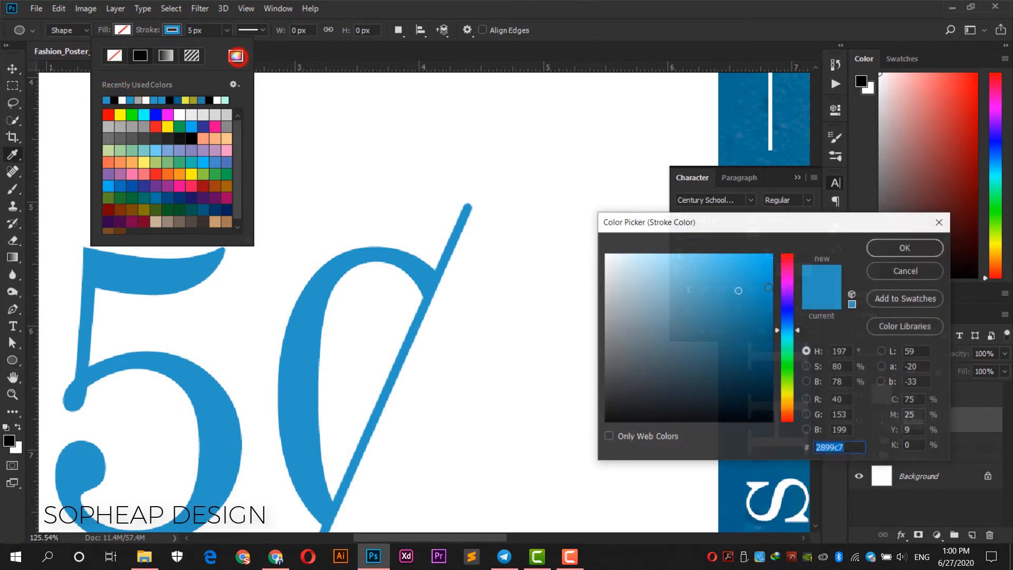
pyautogui.click(905, 246)
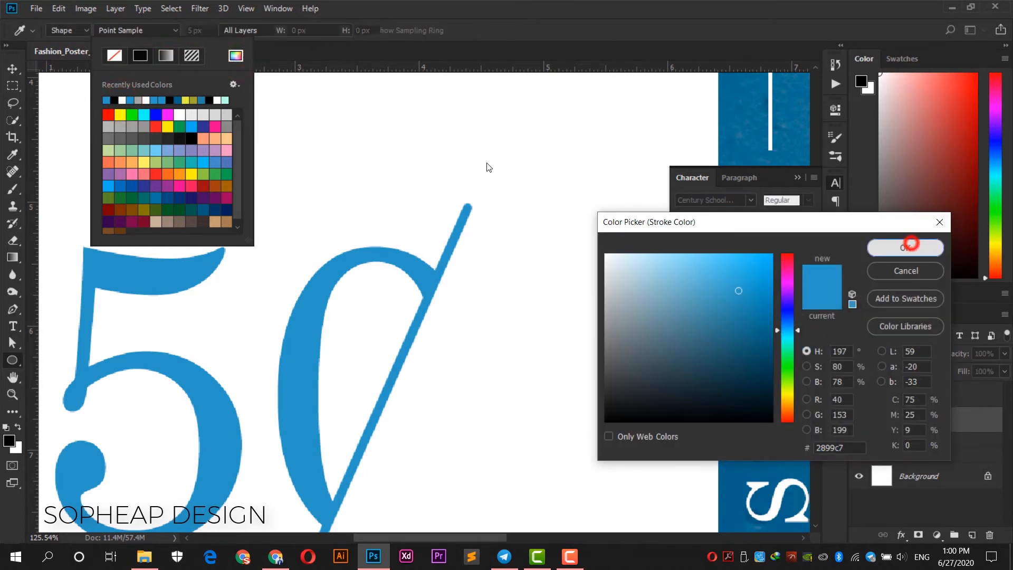
# Draw a 41 px circle just left of the slash's upper end and set its stroke to 10 px.
pyautogui.click(403, 195)
pyautogui.moveTo(402, 195); pyautogui.dragTo(435, 231)
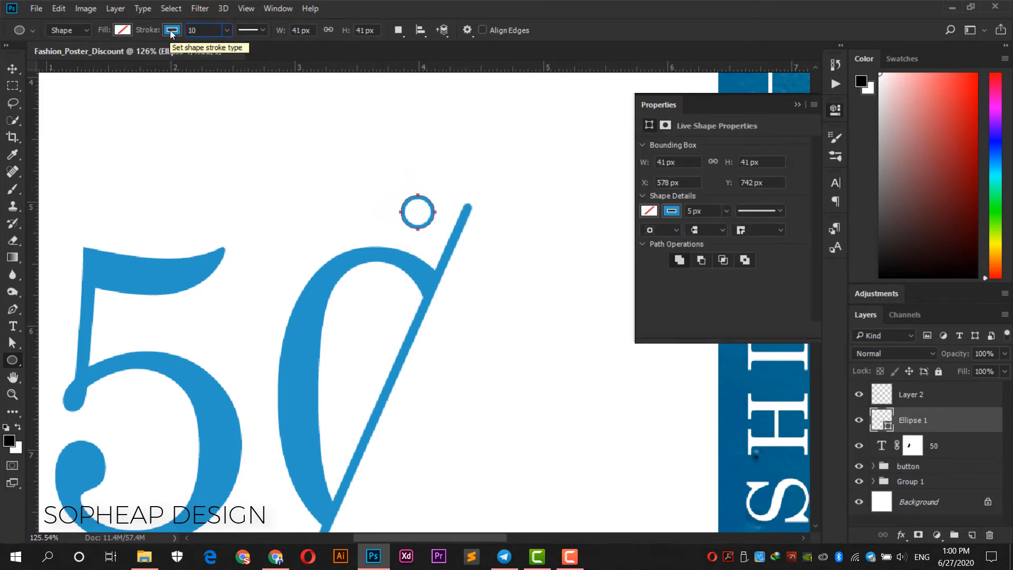
pyautogui.press('Return')
# Duplicate the small ring and place the copy to the lower right, across the slash, to form a percent sign.
pyautogui.click(11, 69)
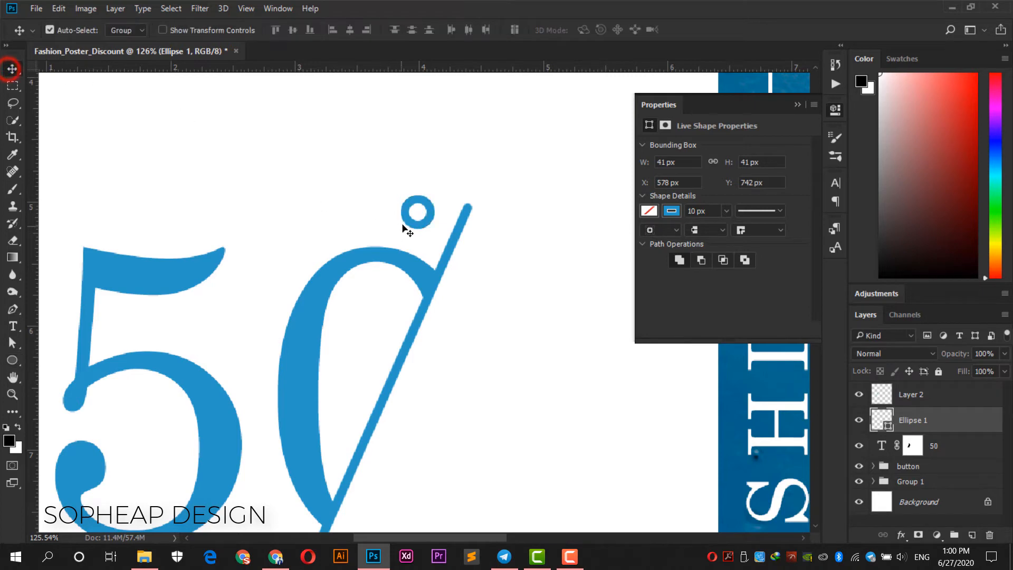
pyautogui.moveTo(429, 210); pyautogui.dragTo(513, 291)
pyautogui.scroll(3, 470, 259)
pyautogui.scroll(-8, 375, 211)
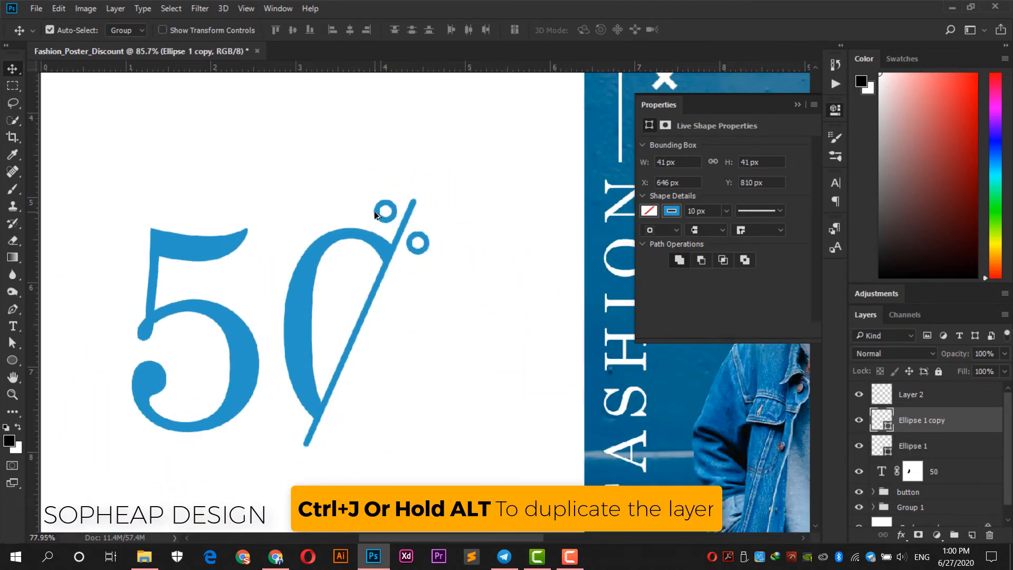
pyautogui.scroll(-2, 375, 211)
pyautogui.scroll(5, 365, 256)
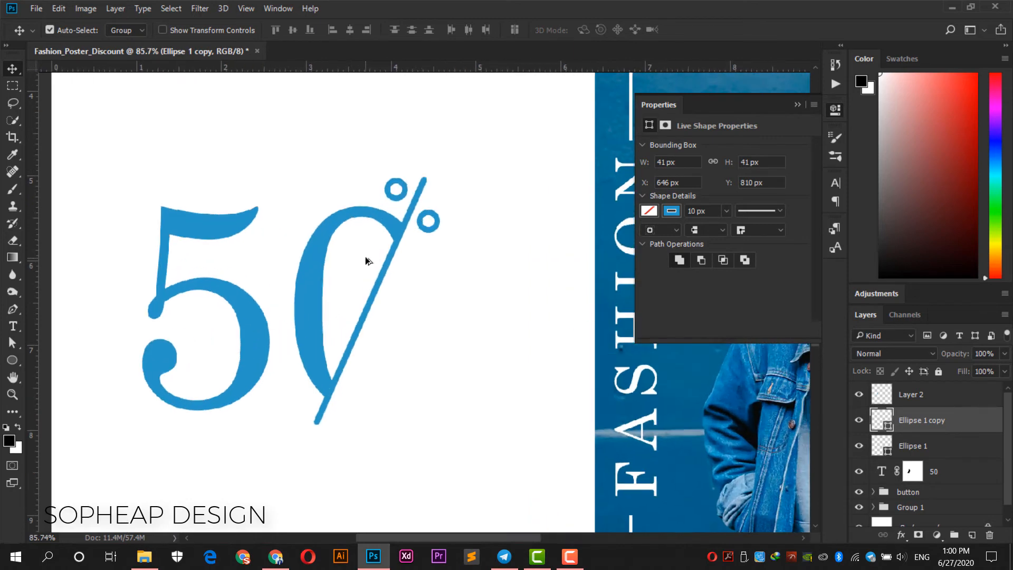
pyautogui.scroll(-2, 372, 264)
pyautogui.click(418, 311)
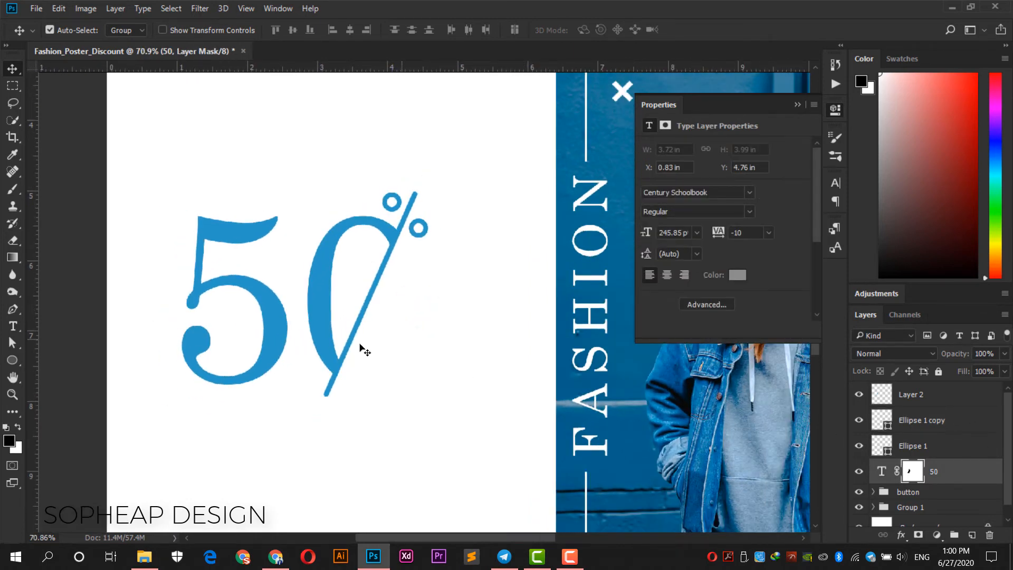
pyautogui.press('t')
pyautogui.click(396, 332)
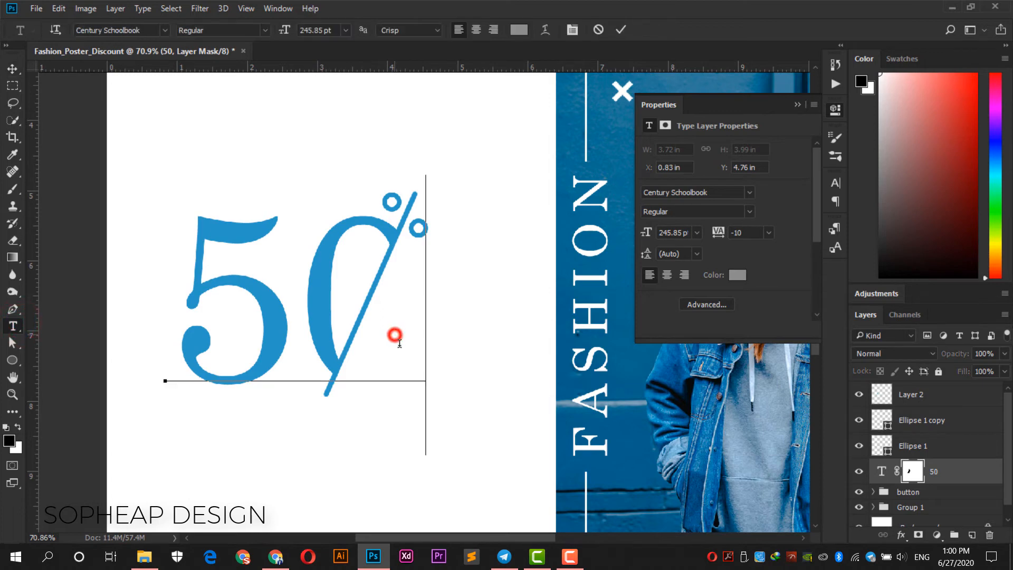
pyautogui.click(13, 70)
# Add the text "OFF" on a new type layer in the empty area below the zero.
pyautogui.click(12, 327)
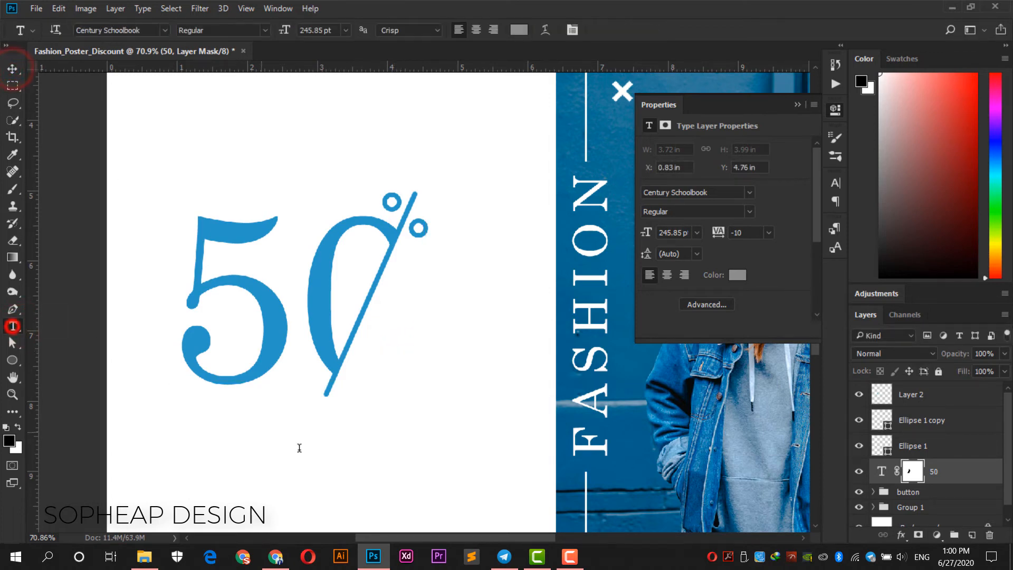
pyautogui.click(363, 470)
pyautogui.write('OFF')
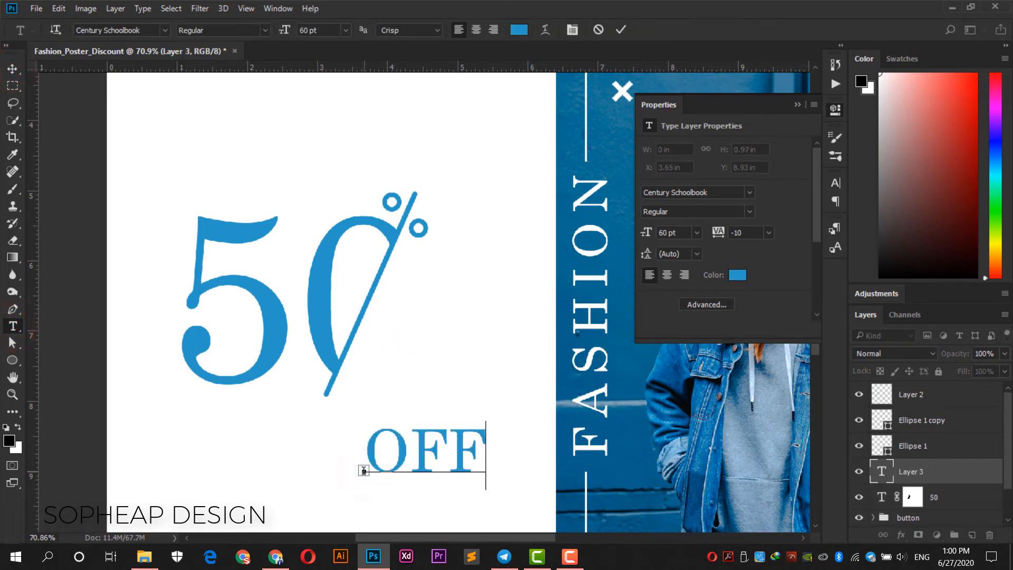
# Recolor the whole "OFF" text to dark grey #4e4e4e.
pyautogui.moveTo(375, 451); pyautogui.dragTo(522, 443)
pyautogui.click(519, 29)
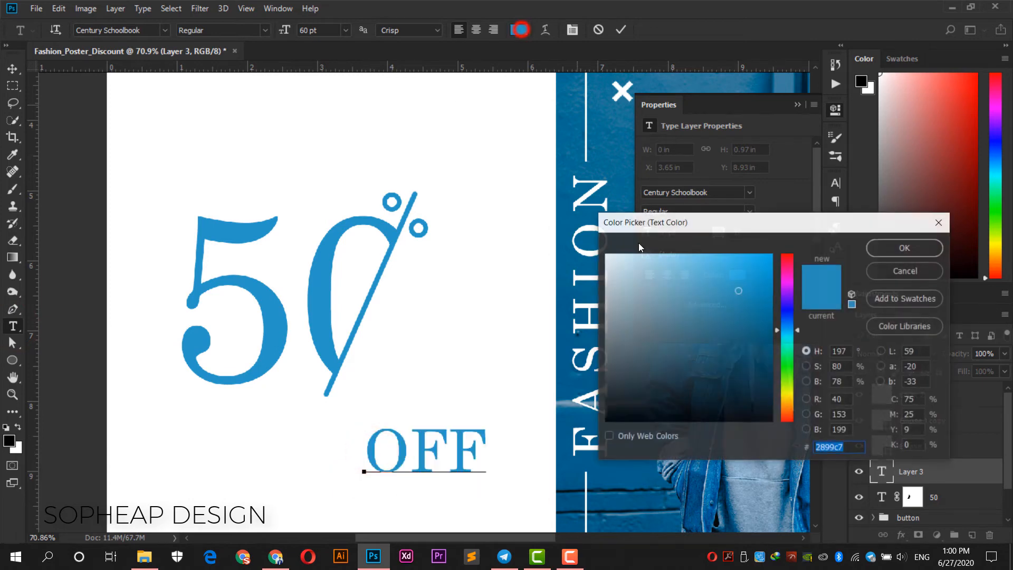
pyautogui.moveTo(629, 400); pyautogui.dragTo(607, 388)
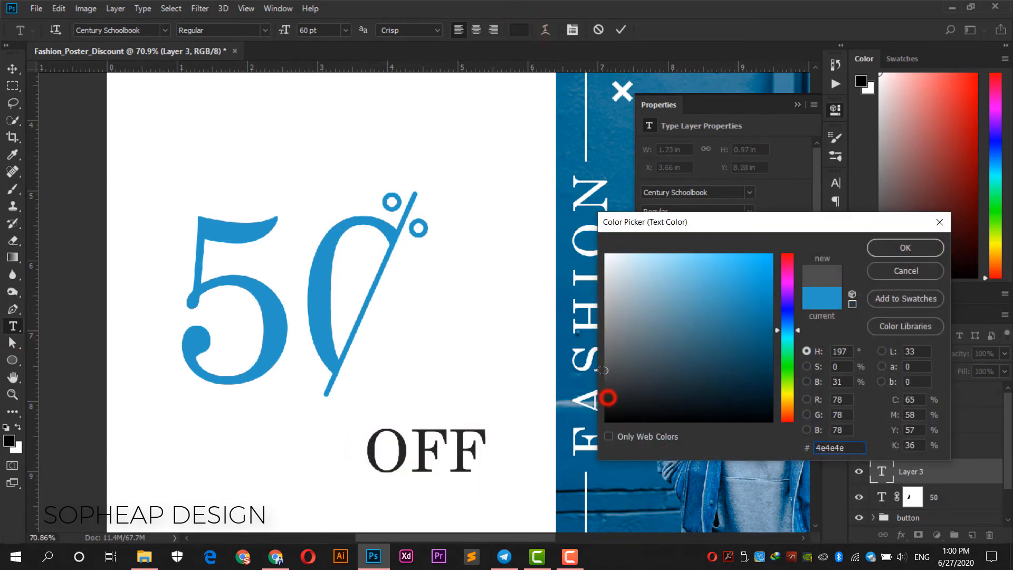
pyautogui.click(905, 248)
# Move "OFF" up so its O overlaps the slash, and reorder its layer beneath the "50" layer.
pyautogui.click(12, 69)
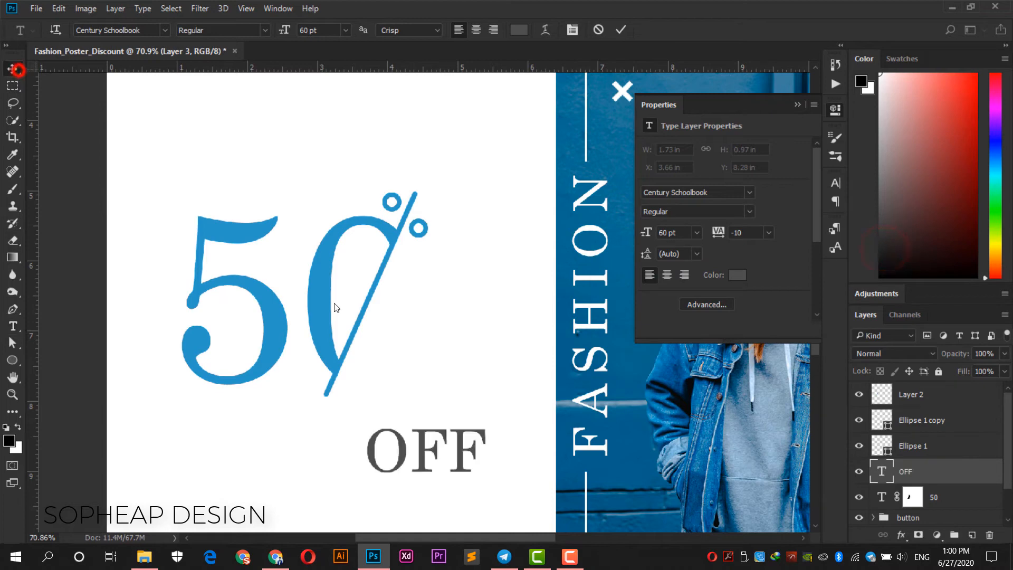
pyautogui.moveTo(424, 444); pyautogui.dragTo(407, 306)
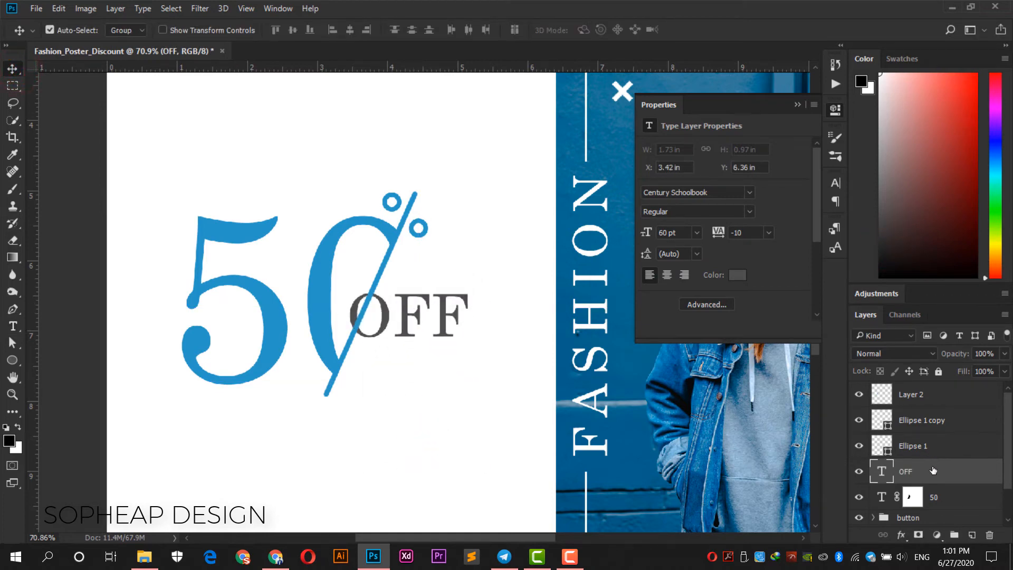
pyautogui.moveTo(933, 470); pyautogui.dragTo(946, 505)
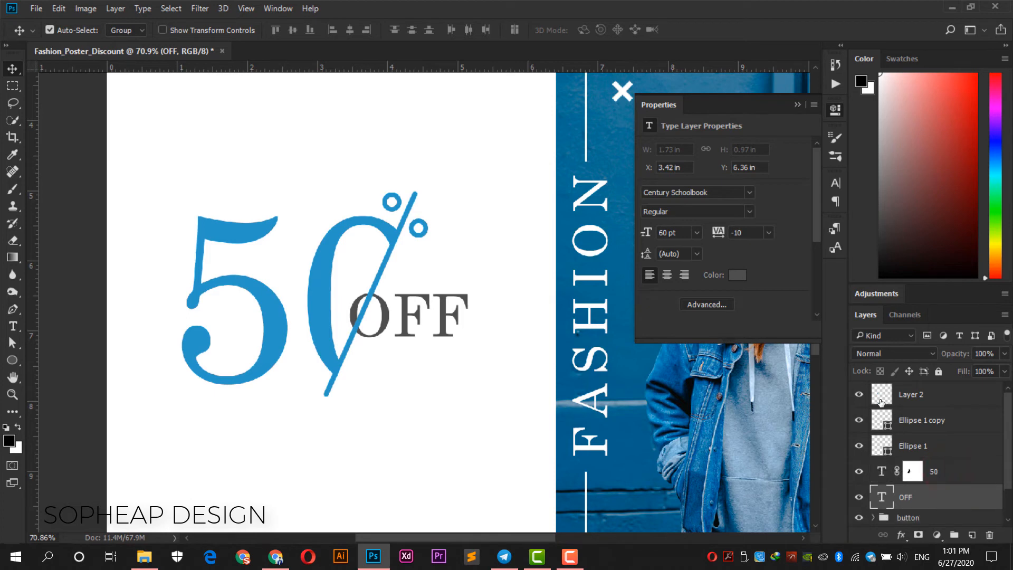
pyautogui.click(860, 394)
pyautogui.click(860, 395)
# Outline the part of the O lying left of the slash with the Pen tool and convert the path into a selection.
pyautogui.press('p')
pyautogui.click(402, 220)
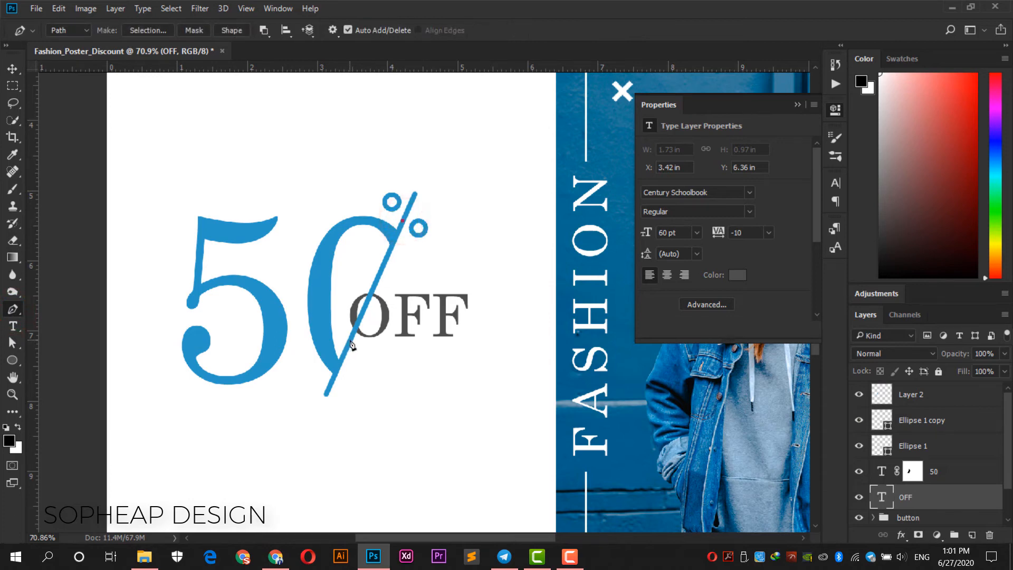
pyautogui.click(342, 323)
pyautogui.click(344, 281)
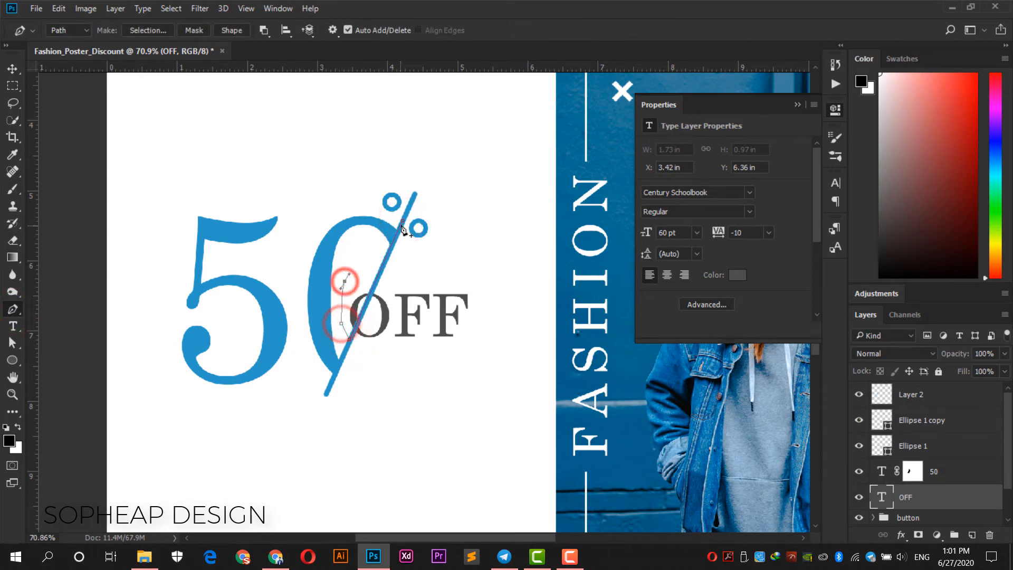
pyautogui.click(402, 220)
pyautogui.rightClick(385, 249)
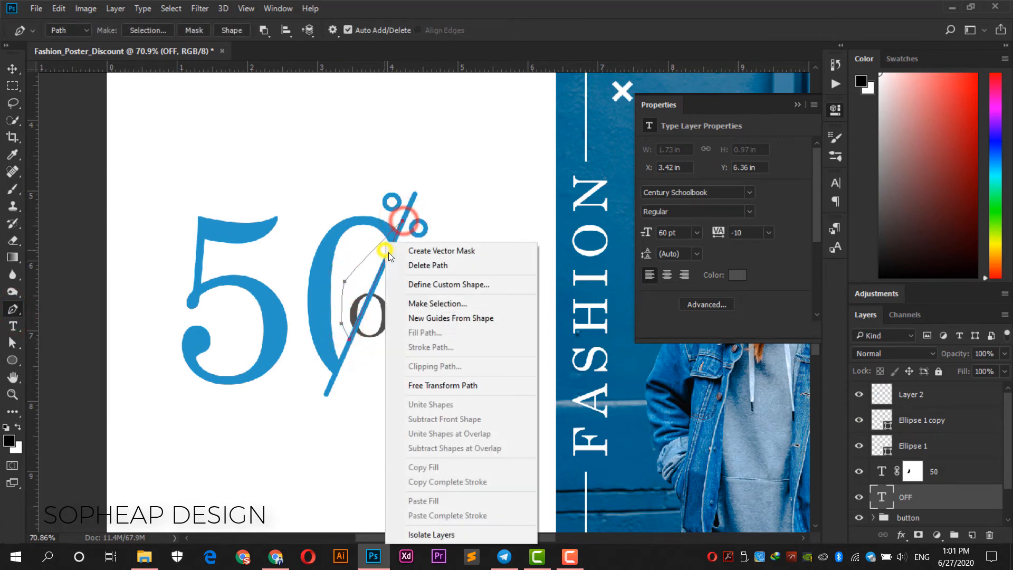
pyautogui.click(438, 304)
pyautogui.click(580, 157)
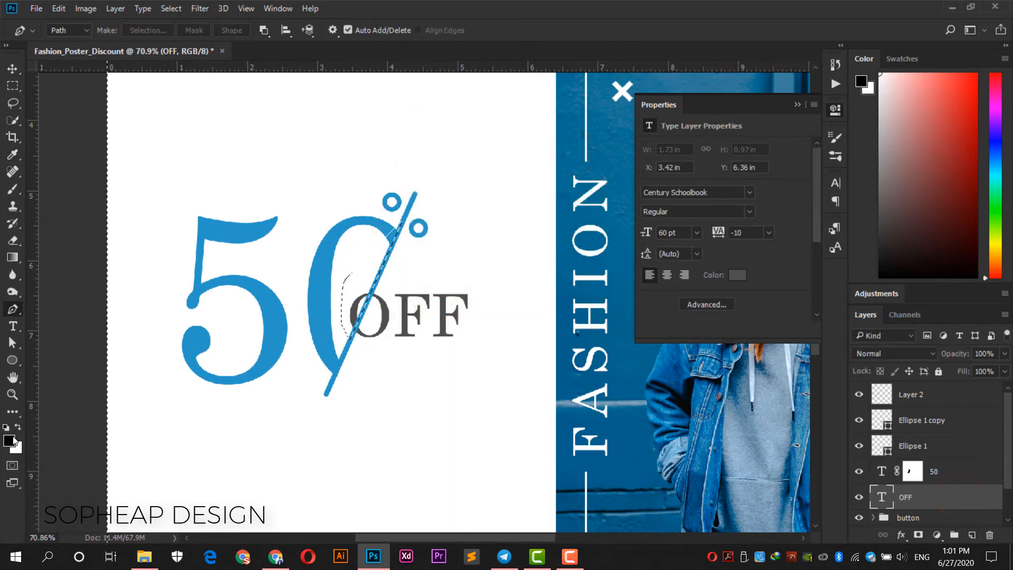
# Add a layer mask to the "OFF" layer from the selection to hide the O's portion left of the slash.
pyautogui.click(920, 535)
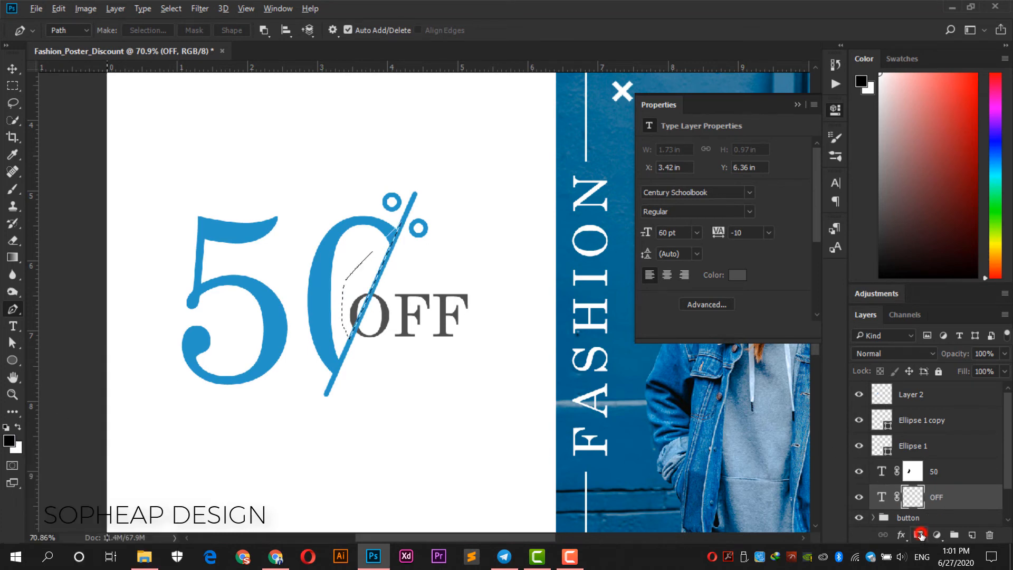
pyautogui.click(13, 69)
pyautogui.scroll(-3, 299, 196)
pyautogui.scroll(2, 299, 196)
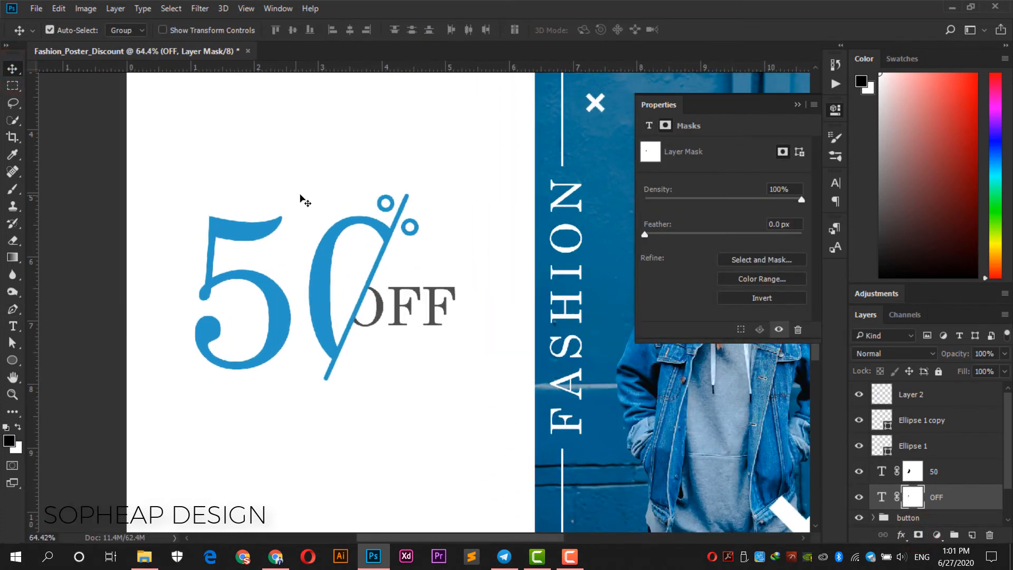
# Select all pieces of the "50% OFF" artwork, enlarge them together to about 122% and shift them slightly down.
pyautogui.moveTo(299, 188); pyautogui.dragTo(322, 181)
pyautogui.click(416, 354)
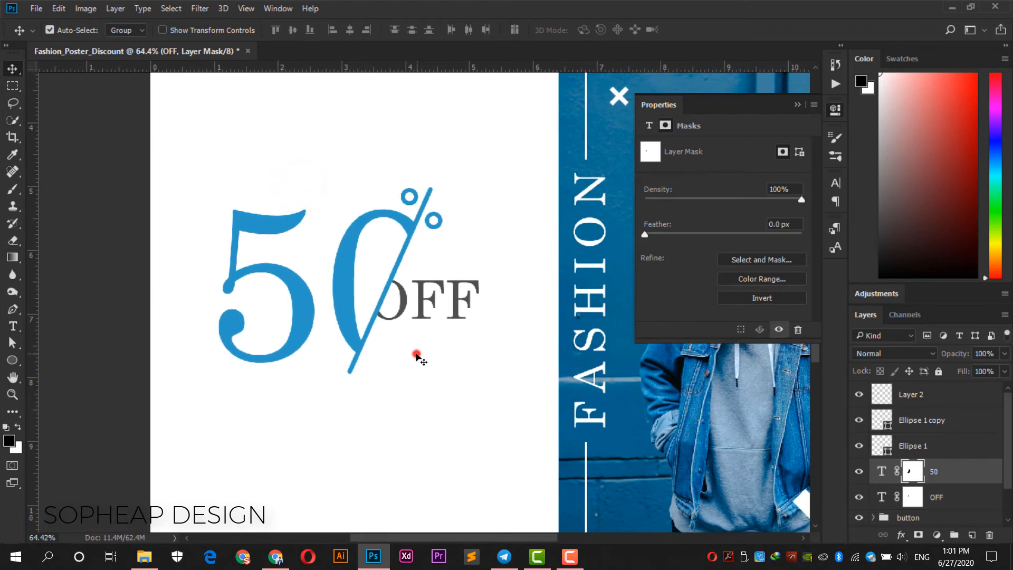
pyautogui.scroll(-3, 416, 354)
pyautogui.moveTo(410, 384); pyautogui.dragTo(245, 233)
pyautogui.scroll(-2, 404, 332)
pyautogui.hotkey('ctrl', 't')
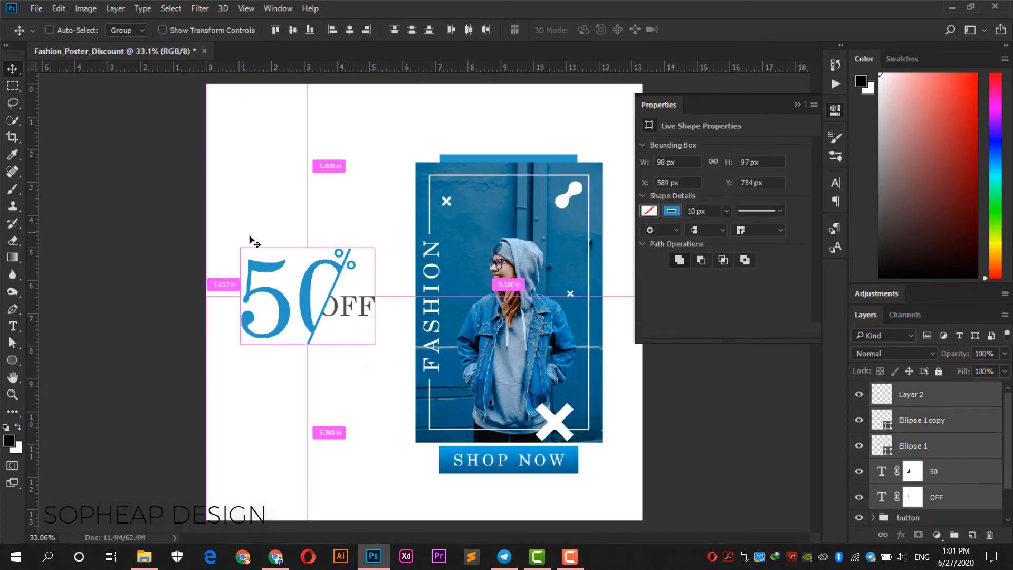
pyautogui.moveTo(382, 247); pyautogui.dragTo(394, 233)
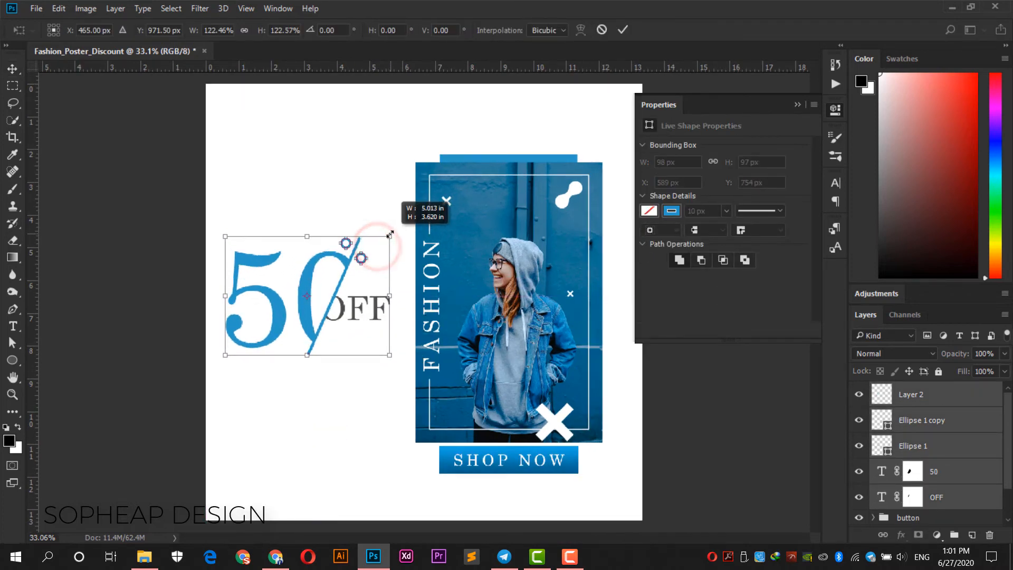
pyautogui.moveTo(351, 263); pyautogui.dragTo(352, 275)
pyautogui.press('Return')
pyautogui.click(351, 199)
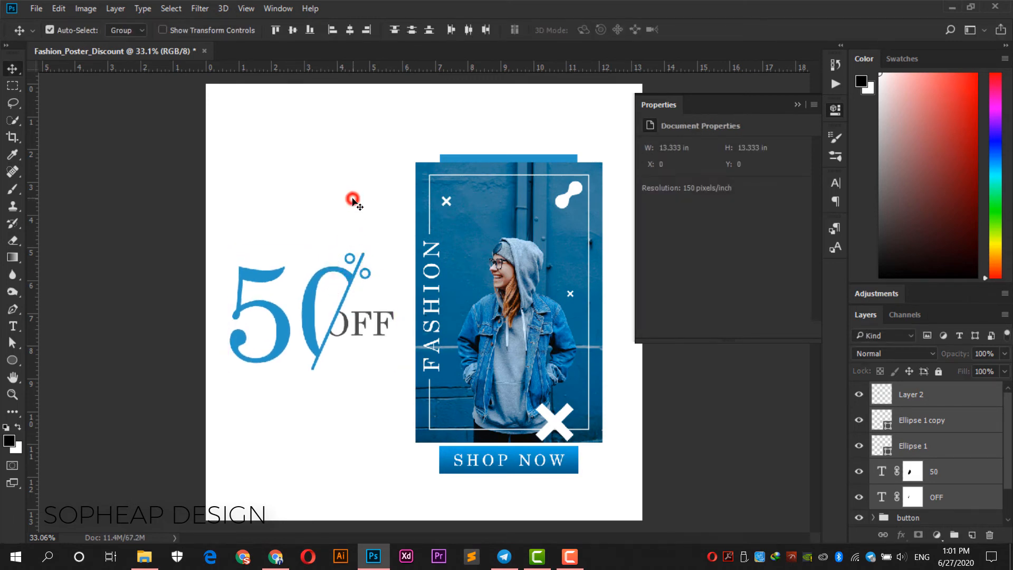
pyautogui.click(321, 221)
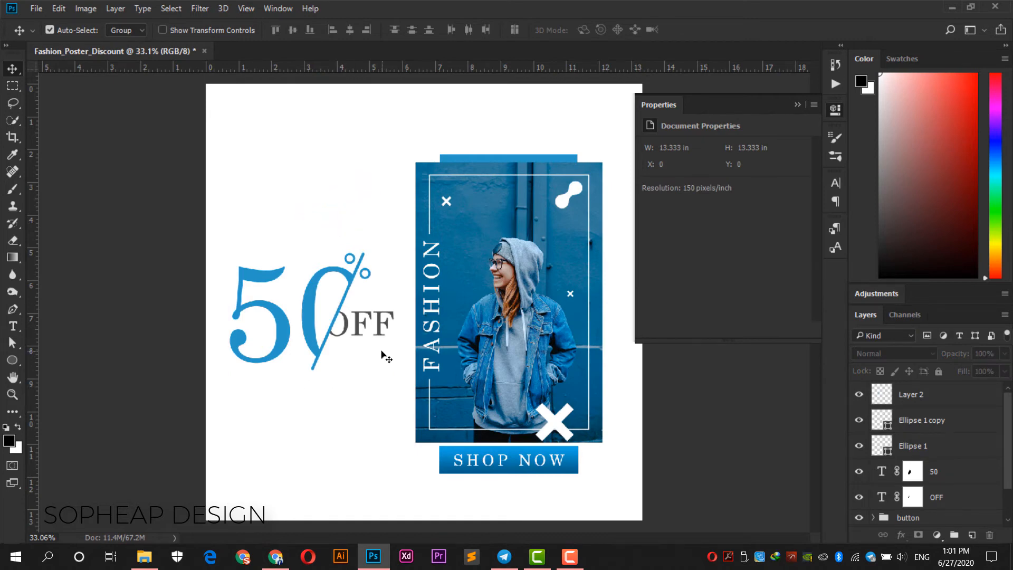
# Add the text "FOR ALL WOMEN" on a new type layer below the discount and scale it down to about 46%.
pyautogui.click(12, 325)
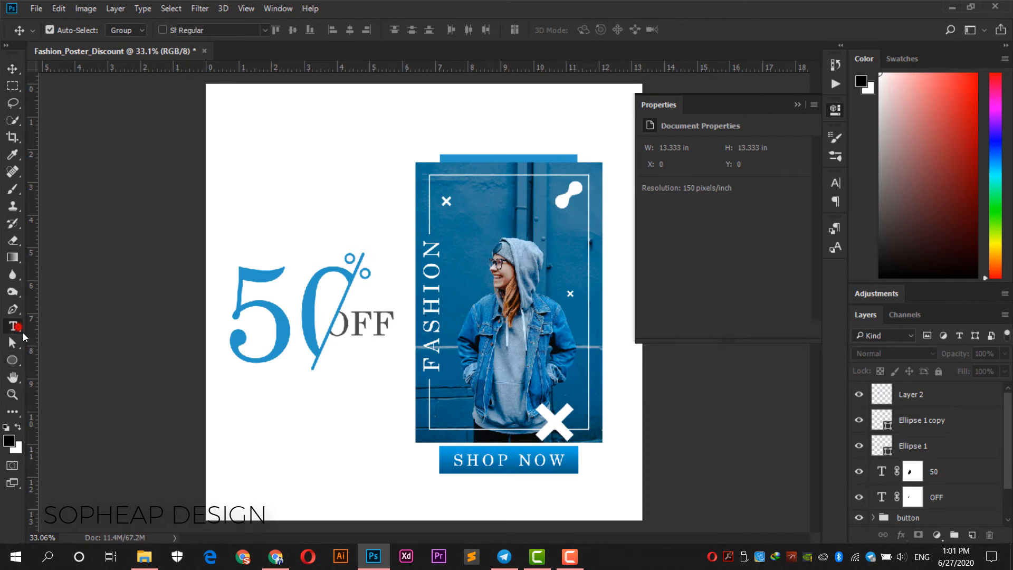
pyautogui.click(270, 437)
pyautogui.write('FOR ALL WOMEN')
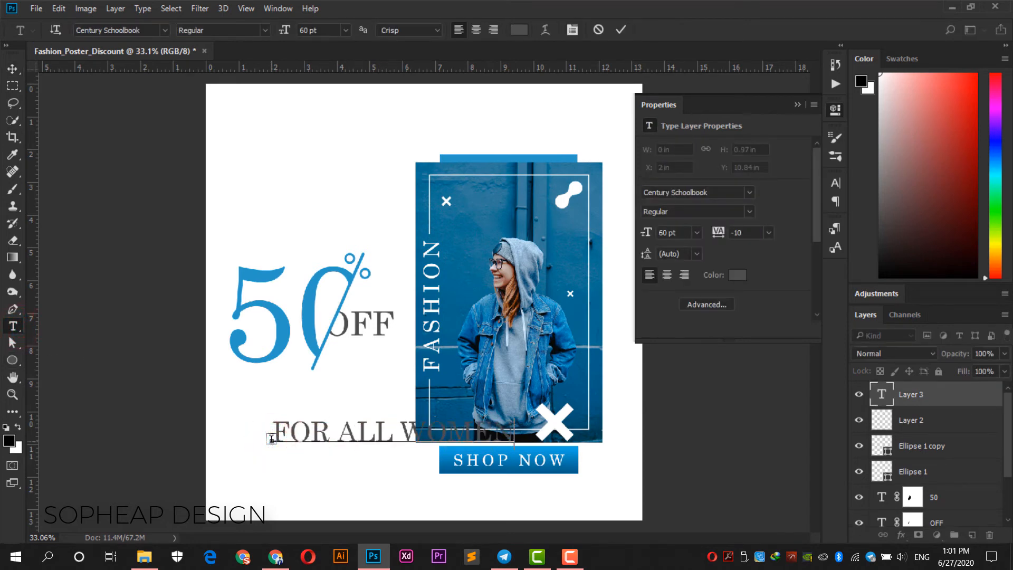
pyautogui.click(11, 70)
pyautogui.hotkey('ctrl', 't')
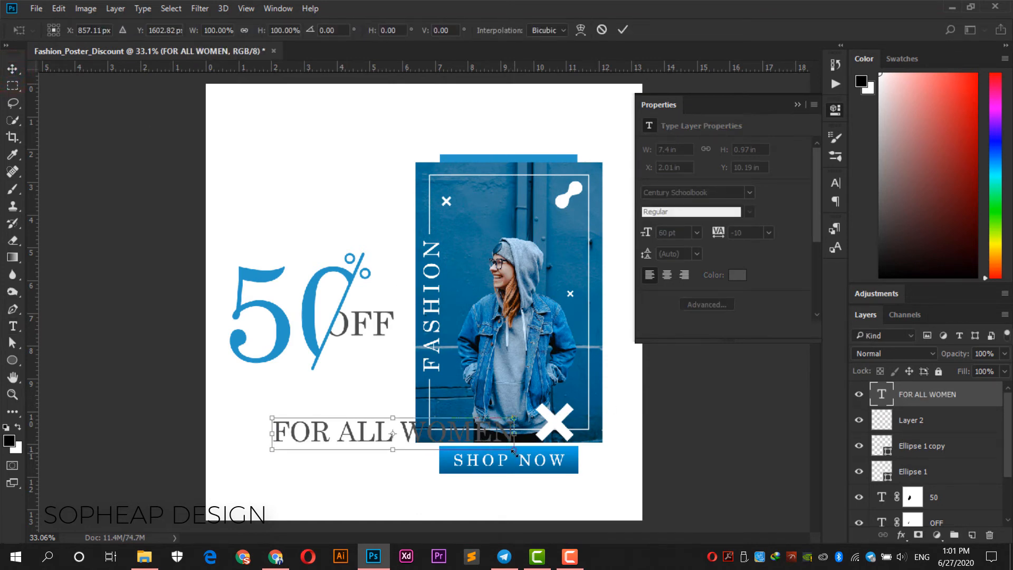
pyautogui.moveTo(514, 452); pyautogui.dragTo(386, 423)
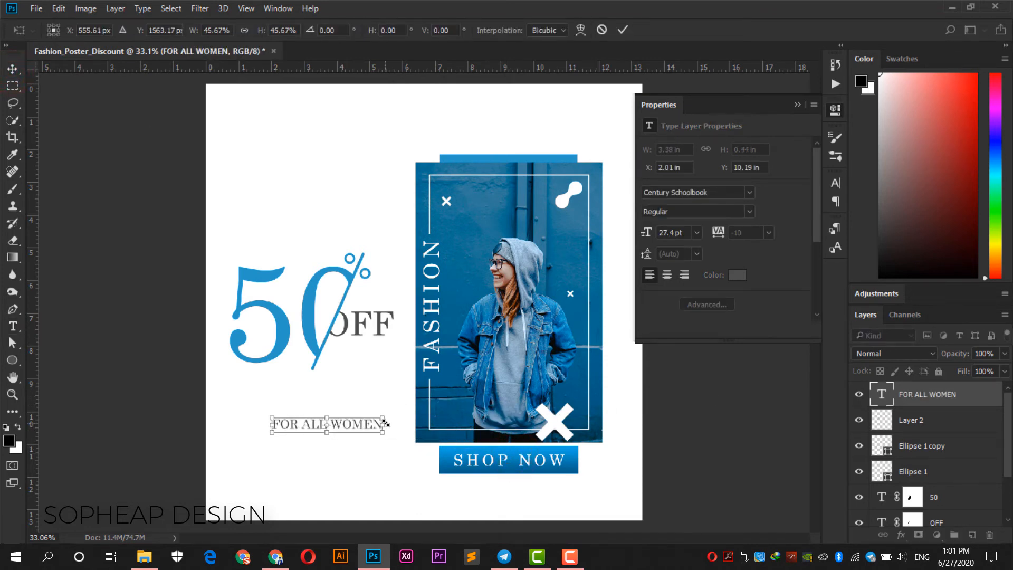
pyautogui.click(619, 30)
# Recolor the whole "FOR ALL WOMEN" text to the blue #2899c7 sampled from the bar above the portrait.
pyautogui.click(13, 327)
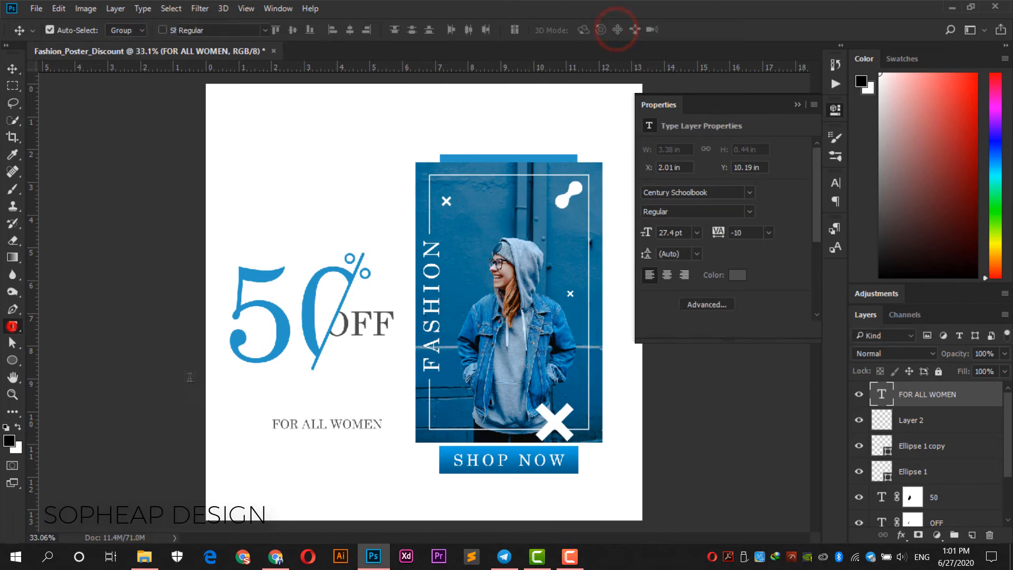
pyautogui.click(295, 423)
pyautogui.moveTo(270, 424); pyautogui.dragTo(389, 420)
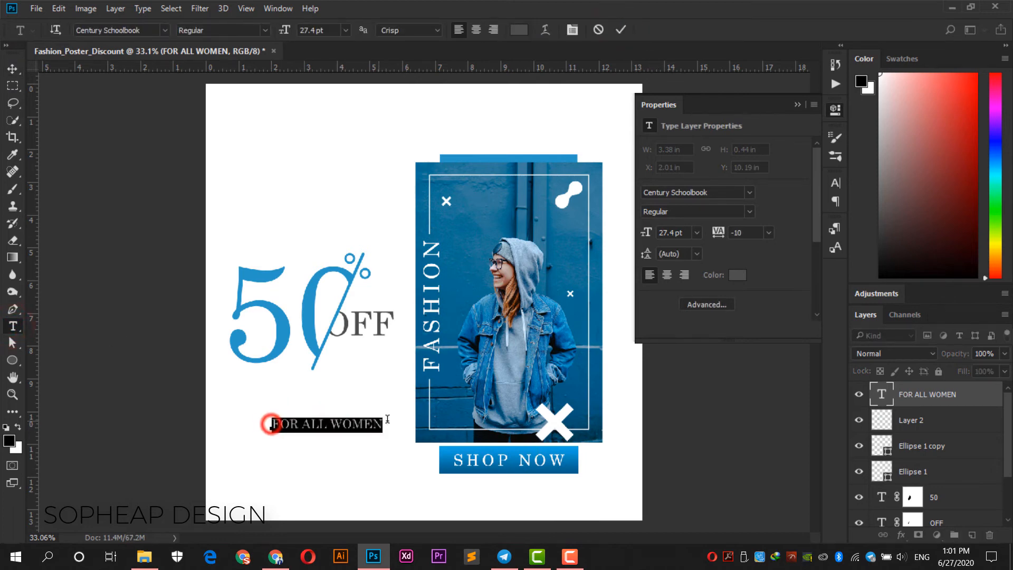
pyautogui.click(519, 30)
pyautogui.click(502, 156)
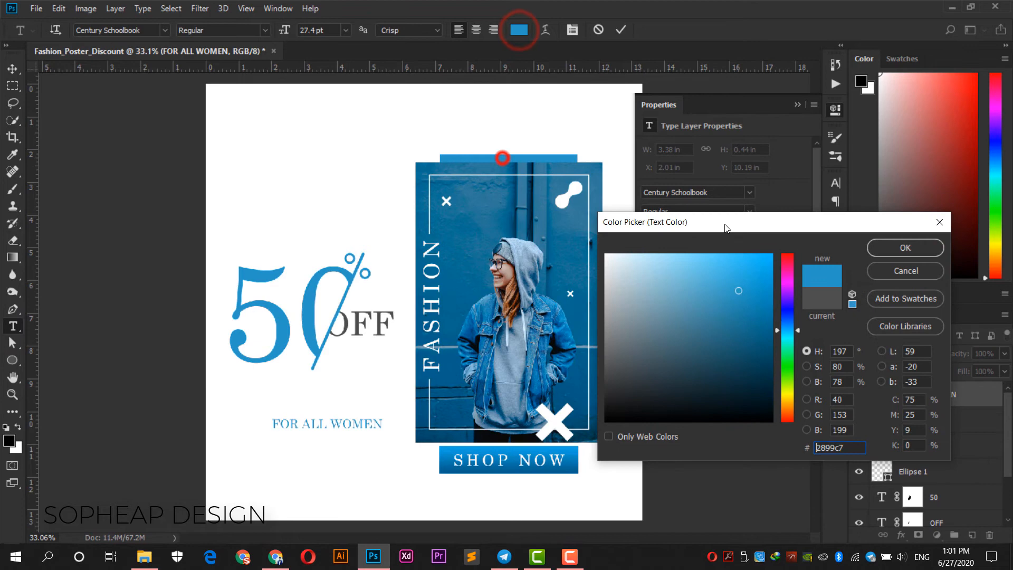
pyautogui.click(889, 247)
# Move "FOR ALL WOMEN" directly beneath the "50" and enlarge it to 40.91 pt to span the width of the discount artwork.
pyautogui.click(12, 69)
pyautogui.moveTo(312, 428); pyautogui.dragTo(271, 384)
pyautogui.press('ctrl')
pyautogui.hotkey('ctrl', 't')
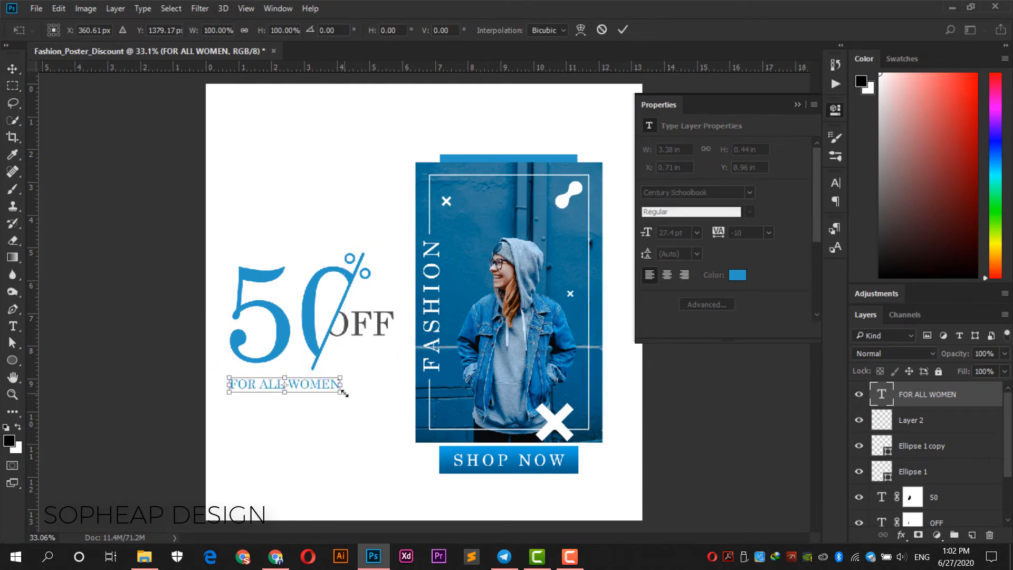
pyautogui.moveTo(341, 389); pyautogui.dragTo(375, 402)
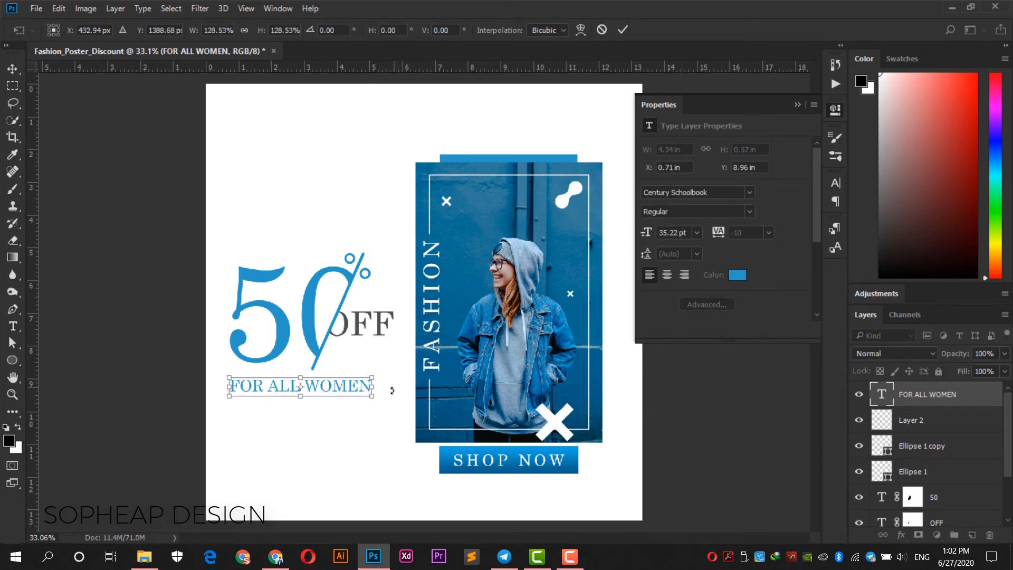
pyautogui.moveTo(373, 396); pyautogui.dragTo(398, 408)
pyautogui.press('Return')
# Select the discount artwork together with "FOR ALL WOMEN" and move it slightly upward.
pyautogui.hotkey('ctrl', '-')
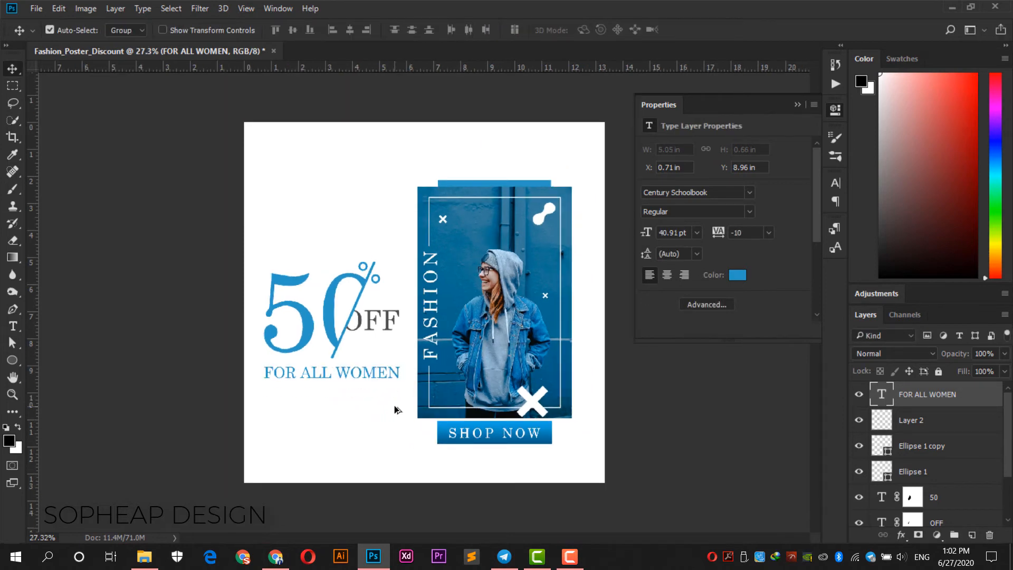
pyautogui.moveTo(391, 407); pyautogui.dragTo(272, 252)
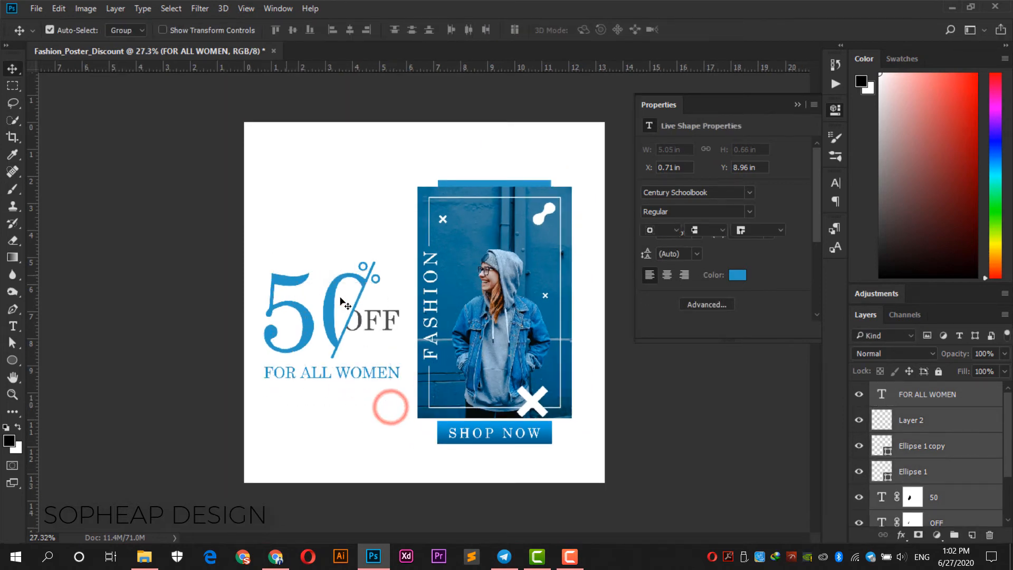
pyautogui.moveTo(363, 280); pyautogui.dragTo(364, 265)
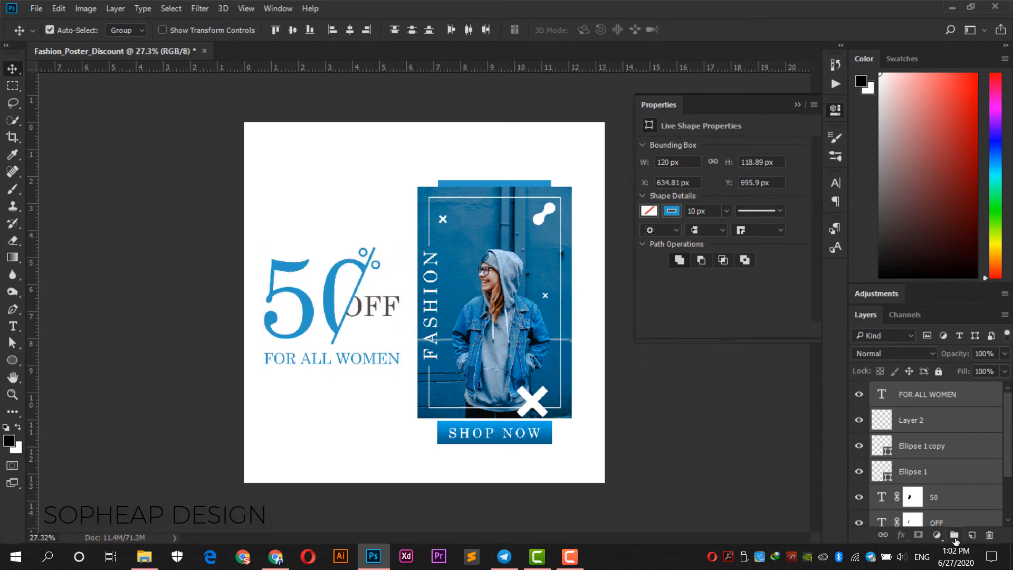
# Group all the discount layers and name the group "price_discount".
pyautogui.click(316, 430)
pyautogui.moveTo(393, 378); pyautogui.dragTo(272, 230)
pyautogui.click(954, 534)
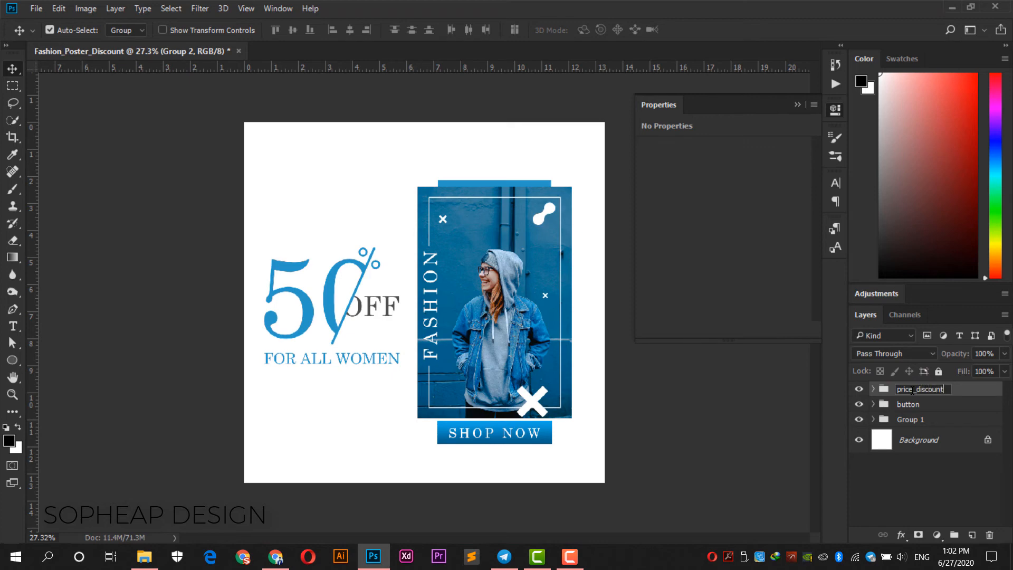
pyautogui.press('Return')
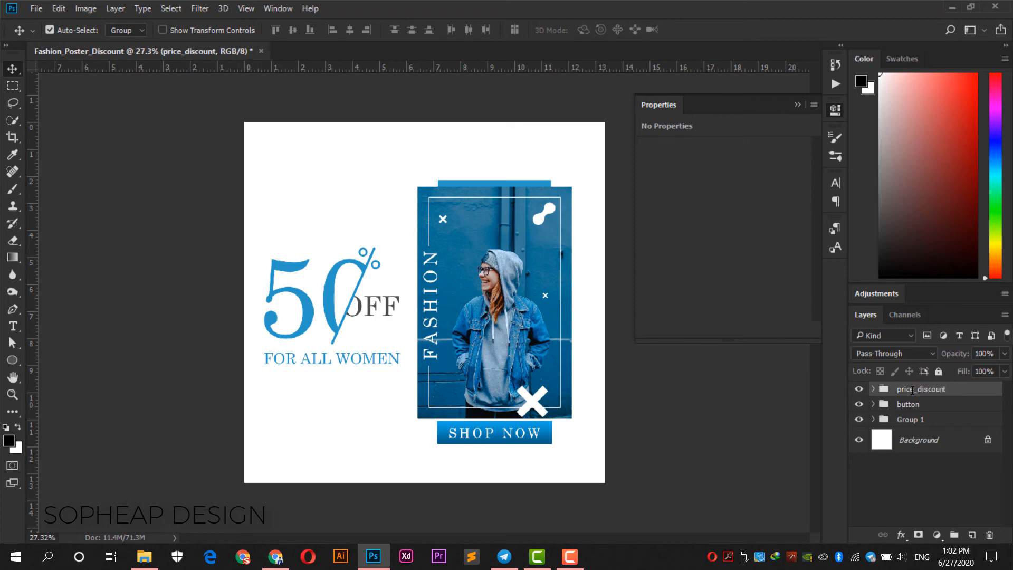
# Combine the portrait group and the button group into one new group, checking their contents by toggling visibility.
pyautogui.click(523, 375)
pyautogui.click(858, 418)
pyautogui.click(859, 418)
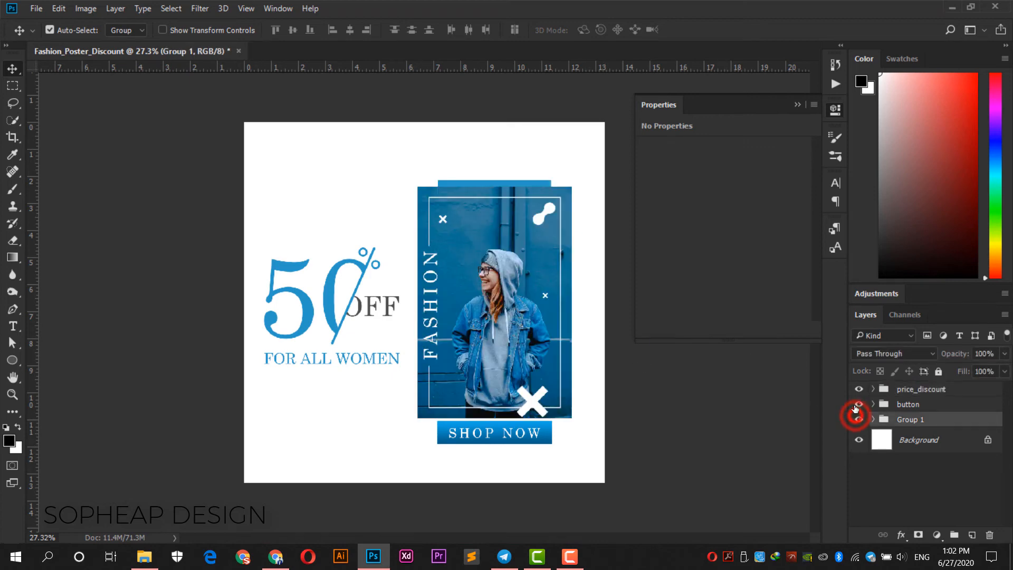
pyautogui.click(859, 405)
pyautogui.click(859, 404)
pyautogui.moveTo(558, 420); pyautogui.dragTo(431, 151)
pyautogui.click(956, 535)
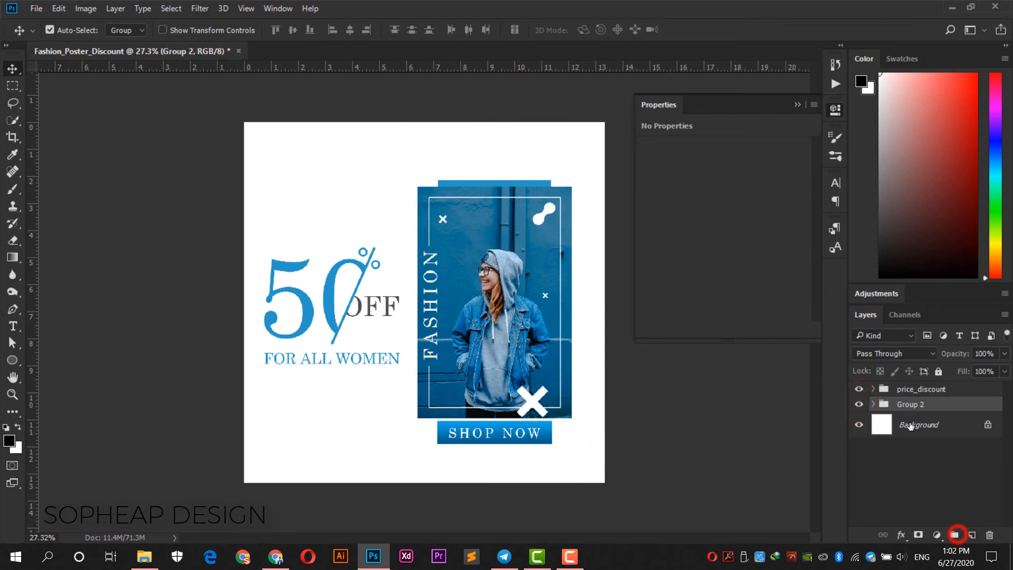
pyautogui.click(859, 404)
pyautogui.click(859, 405)
# Move the combined portrait and button group about 0.24 in to the right and enlarge it to about 112%.
pyautogui.moveTo(479, 292); pyautogui.dragTo(486, 292)
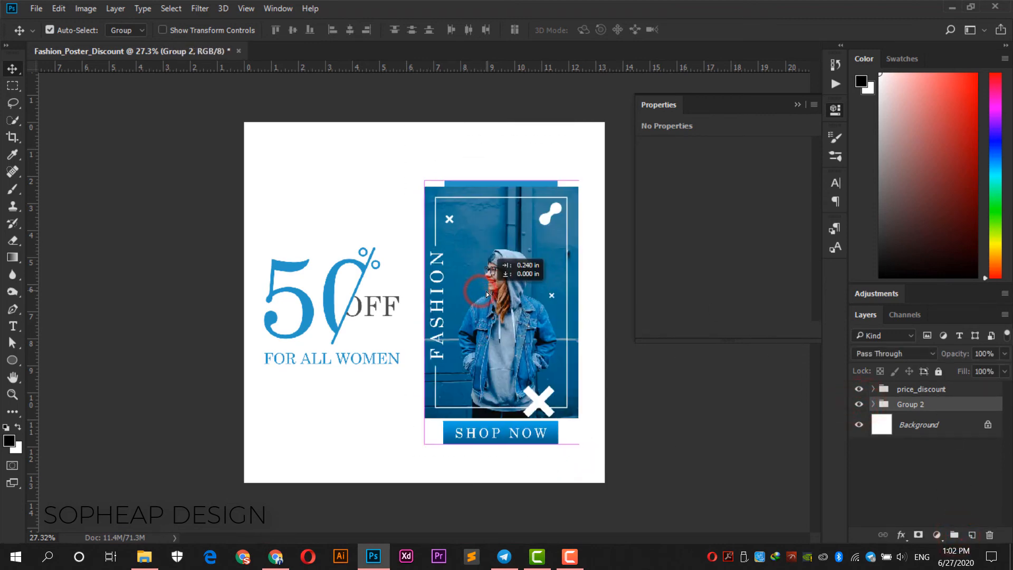
pyautogui.hotkey('ctrl', 't')
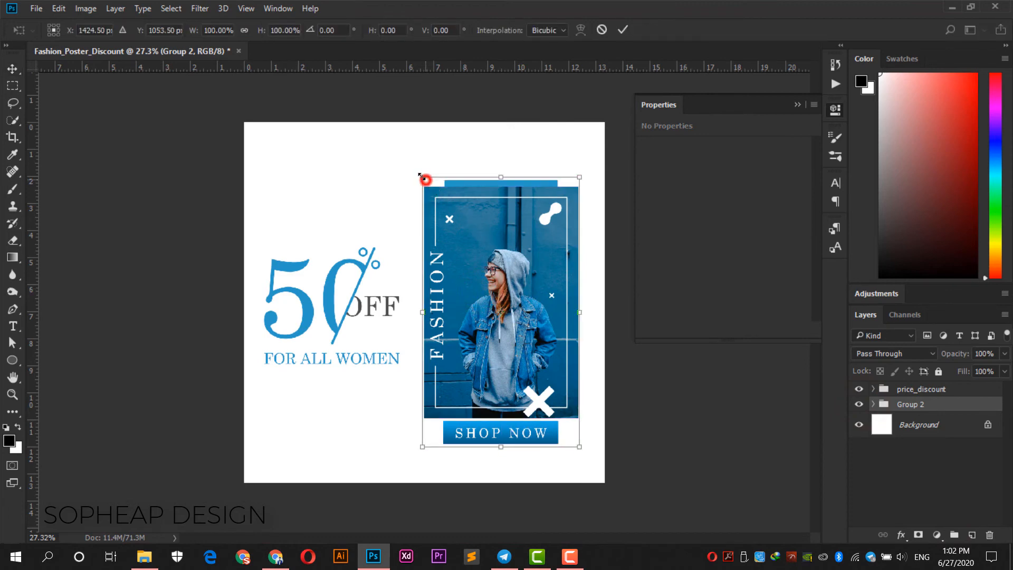
pyautogui.moveTo(422, 177); pyautogui.dragTo(411, 167)
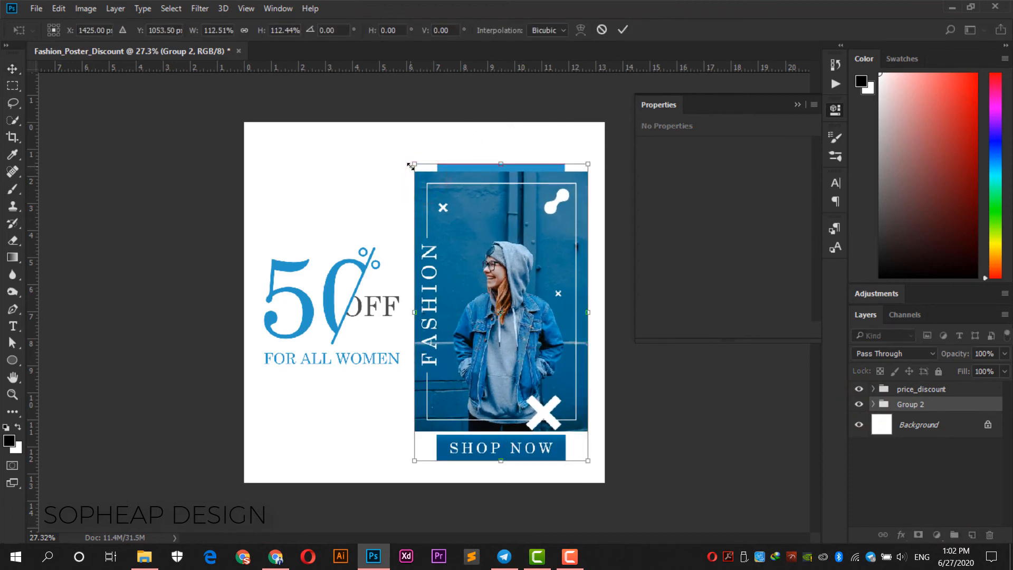
pyautogui.click(623, 30)
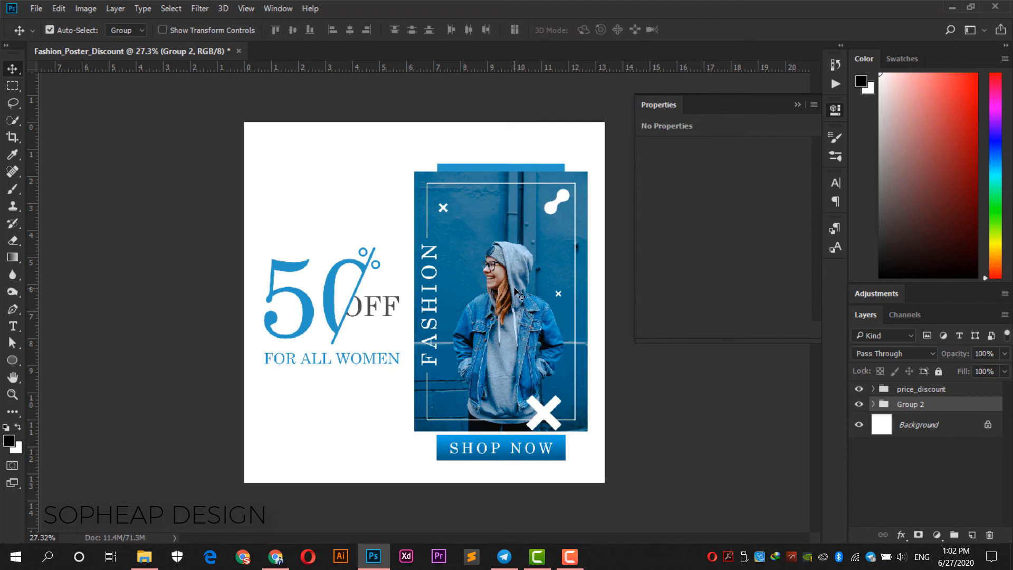
# Nudge the price_discount group slightly to the right, then deselect it.
pyautogui.click(921, 390)
pyautogui.press('Right')
pyautogui.press('Right')
pyautogui.press('Right')
pyautogui.press('Right')
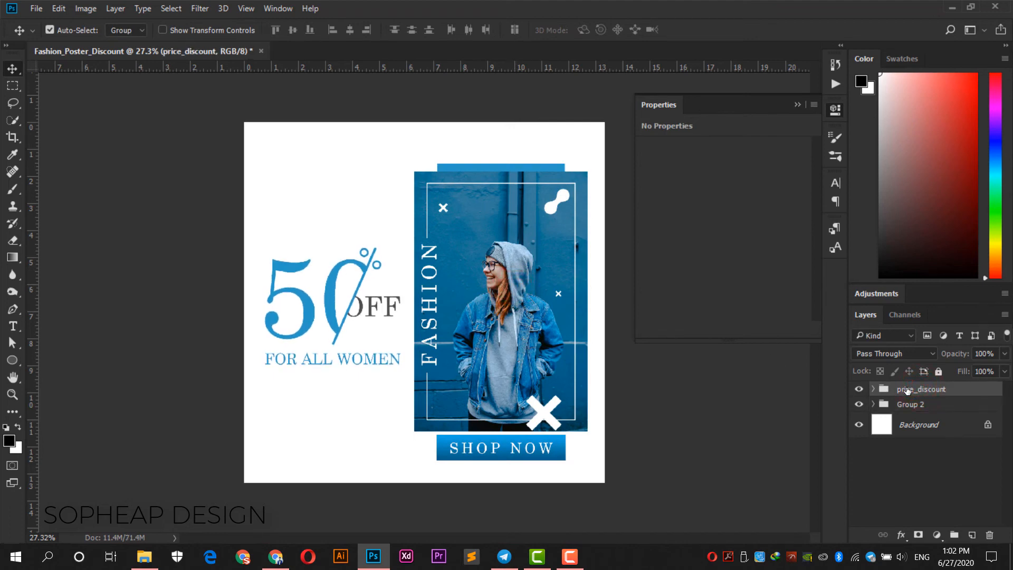
pyautogui.click(329, 176)
pyautogui.hotkey('ctrl', '-')
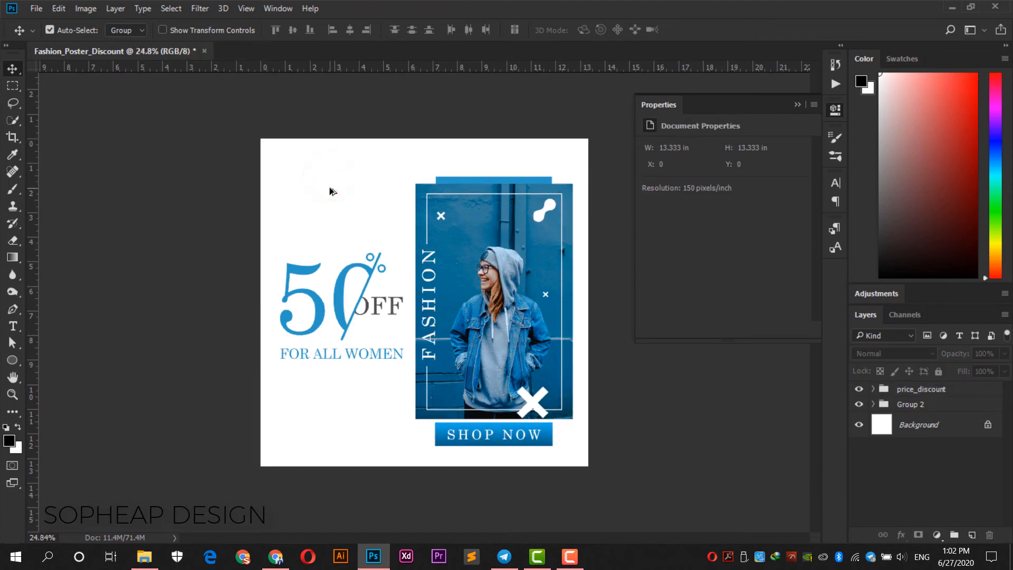
pyautogui.scroll(1, 329, 191)
# Draw a thin vertical rectangle about 10 by 160 px near the poster's upper-left corner, with a blue fill and no stroke.
pyautogui.click(835, 111)
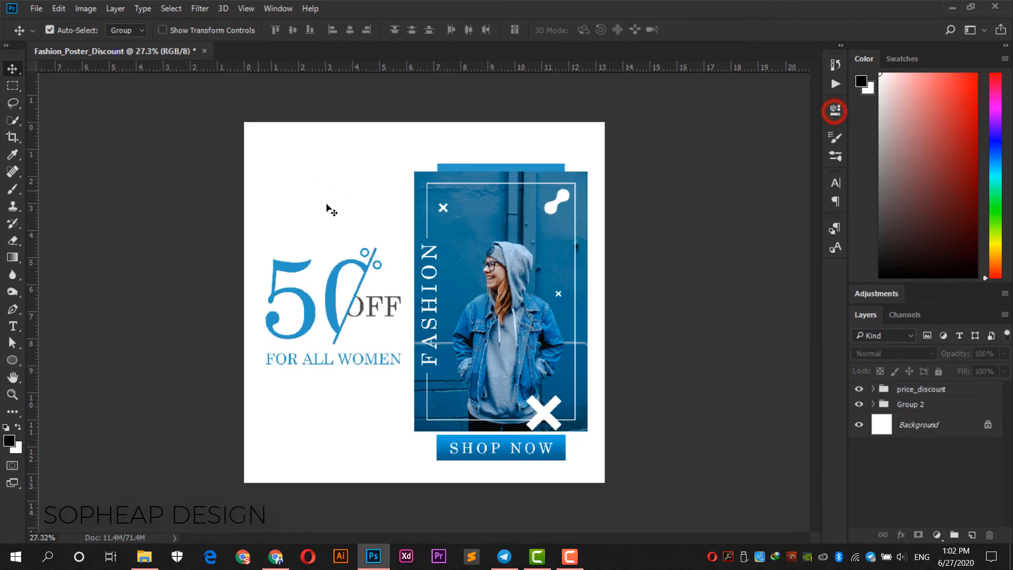
pyautogui.click(17, 362)
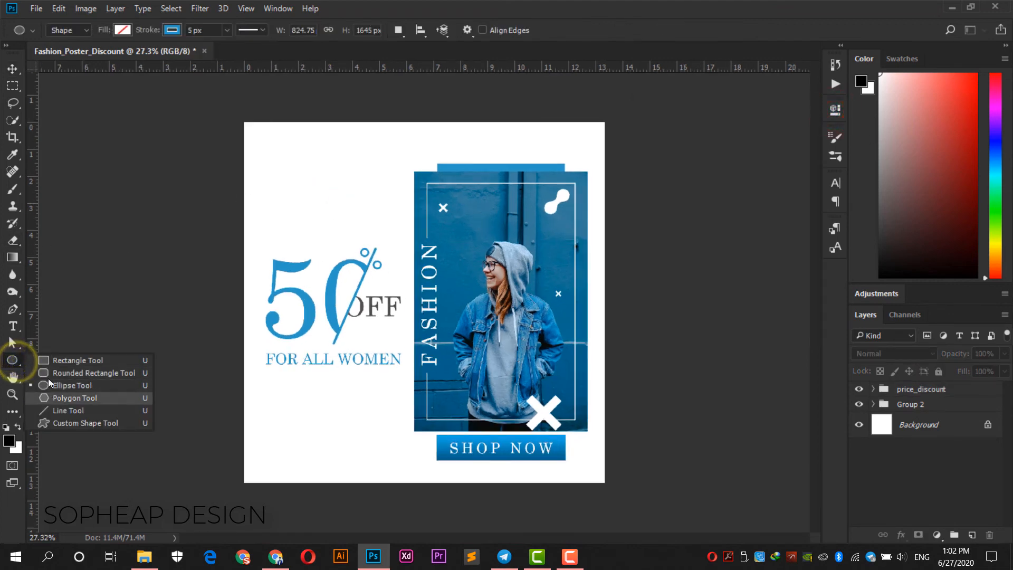
pyautogui.click(50, 362)
pyautogui.scroll(3, 260, 143)
pyautogui.scroll(1, 260, 142)
pyautogui.moveTo(230, 105); pyautogui.dragTo(231, 151)
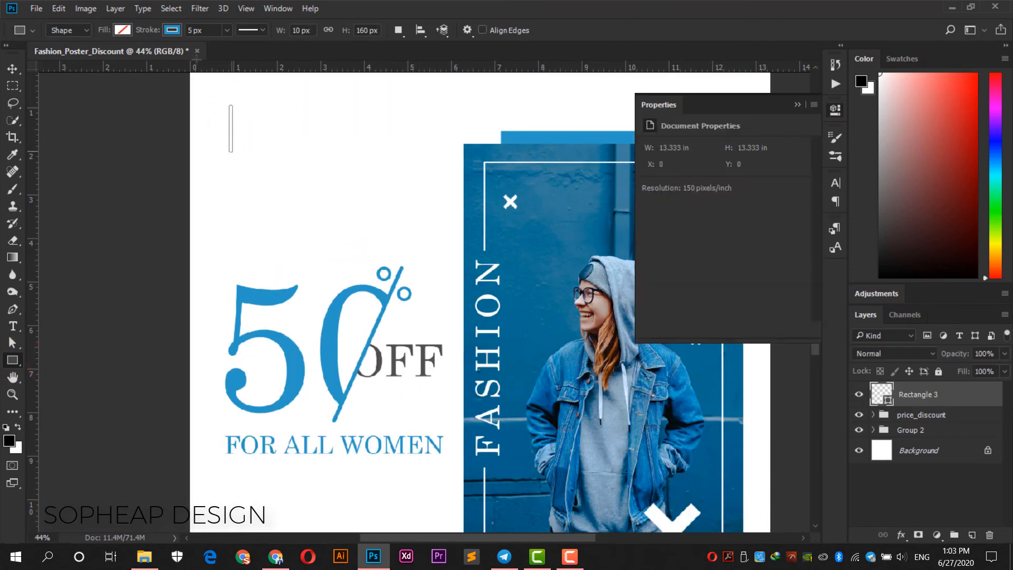
pyautogui.click(172, 30)
pyautogui.click(122, 30)
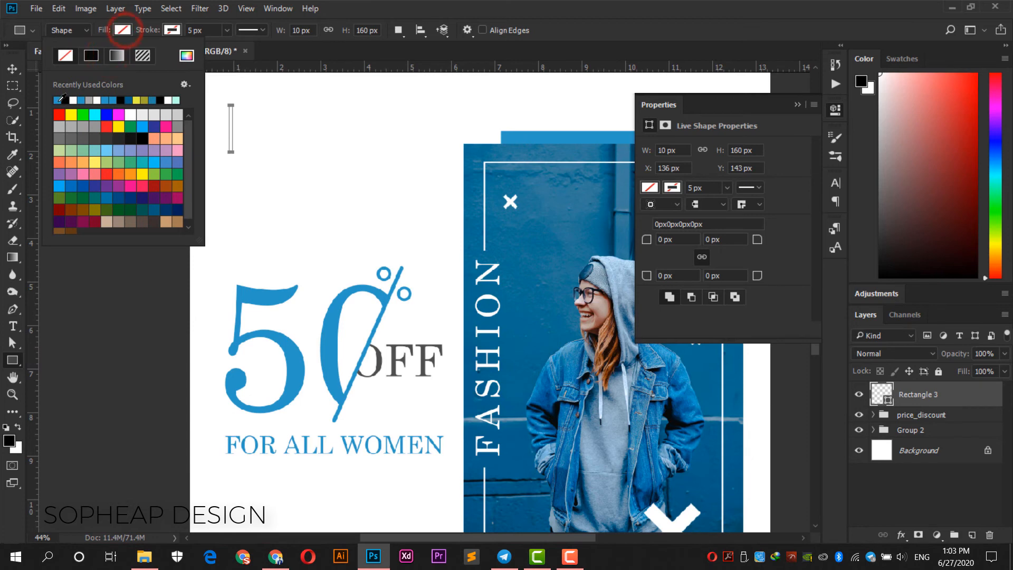
pyautogui.click(57, 101)
# Add the text "BRAND NAME" beside the thin blue bar.
pyautogui.click(15, 68)
pyautogui.scroll(3, 208, 101)
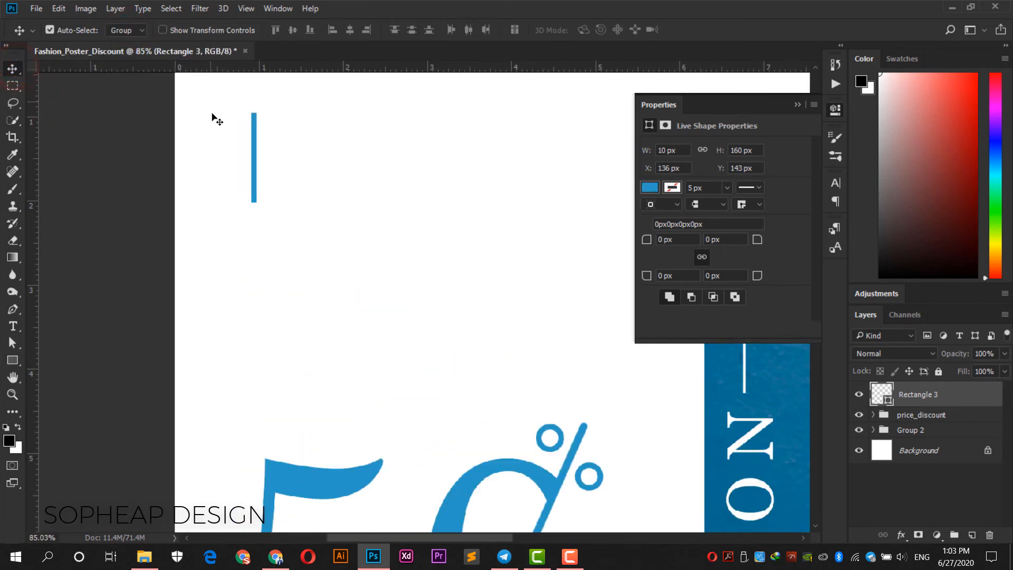
pyautogui.moveTo(214, 122); pyautogui.dragTo(195, 173)
pyautogui.click(12, 326)
pyautogui.click(274, 215)
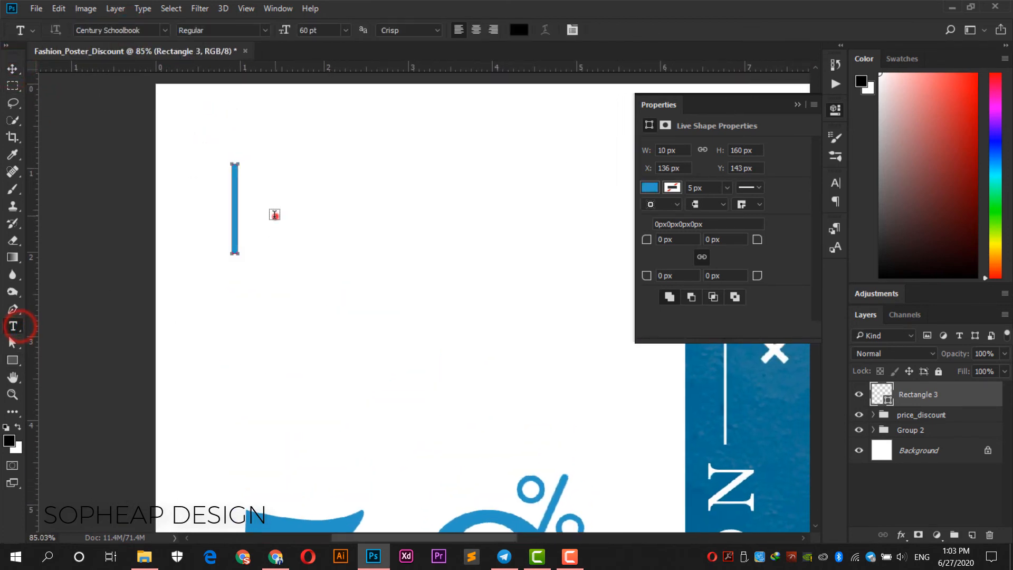
pyautogui.write('BRAND NA')
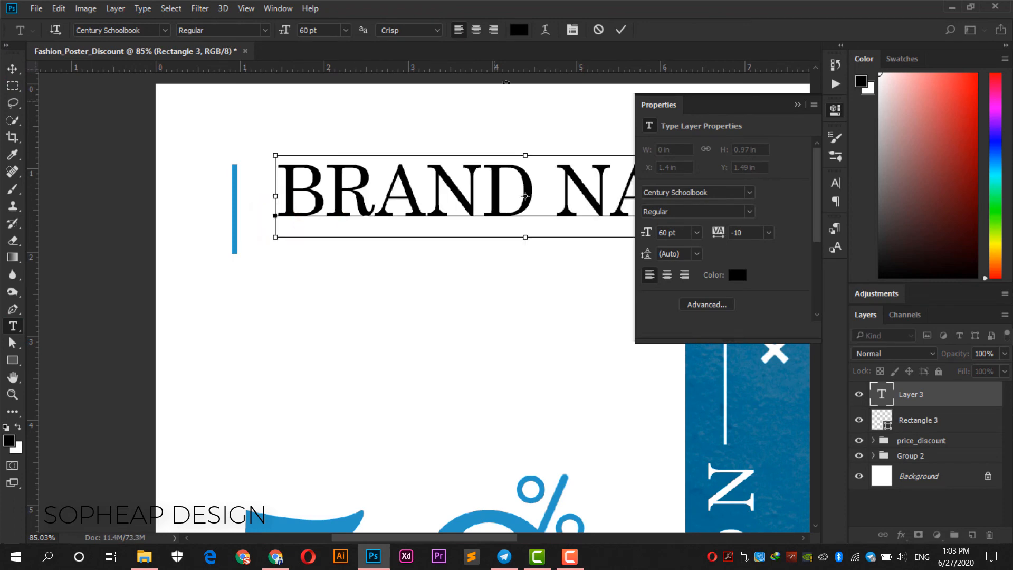
# Change the BRAND NAME text color to dark gray 393939.
pyautogui.hotkey('ctrl', 'a')
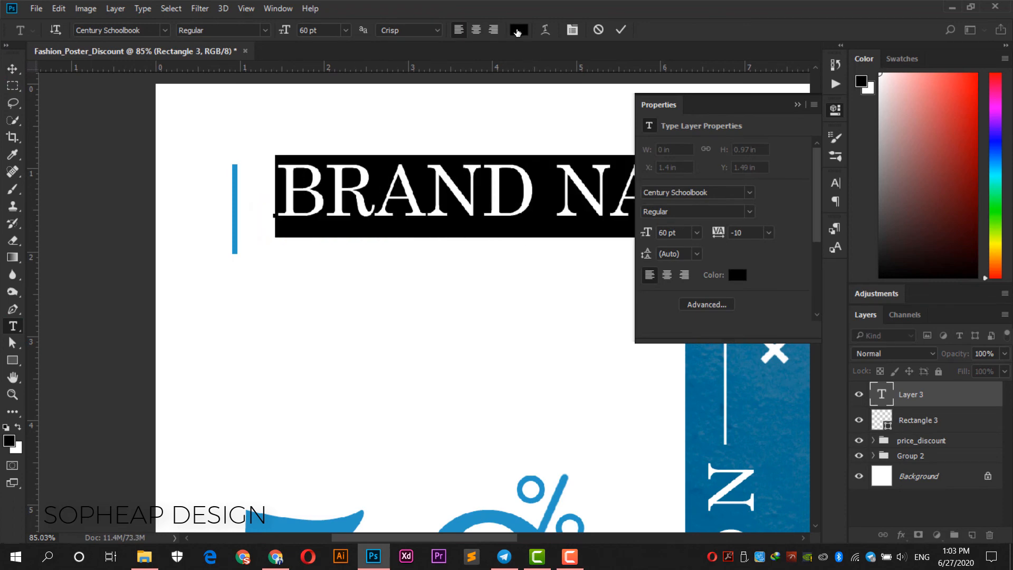
pyautogui.click(518, 29)
pyautogui.moveTo(612, 401); pyautogui.dragTo(591, 384)
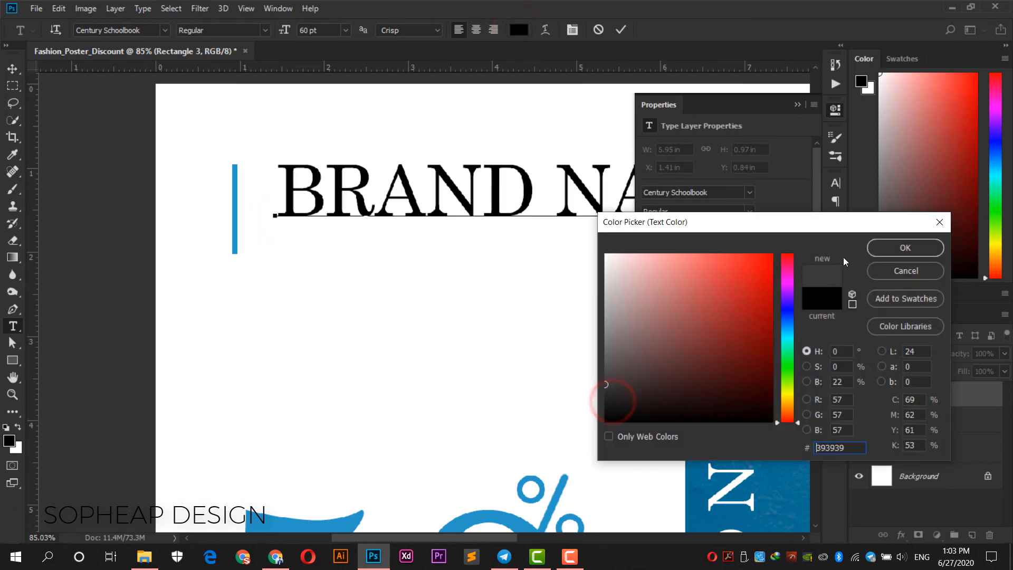
pyautogui.click(905, 247)
# Scale the BRAND NAME text down to about 27 pt and place it right next to the upper part of the blue bar.
pyautogui.click(12, 68)
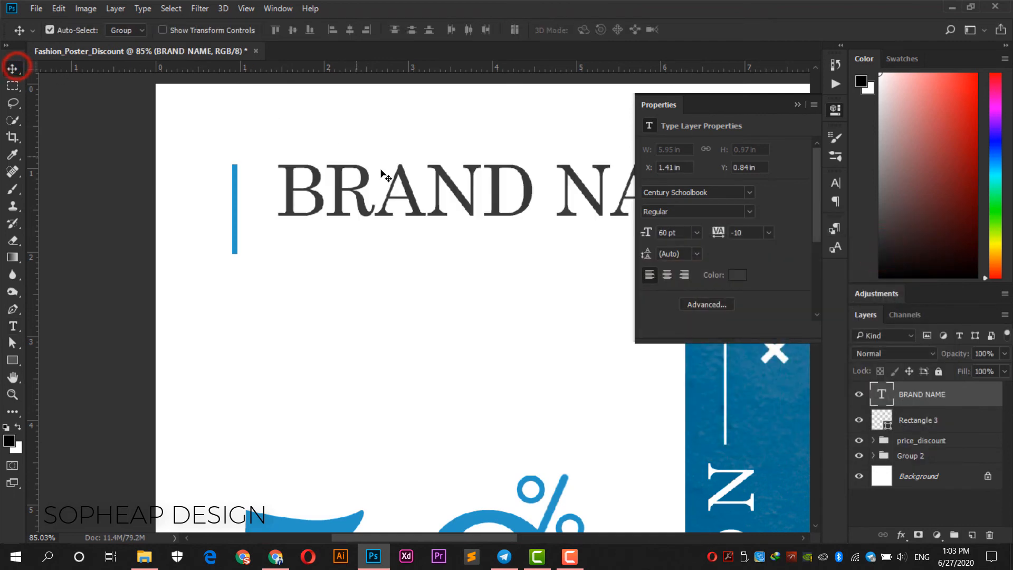
pyautogui.hotkey('ctrl', 't')
pyautogui.moveTo(274, 153); pyautogui.dragTo(396, 170)
pyautogui.moveTo(486, 191); pyautogui.dragTo(337, 178)
pyautogui.moveTo(502, 205); pyautogui.dragTo(473, 200)
pyautogui.press('Return')
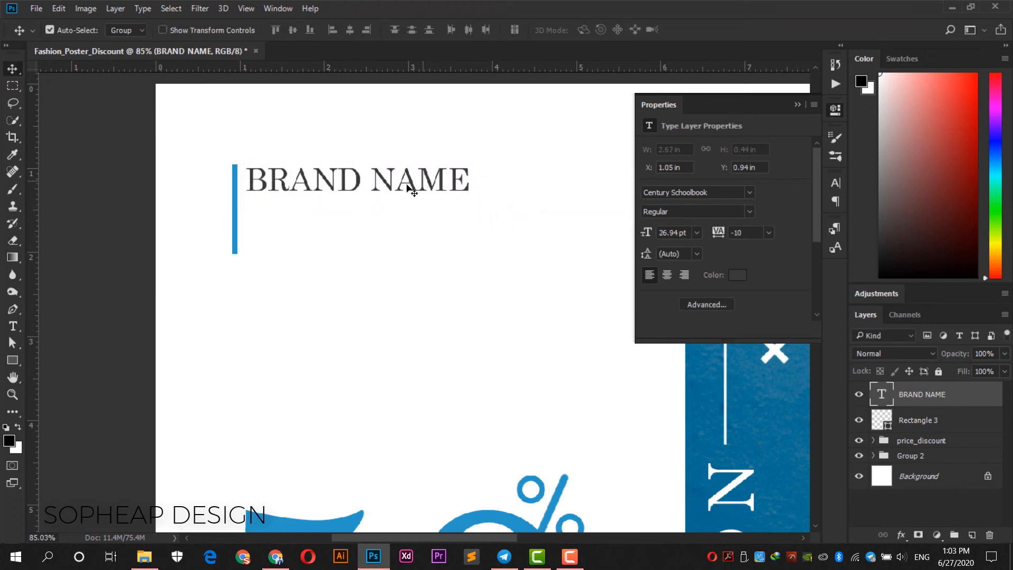
pyautogui.moveTo(358, 180); pyautogui.dragTo(358, 214)
pyautogui.press('t')
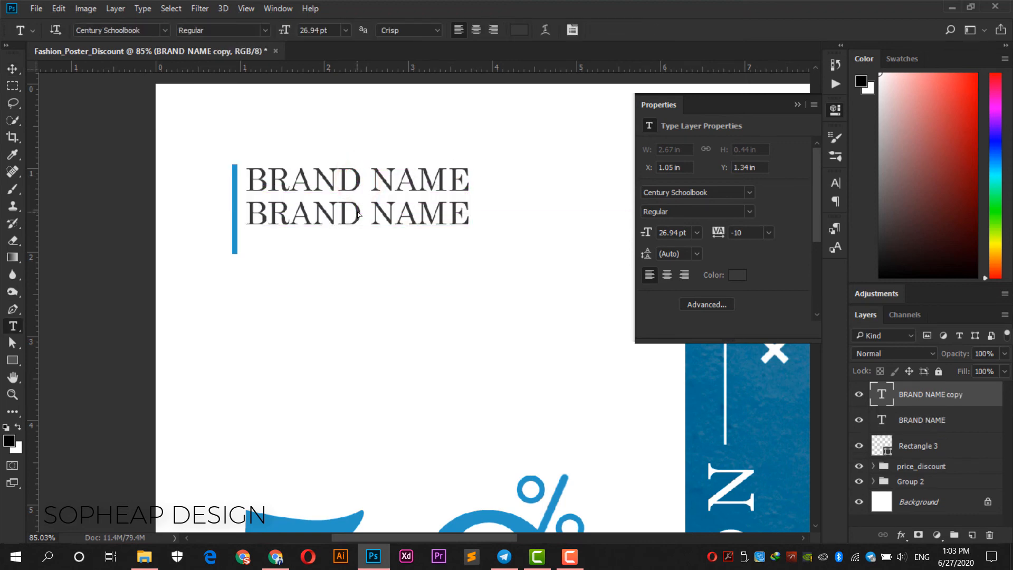
pyautogui.click(13, 68)
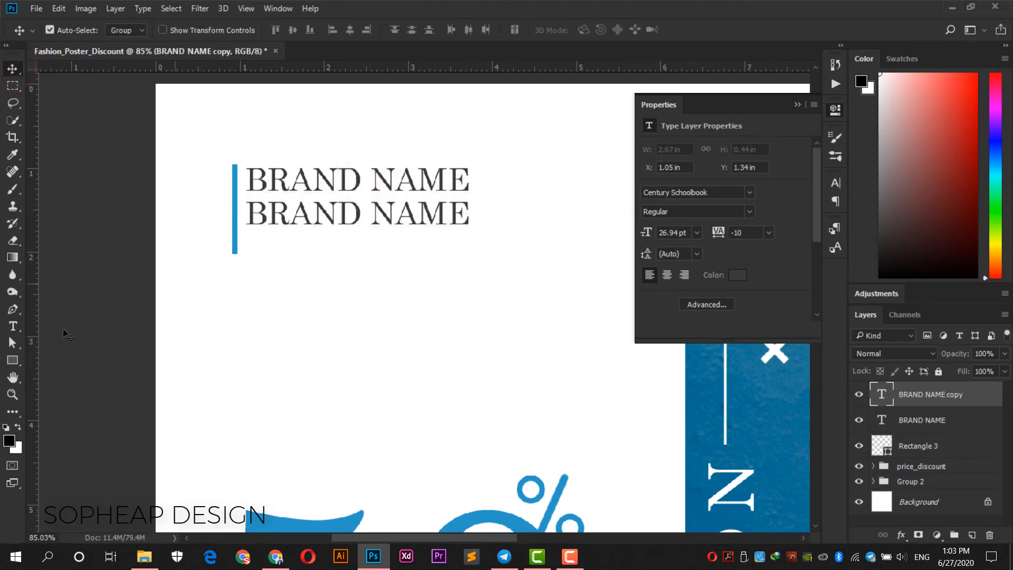
pyautogui.click(14, 327)
pyautogui.click(296, 211)
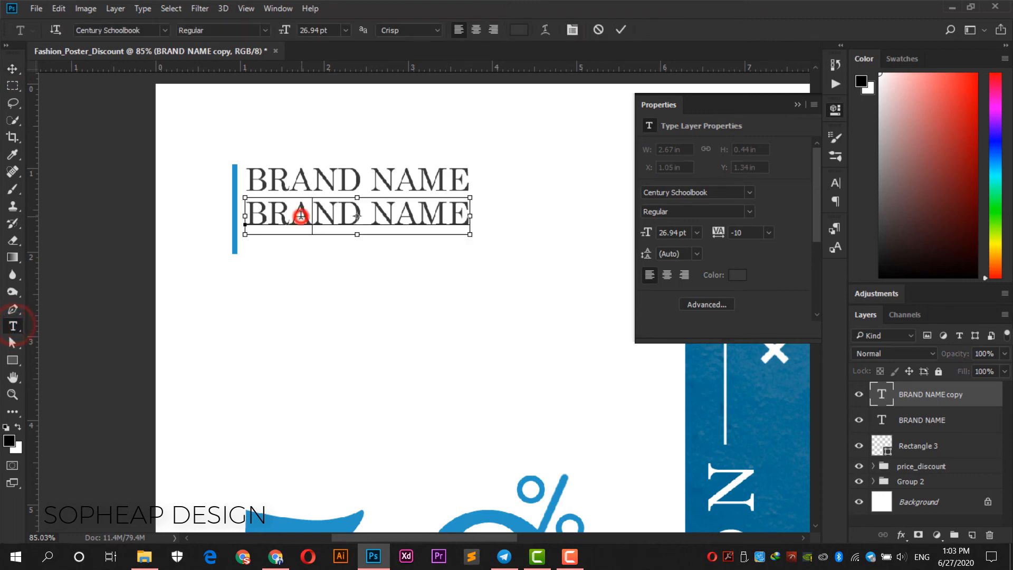
pyautogui.hotkey('ctrl', 'a')
pyautogui.write('WWW.')
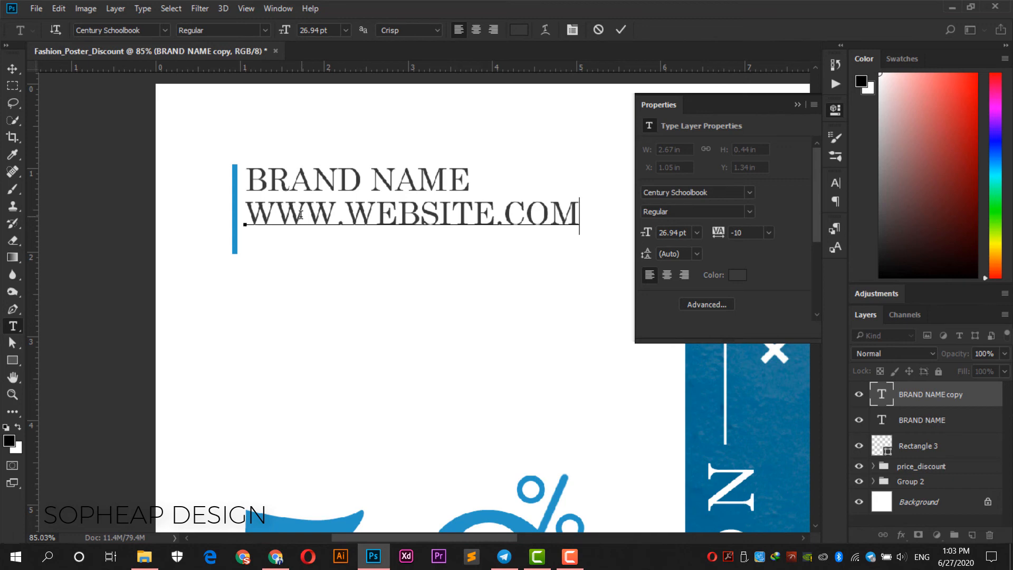
# Set the font size of the website address text to 15 pt.
pyautogui.hotkey('ctrl', 'a')
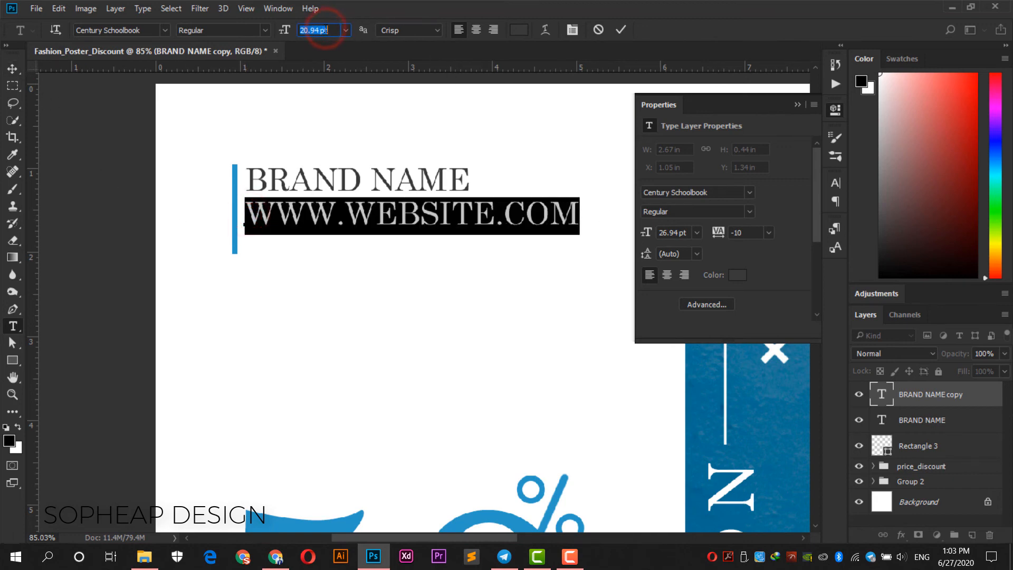
pyautogui.click(833, 111)
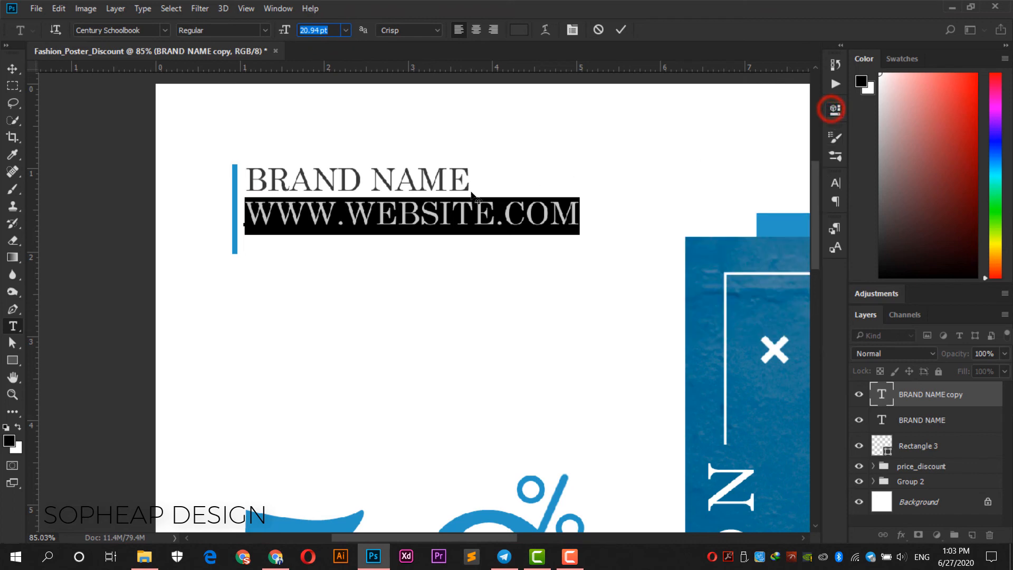
pyautogui.click(432, 216)
pyautogui.moveTo(246, 211); pyautogui.dragTo(579, 213)
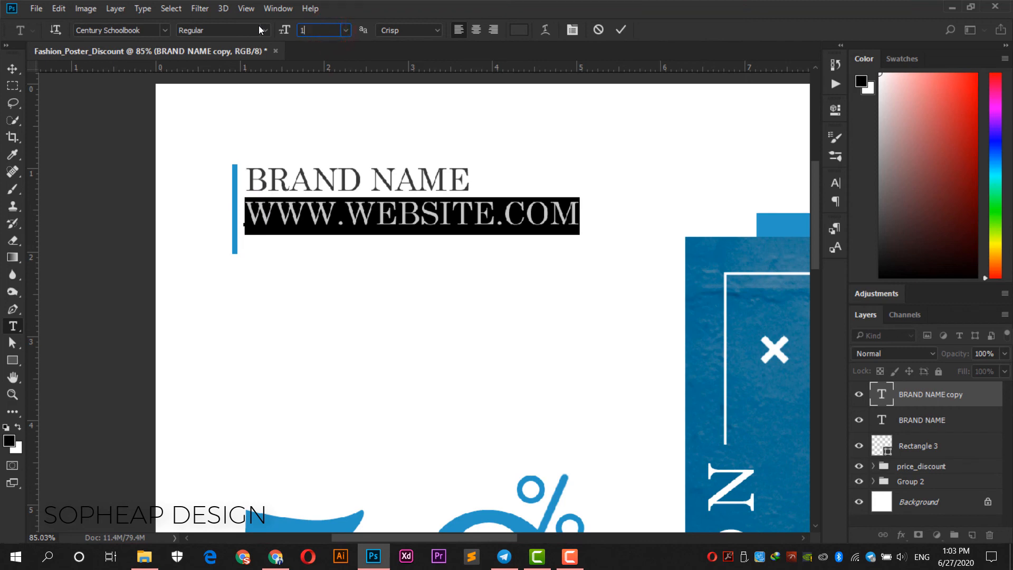
pyautogui.write('19')
pyautogui.press('Return')
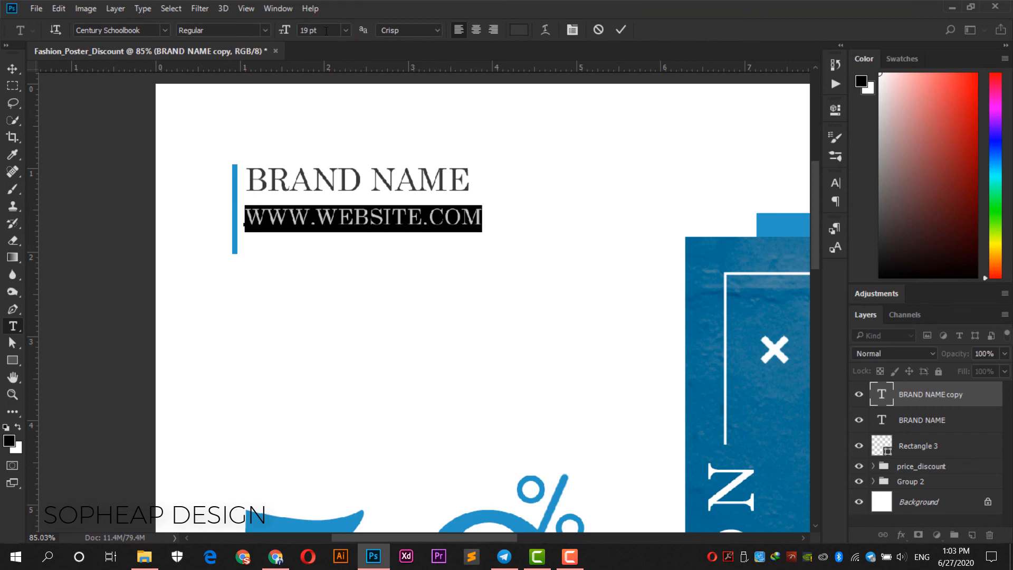
pyautogui.write('15')
pyautogui.press('Return')
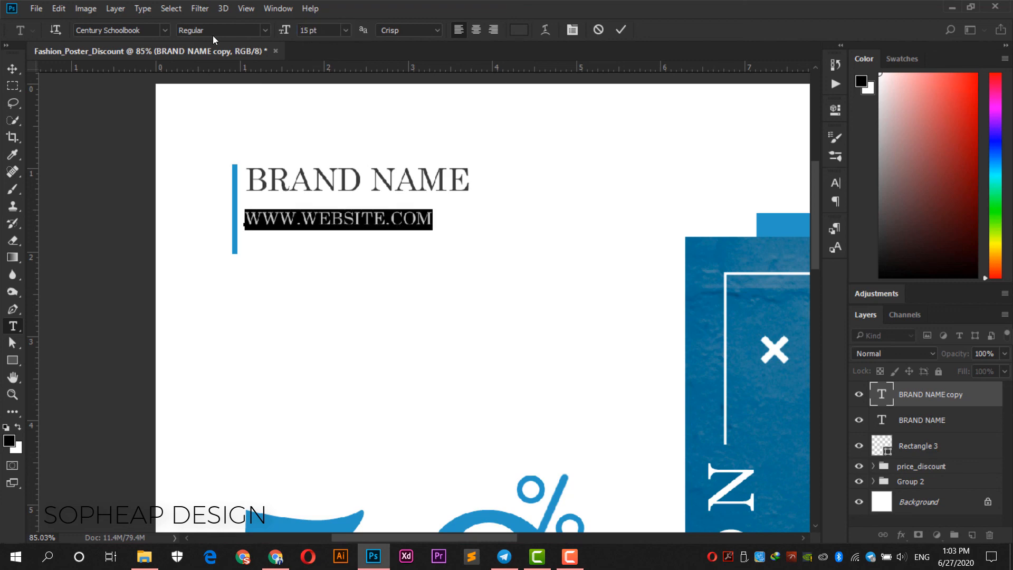
# Set the website address tracking to 200 and move the line up close beneath BRAND NAME.
pyautogui.click(837, 186)
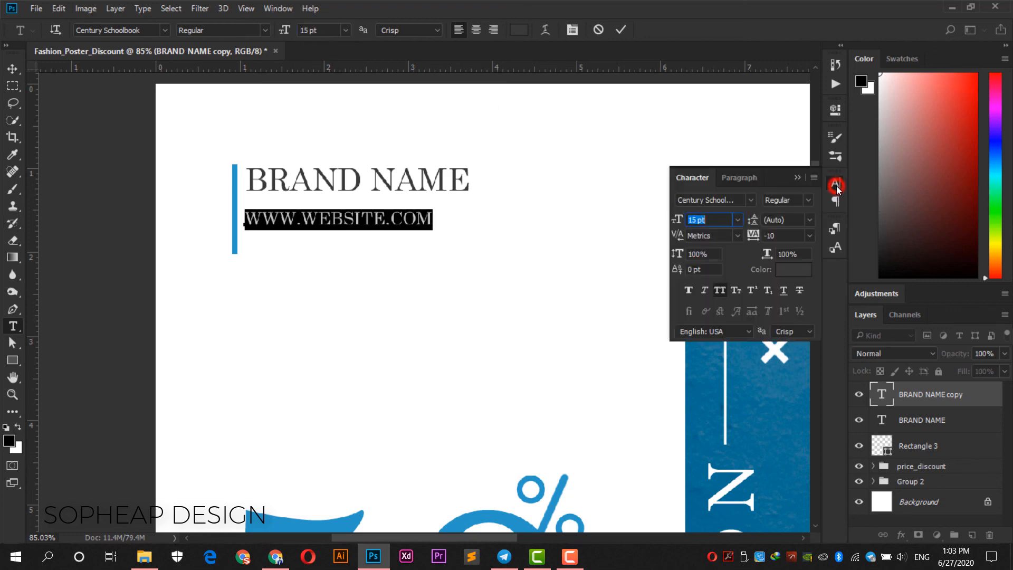
pyautogui.click(809, 236)
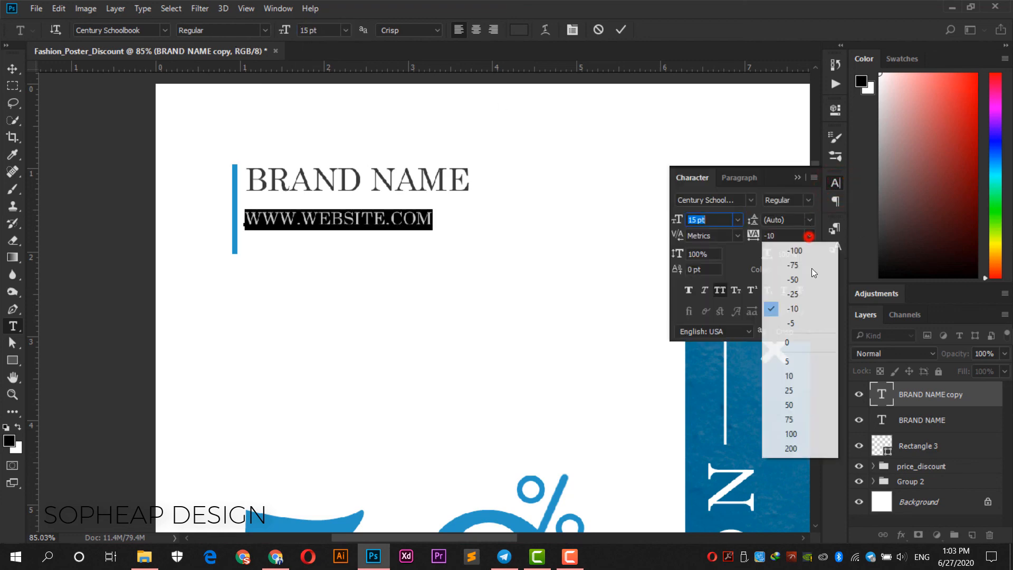
pyautogui.click(809, 447)
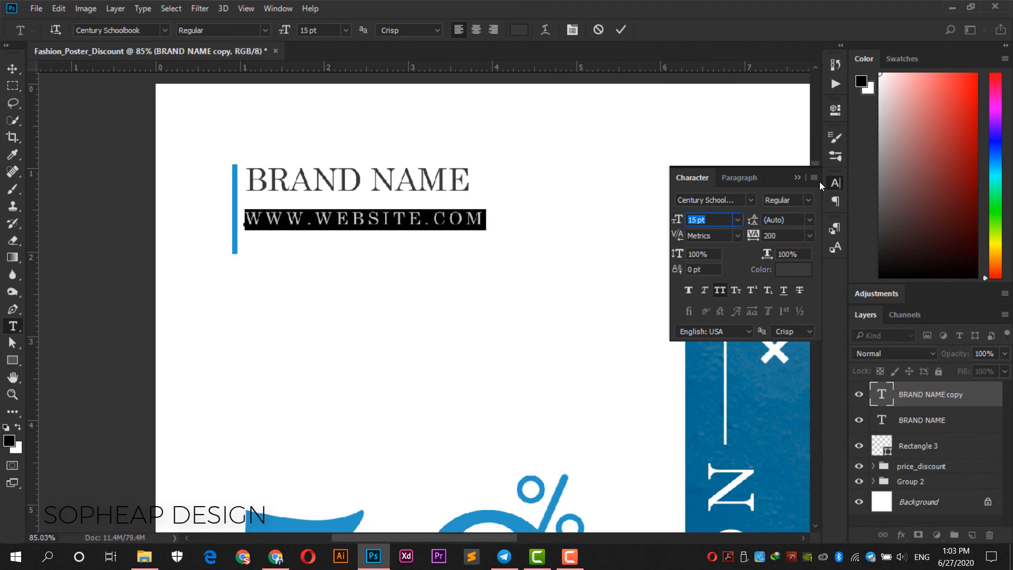
pyautogui.click(13, 69)
pyautogui.moveTo(328, 220); pyautogui.dragTo(324, 211)
# Shorten the blue bar from its lower end to match the height of the two text lines.
pyautogui.click(235, 217)
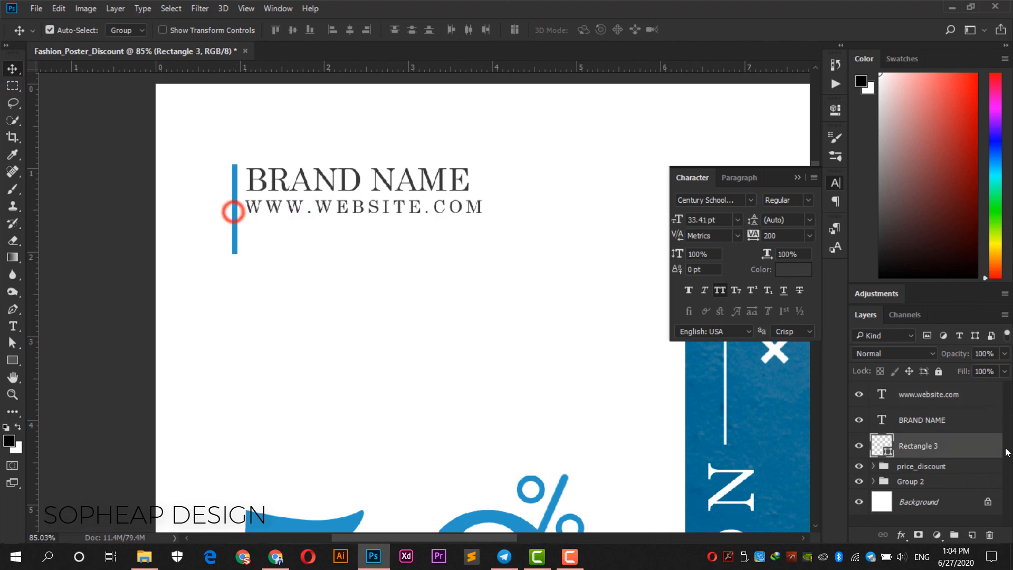
pyautogui.hotkey('ctrl', 't')
pyautogui.keyDown('alt'); pyautogui.scroll(3, 235, 259); pyautogui.keyUp('alt')
pyautogui.click(240, 258)
pyautogui.moveTo(240, 259); pyautogui.dragTo(244, 198)
pyautogui.press('Return')
# Group the blue bar with the brand name and website texts, and name the group "brand".
pyautogui.click(289, 246)
pyautogui.moveTo(476, 234); pyautogui.dragTo(223, 109)
pyautogui.click(956, 536)
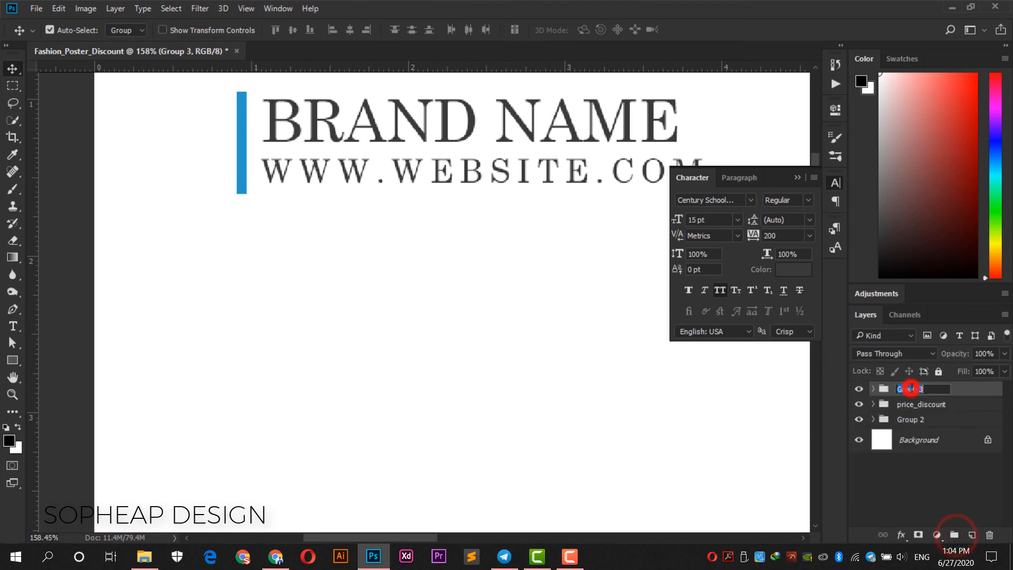
pyautogui.press('Return')
# Move the brand group closer to the poster's upper-left corner and check its contents by toggling its visibility.
pyautogui.scroll(-6, 438, 317)
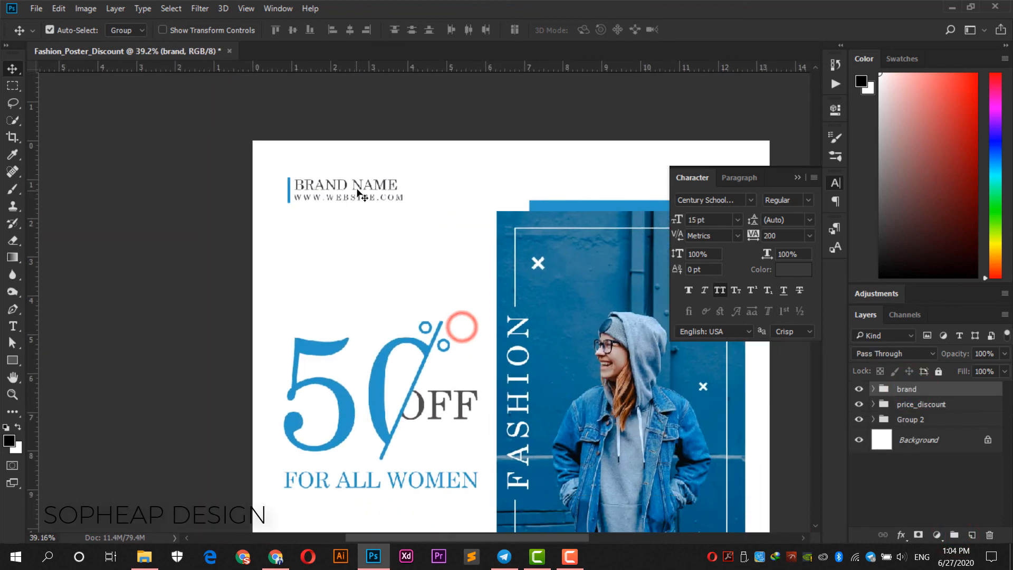
pyautogui.moveTo(356, 186); pyautogui.dragTo(344, 172)
pyautogui.click(354, 204)
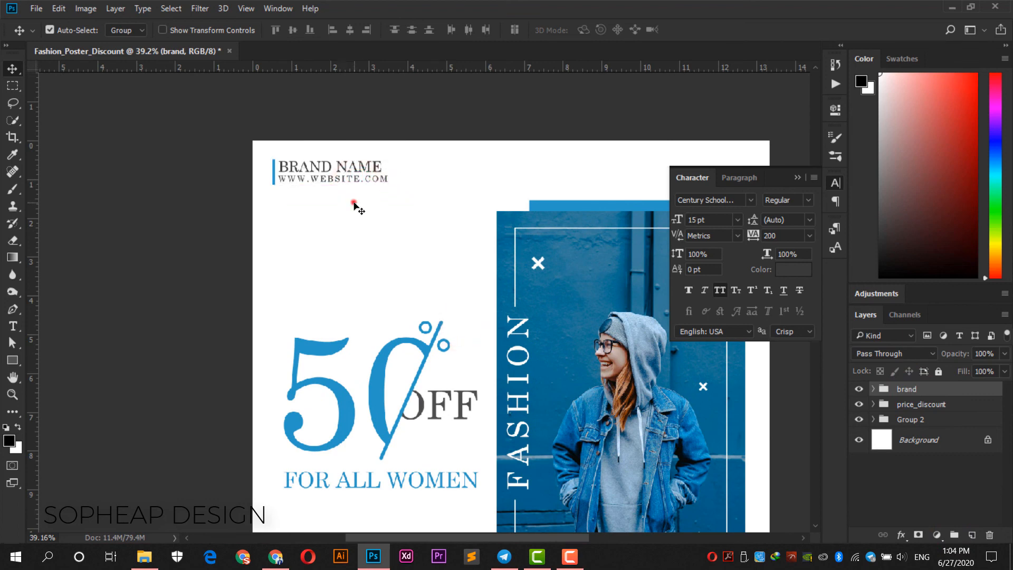
pyautogui.scroll(-3, 369, 220)
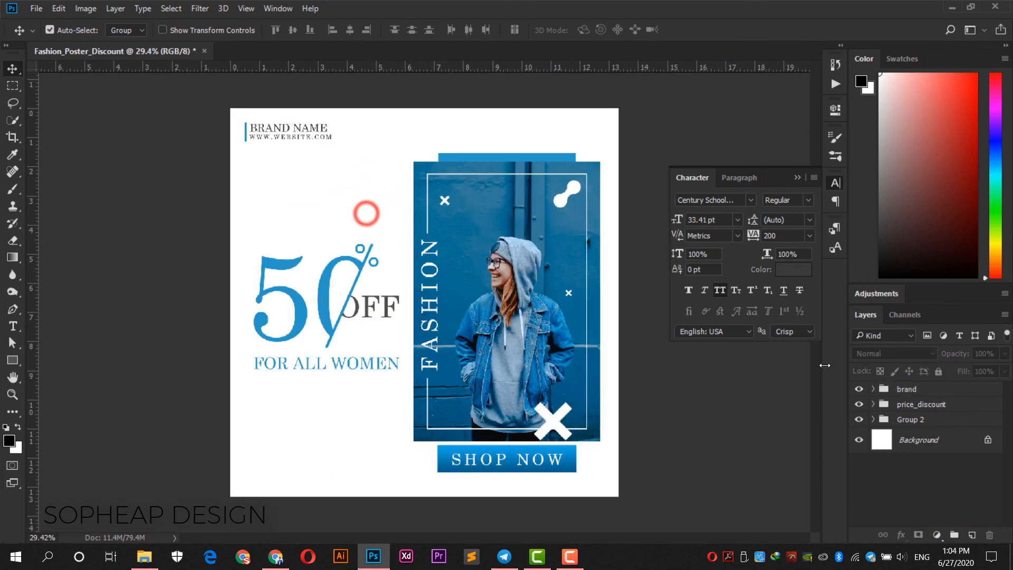
pyautogui.click(859, 389)
pyautogui.click(859, 389)
pyautogui.click(859, 389)
pyautogui.click(859, 389)
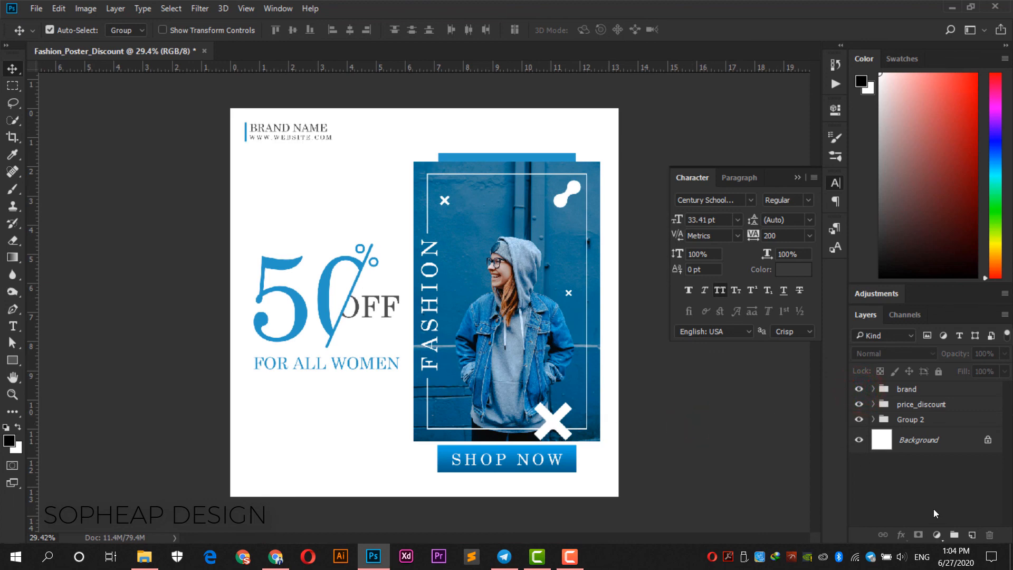
# Add a new layer above the brand group and choose brush 1 from the "memphis element vol 2 by freeject" set.
pyautogui.click(953, 391)
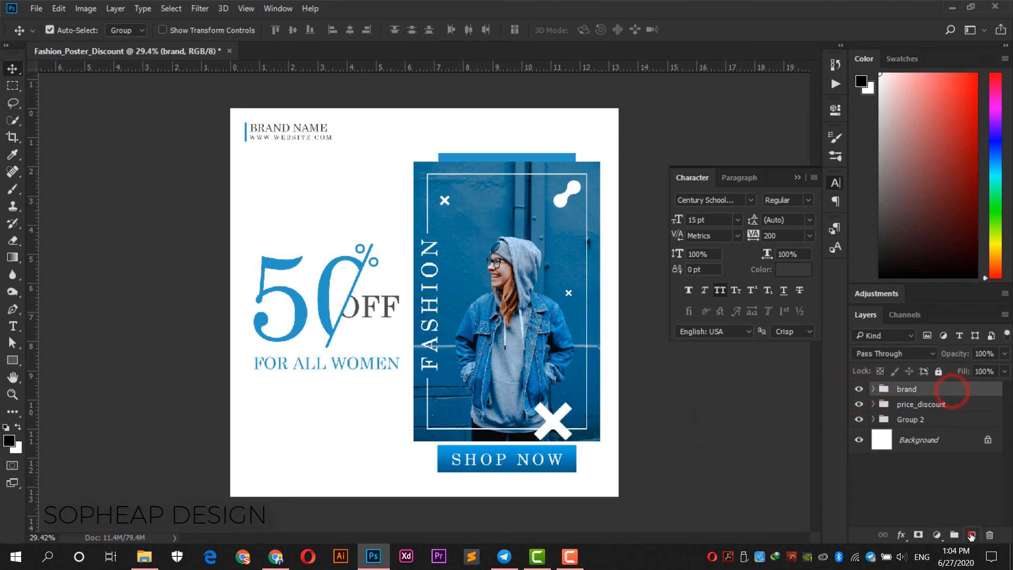
pyautogui.click(971, 535)
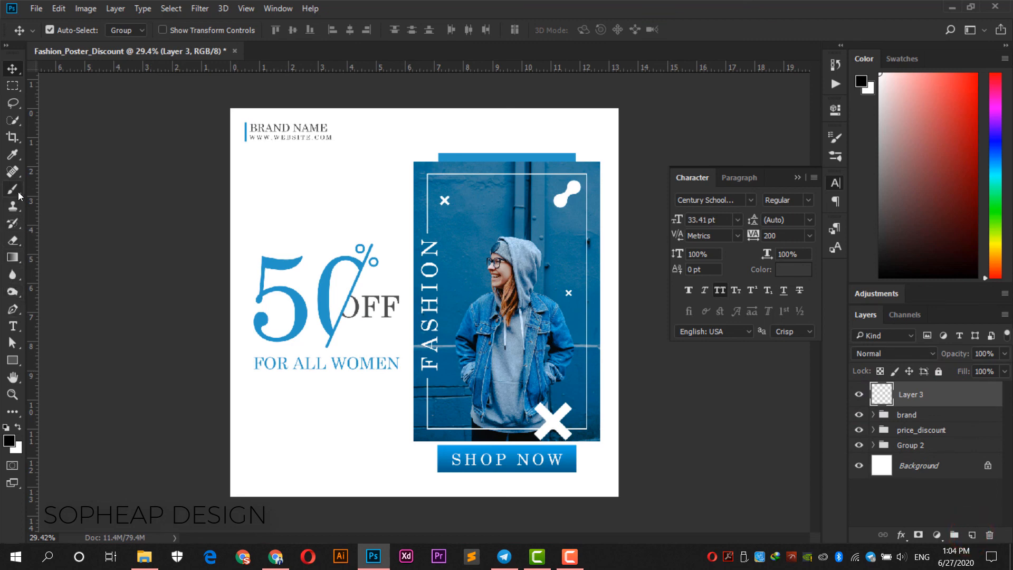
pyautogui.press('b')
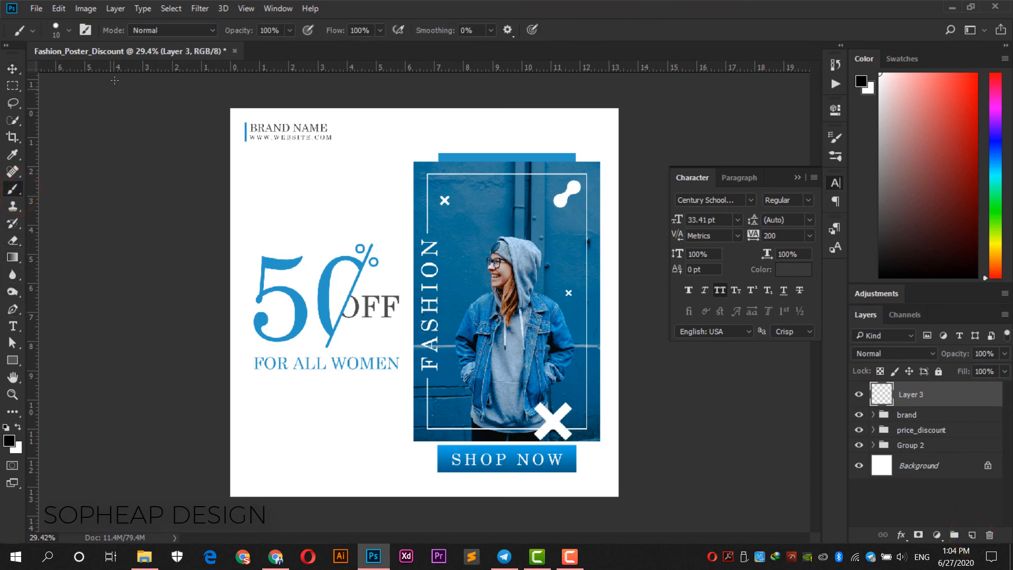
pyautogui.click(70, 30)
pyautogui.moveTo(455, 168); pyautogui.dragTo(455, 275)
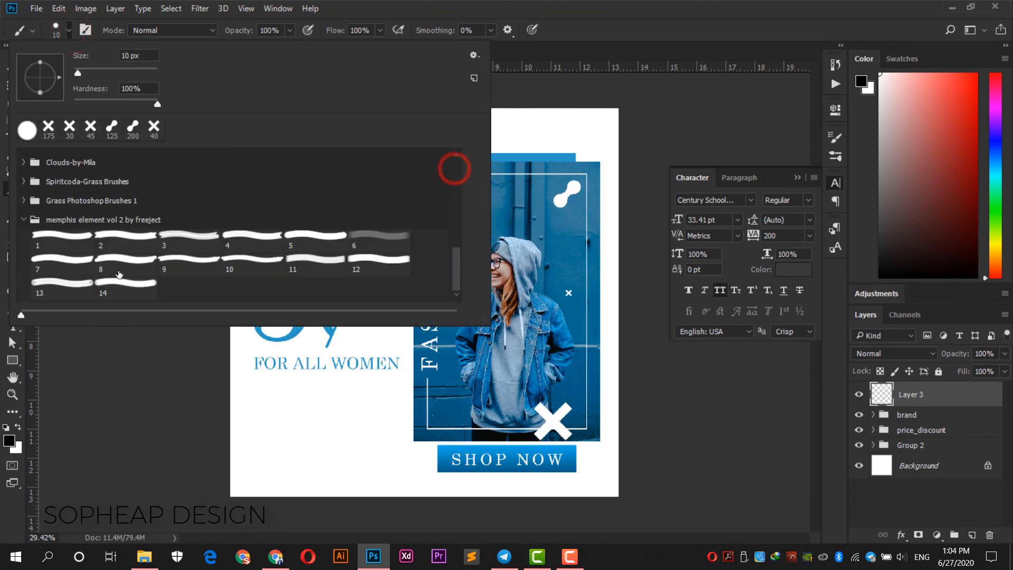
pyautogui.click(73, 238)
# Set the foreground color to the blue sampled from the strip above the portrait.
pyautogui.click(18, 426)
pyautogui.click(699, 26)
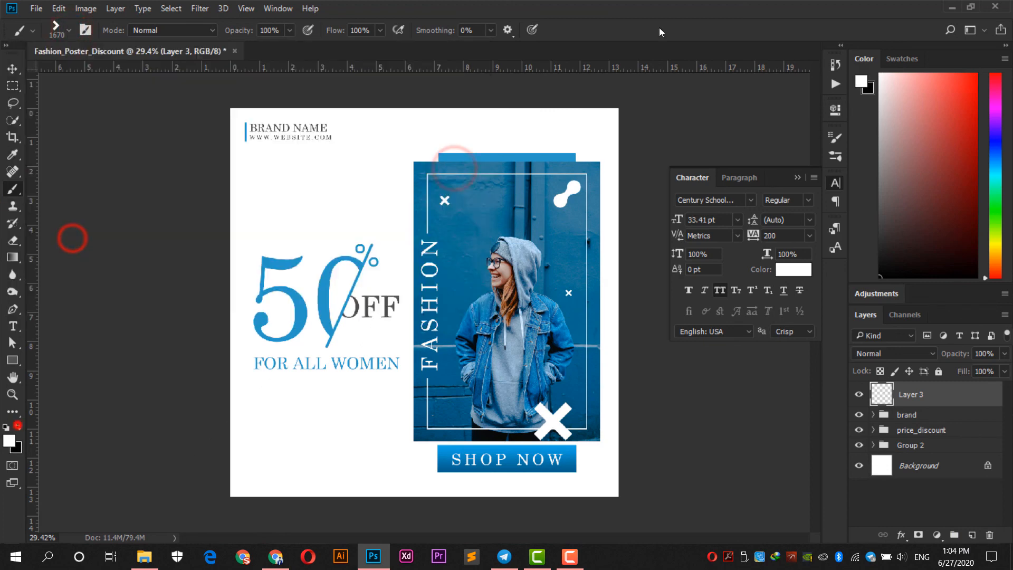
pyautogui.click(9, 442)
pyautogui.click(558, 156)
pyautogui.click(916, 251)
# Reduce the chevron brush size to 400 px, stamp it once at the portrait's upper-left corner, and undo the stamp.
pyautogui.press('[')
pyautogui.press('[')
pyautogui.press('[')
pyautogui.press('[')
pyautogui.press('[')
pyautogui.press('[')
pyautogui.press('[')
pyautogui.press('[')
pyautogui.press('[')
pyautogui.press('[')
pyautogui.click(410, 156)
pyautogui.hotkey('ctrl', 'z')
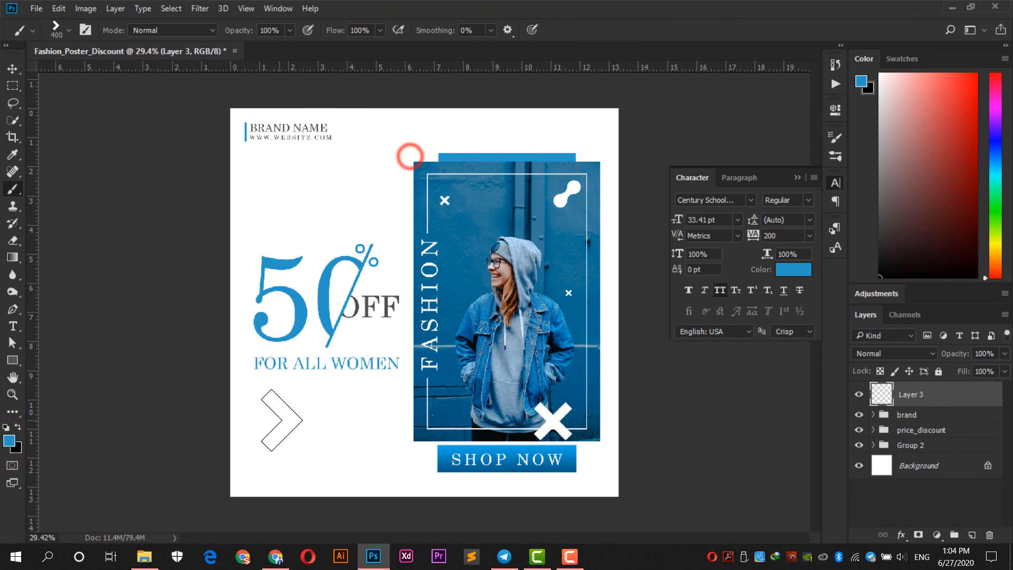
# Stamp the 400 px chevron once below "FOR ALL WOMEN" and switch to the cross-shaped Memphis brush.
pyautogui.click(376, 413)
pyautogui.rightClick(317, 407)
pyautogui.click(426, 451)
pyautogui.click(633, 12)
# Reduce the cross brush to 30 px and stamp one small cross above the "50".
pyautogui.press('[')
pyautogui.press('[')
pyautogui.press('[')
pyautogui.press('[')
pyautogui.press('[')
pyautogui.press('[')
pyautogui.press('[')
pyautogui.press('[')
pyautogui.press('[')
pyautogui.press('[')
pyautogui.press('[')
pyautogui.press('[')
pyautogui.press('[')
pyautogui.press('[')
pyautogui.press('[')
pyautogui.press('[')
pyautogui.press('[')
pyautogui.press('[')
pyautogui.press('[')
pyautogui.press('[')
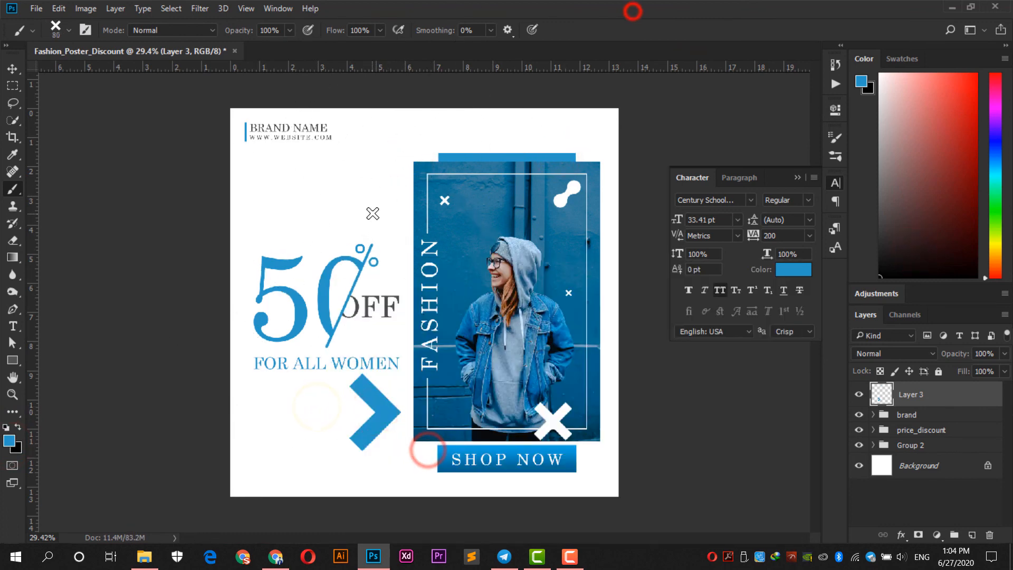
pyautogui.click(306, 240)
# Stamp two 90 px crosses, one below the brand name and one on the portrait's upper-left edge.
pyautogui.press(']')
pyautogui.press(']')
pyautogui.press(']')
pyautogui.press(']')
pyautogui.press(']')
pyautogui.press(']')
pyautogui.click(254, 166)
pyautogui.click(412, 195)
# Stamp 35 px crosses below "OFF" and beside the portrait's lower-right corner, a 100 px cross at its upper-right corner, and a 40 px cross beside SHOP NOW.
pyautogui.press('[')
pyautogui.press('[')
pyautogui.press('[')
pyautogui.press('[')
pyautogui.press('[')
pyautogui.click(405, 337)
pyautogui.click(608, 424)
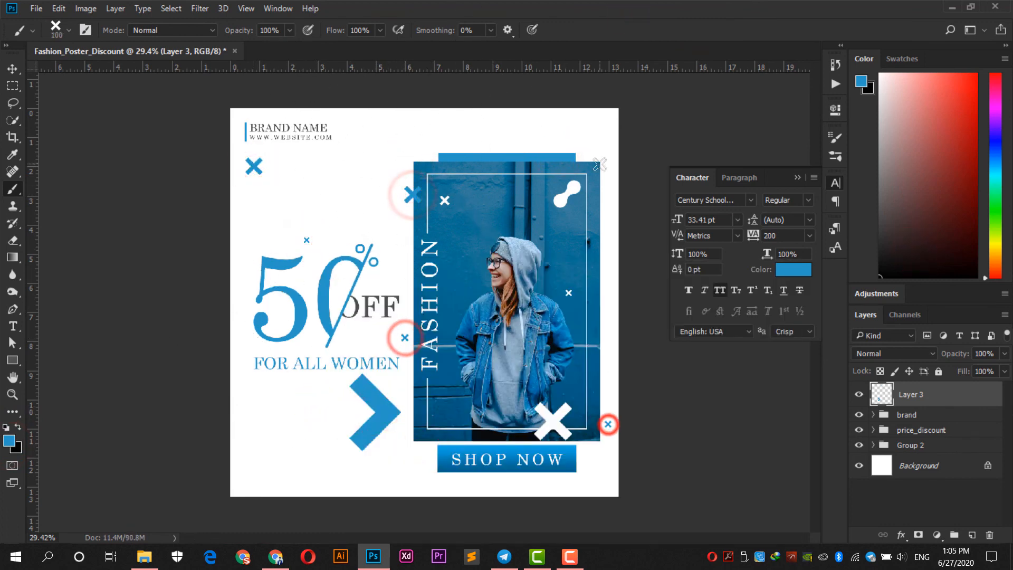
pyautogui.click(602, 163)
pyautogui.click(427, 475)
# Stamp the blob-shaped brush 9 at 1100 px over the poster's lower-right corner on a new layer directly above Background.
pyautogui.rightClick(416, 127)
pyautogui.click(592, 346)
pyautogui.click(719, 27)
pyautogui.click(952, 466)
pyautogui.click(972, 534)
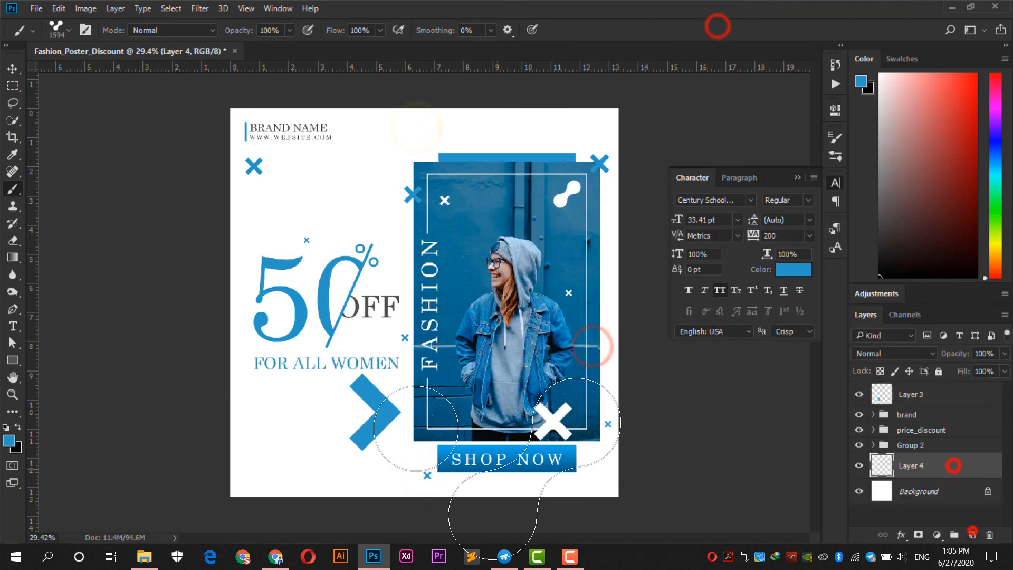
pyautogui.click(584, 474)
# Add a new layer above the brand group and choose the diagonal-stripe brush 11 from the "memphis element vol 2 by freeject" set.
pyautogui.click(972, 534)
pyautogui.rightClick(445, 236)
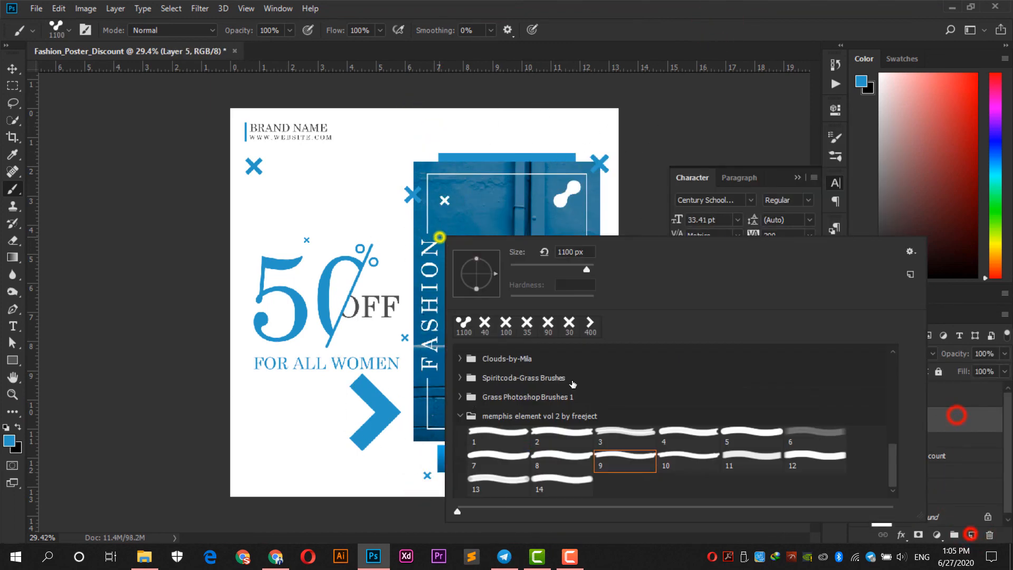
pyautogui.click(814, 454)
pyautogui.click(748, 466)
pyautogui.click(695, 4)
pyautogui.click(377, 555)
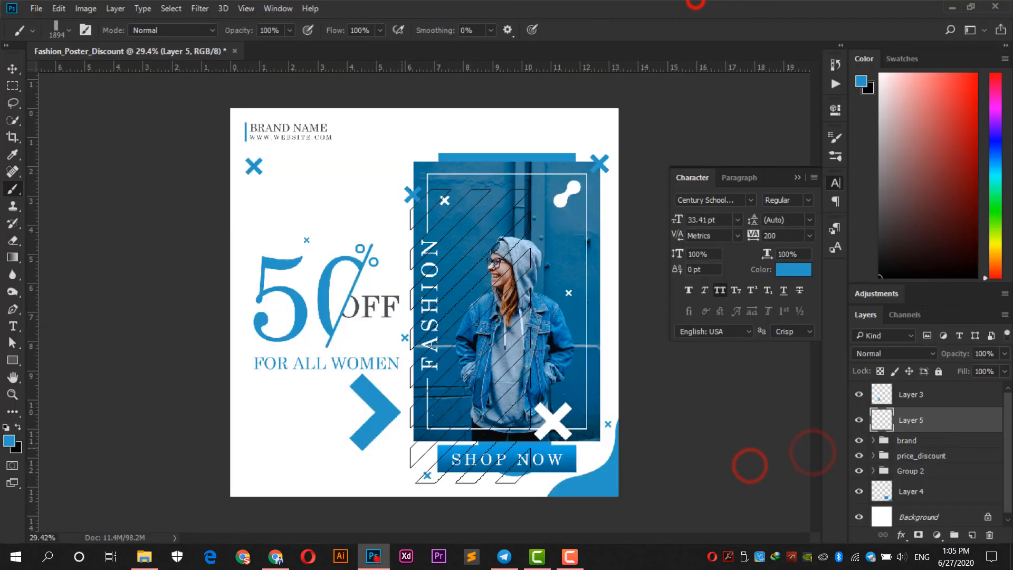
pyautogui.click(658, 40)
# Reduce the stripe brush to 600 px and stamp it once in the poster's lower-left corner.
pyautogui.press('[')
pyautogui.press('[')
pyautogui.press('[')
pyautogui.press('[')
pyautogui.press('[')
pyautogui.press('[')
pyautogui.press('[')
pyautogui.press('[')
pyautogui.press('[')
pyautogui.press('[')
pyautogui.press('[')
pyautogui.click(273, 438)
# Reduce the stripe brush to 300 px and stamp it at the poster's upper edge above the portrait's upper-left corner.
pyautogui.press('[')
pyautogui.press('[')
pyautogui.press('[')
pyautogui.press('[')
pyautogui.press('[')
pyautogui.press('[')
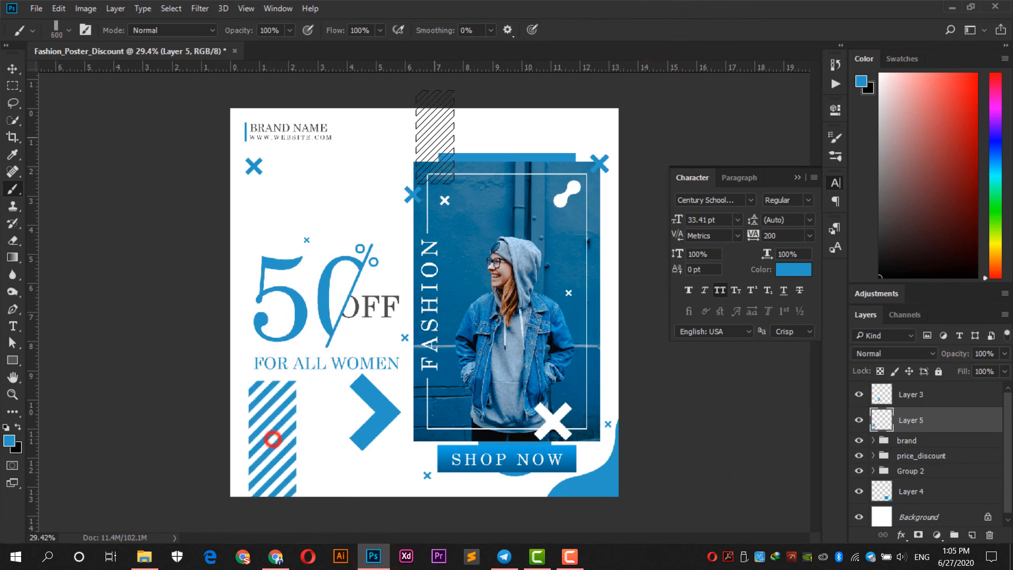
pyautogui.click(424, 135)
# Try several brushes of the "memphis element vol 2 by freeject" set and choose the dot-grid brush 6.
pyautogui.rightClick(526, 125)
pyautogui.click(916, 348)
pyautogui.click(825, 344)
pyautogui.click(787, 353)
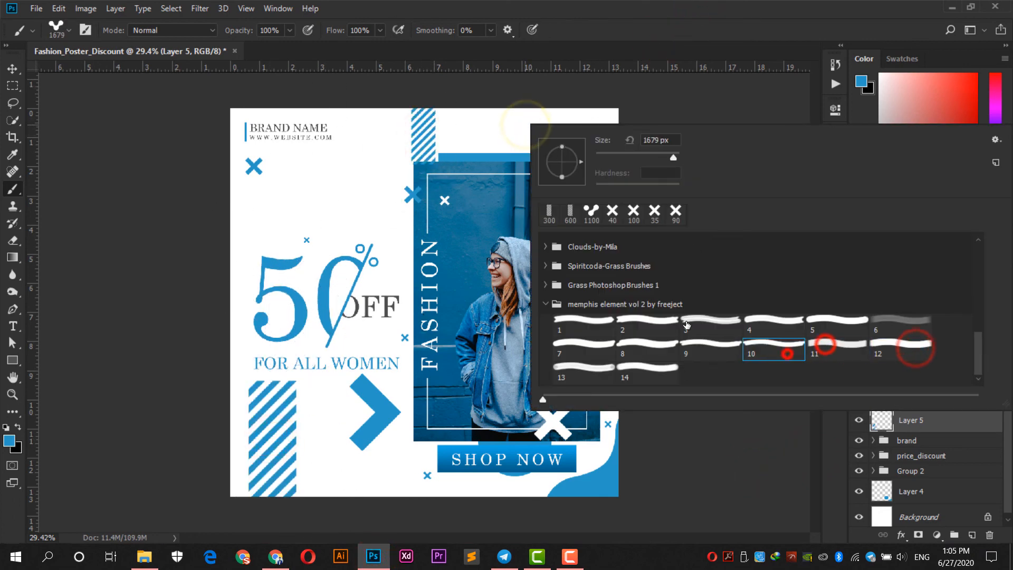
pyautogui.click(713, 353)
pyautogui.click(637, 348)
pyautogui.click(606, 346)
pyautogui.click(874, 322)
pyautogui.click(831, 17)
# Add a new layer directly above Background and stamp the dot grid at 1200 px in the poster's upper-right corner.
pyautogui.click(918, 517)
pyautogui.click(972, 535)
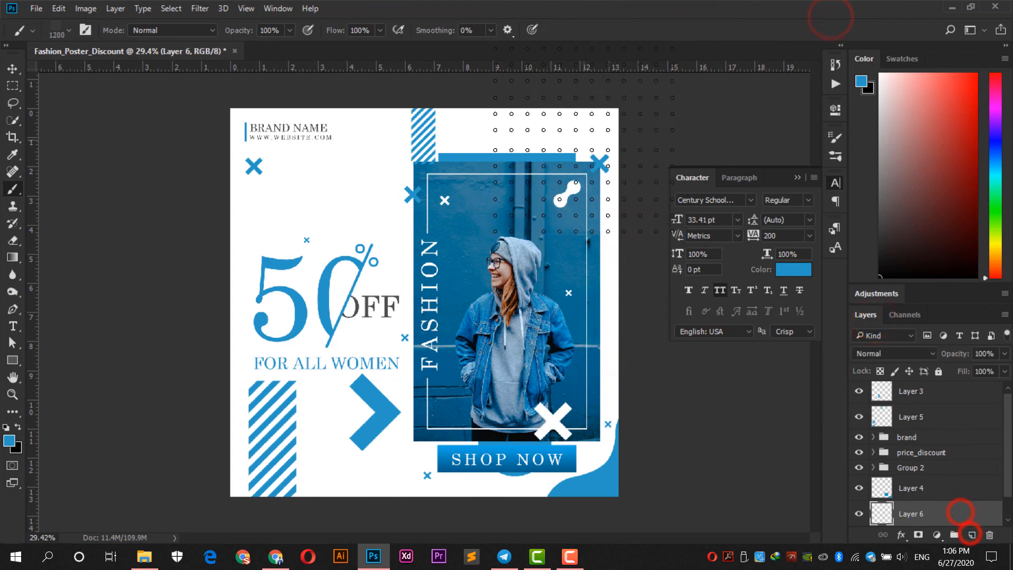
pyautogui.click(574, 132)
# Switch to the Move tool, deselect all layers and collapse the Character panel to inspect the whole poster.
pyautogui.click(13, 69)
pyautogui.scroll(-1, 959, 479)
pyautogui.click(964, 473)
pyautogui.scroll(1, 955, 448)
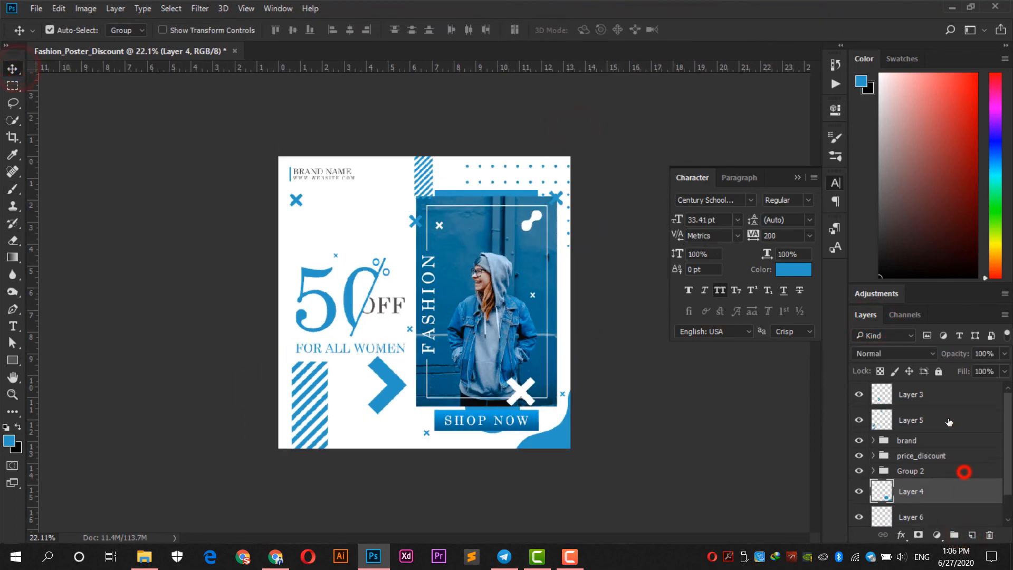
pyautogui.click(610, 310)
pyautogui.click(949, 399)
pyautogui.click(841, 181)
pyautogui.click(688, 215)
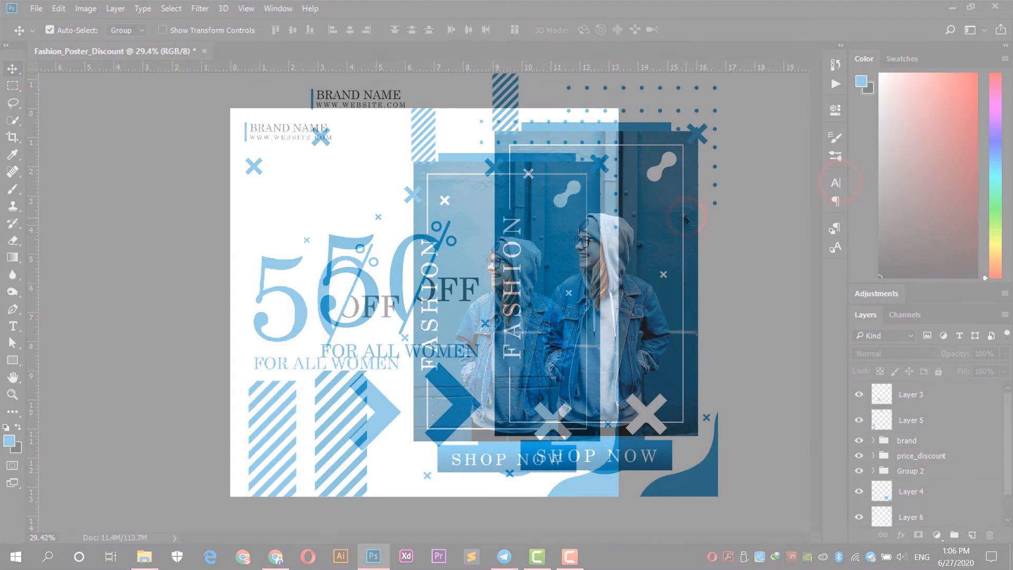